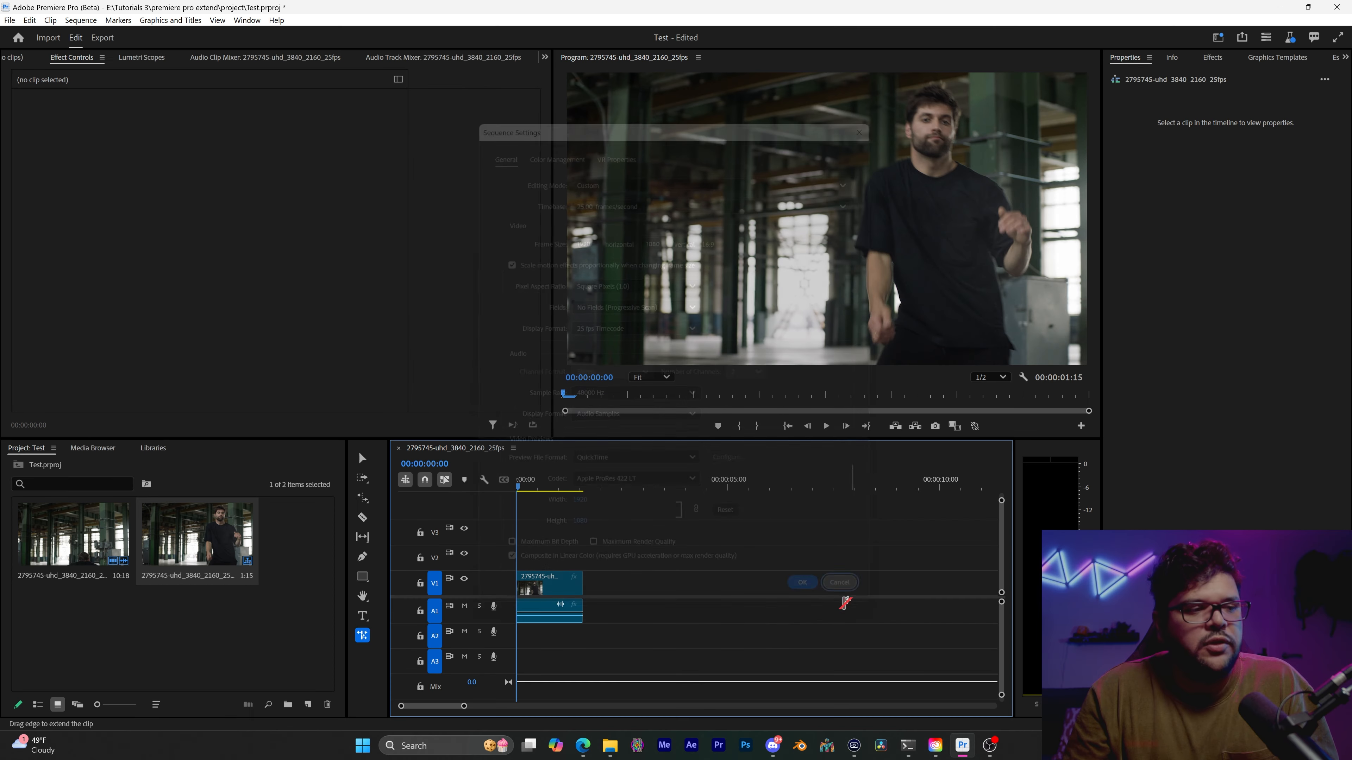
Delete the 2795745-uhd clip, with its linked audio, from the start of the timeline
key("v")
left_click(550, 589)
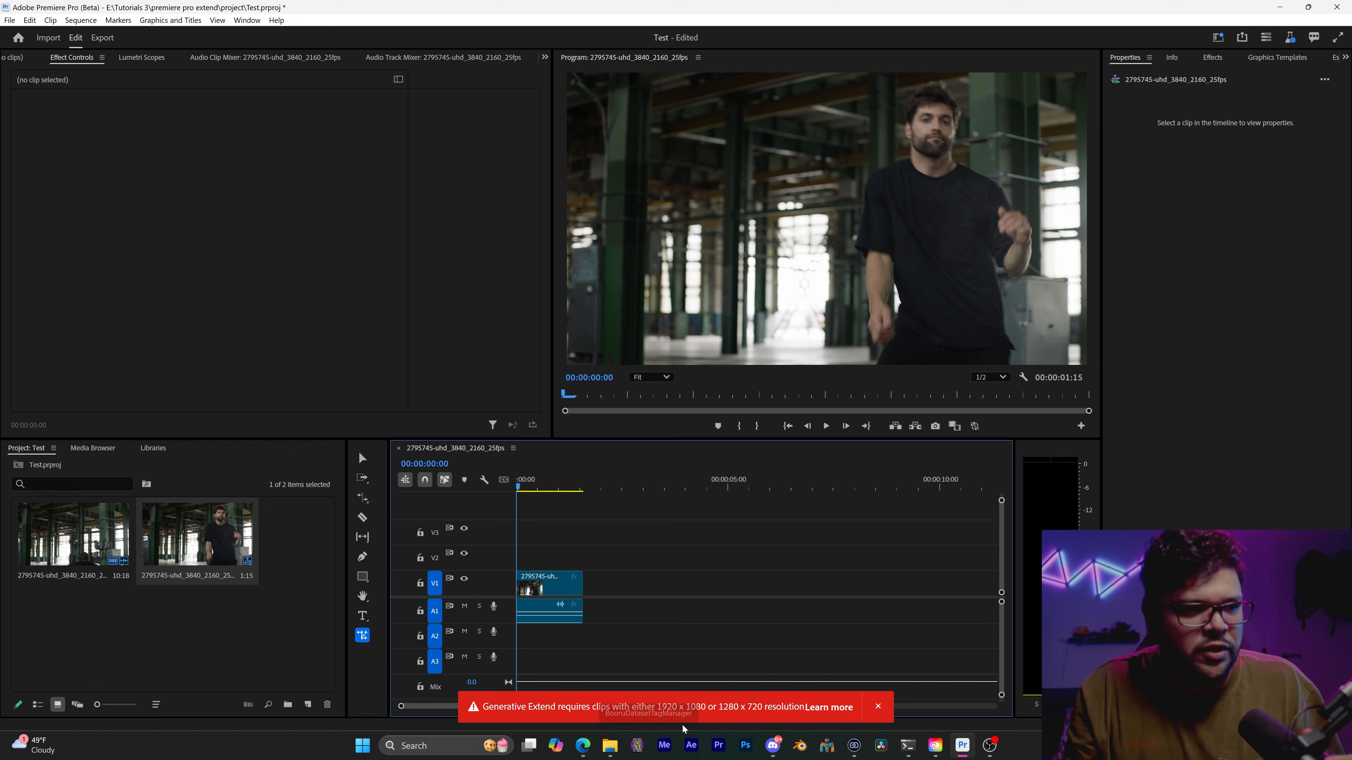
key("v")
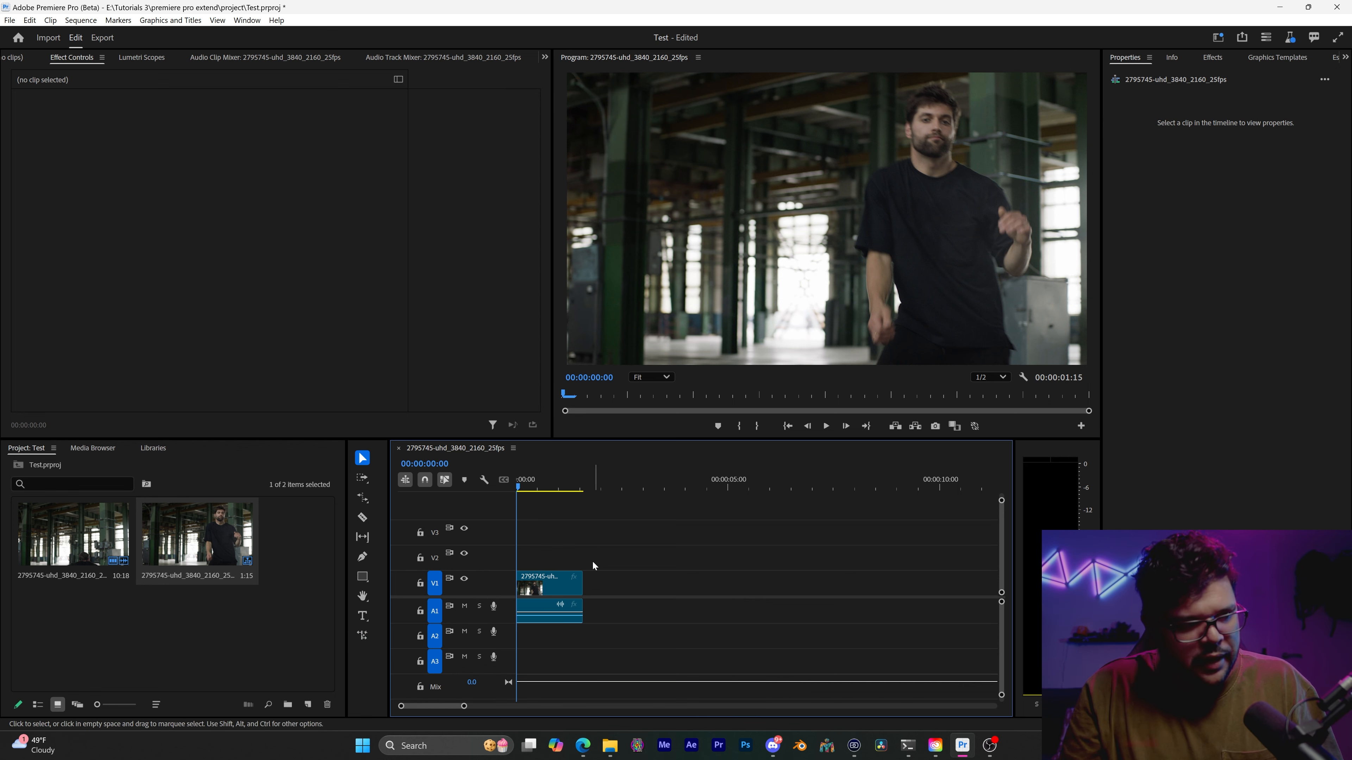
left_click(563, 601)
key("Delete")
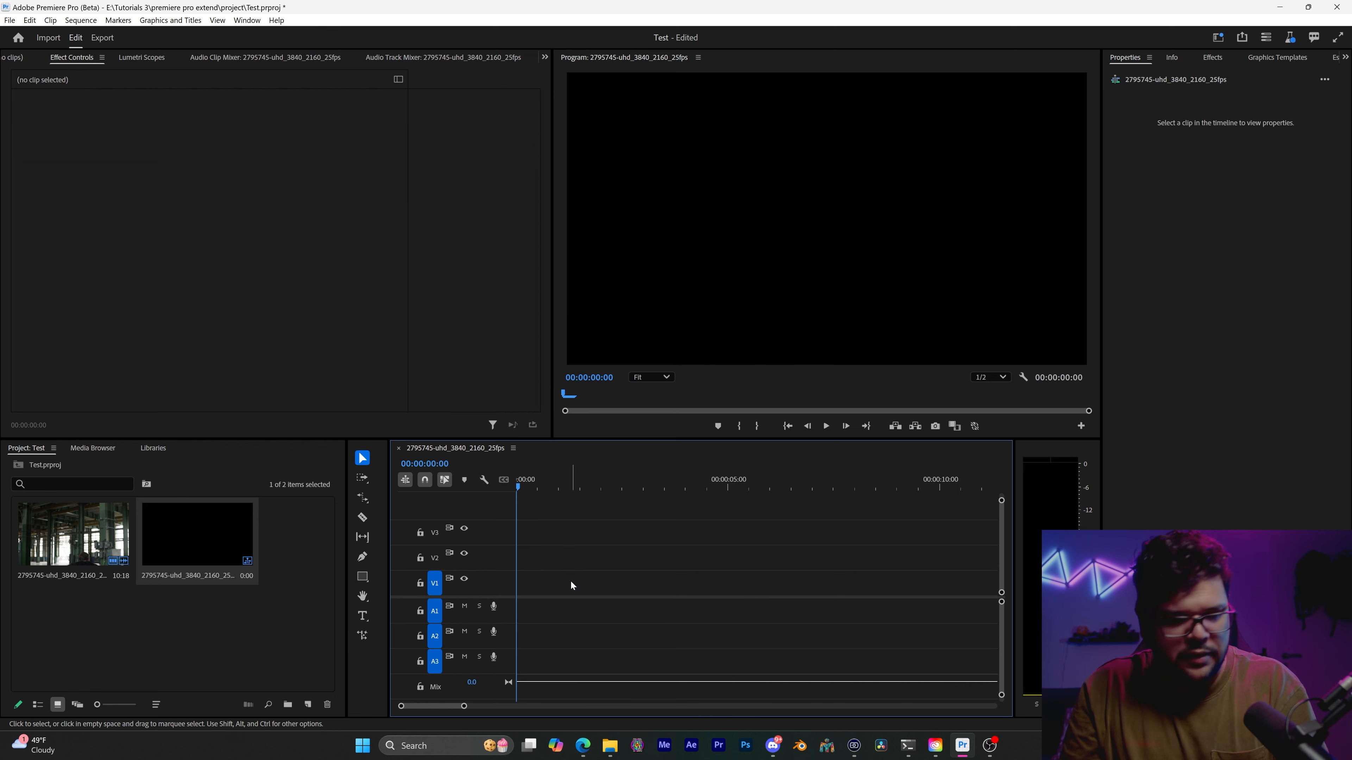
left_click(301, 591)
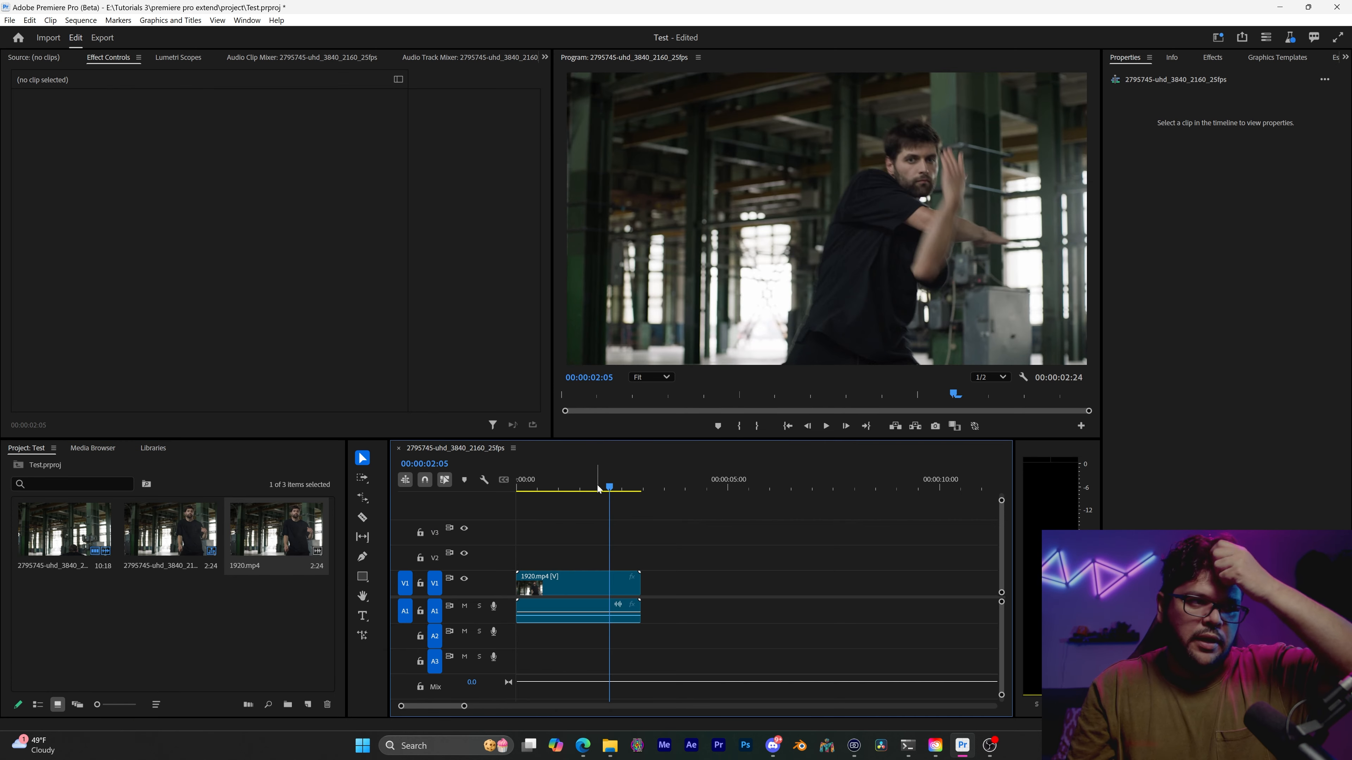
Scrub and play the 1920.mp4 clip with the music track, and park the playhead at 00:00:05:00
left_click_drag(598, 486, 537, 485)
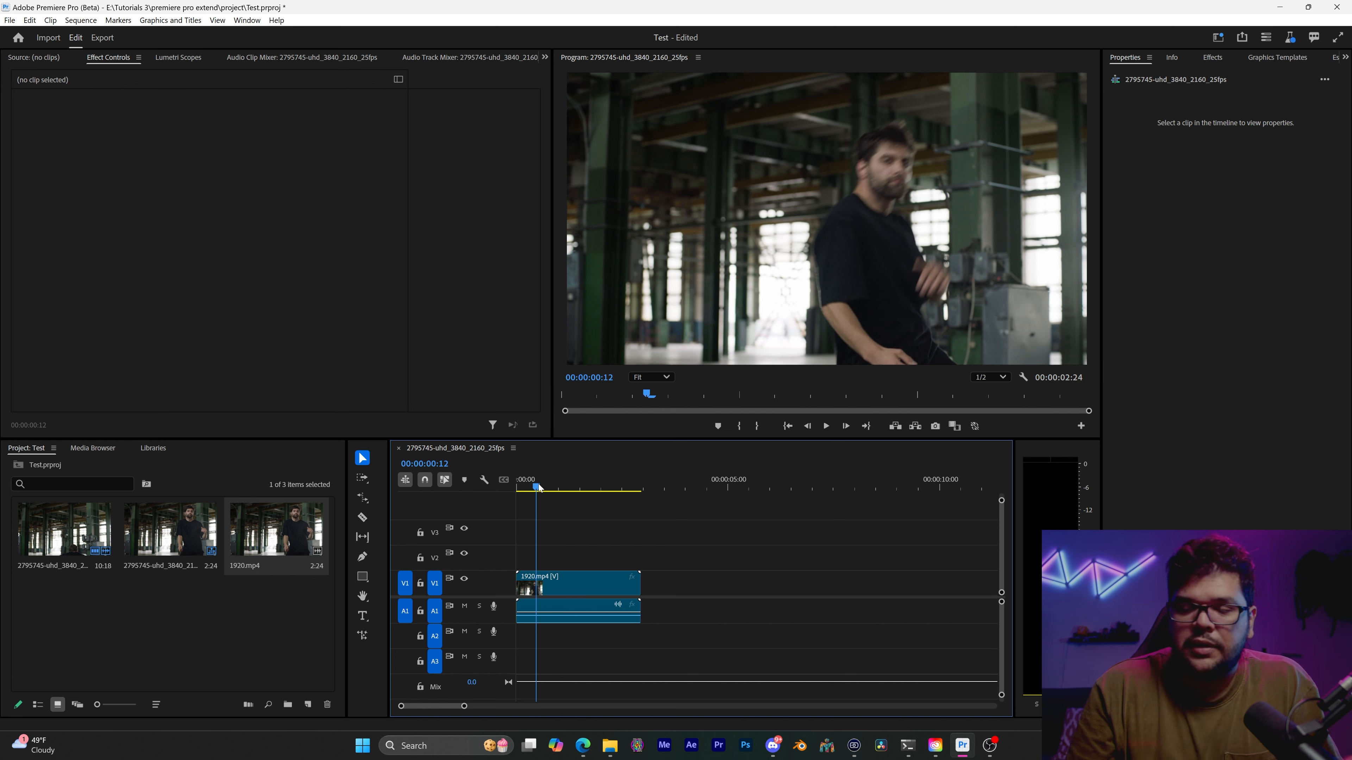
left_click_drag(538, 487, 506, 499)
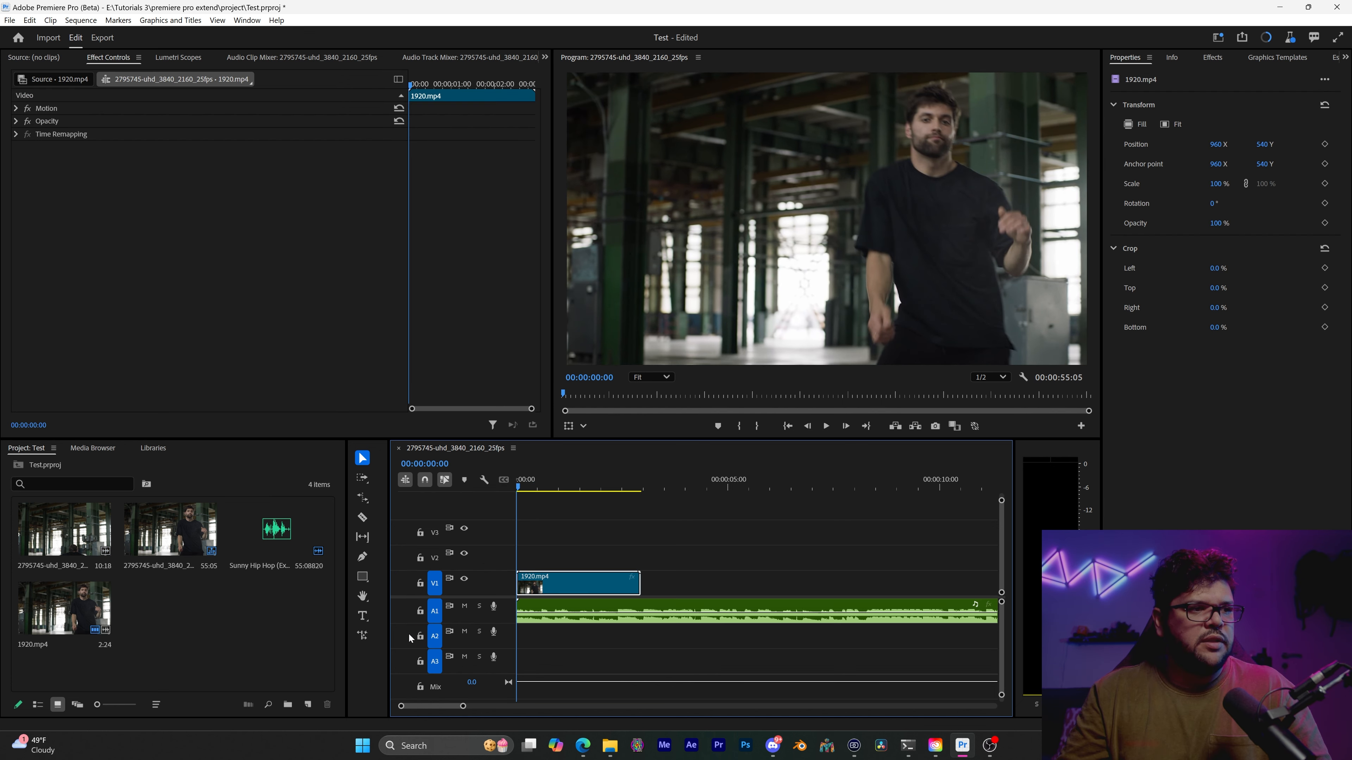
key("space")
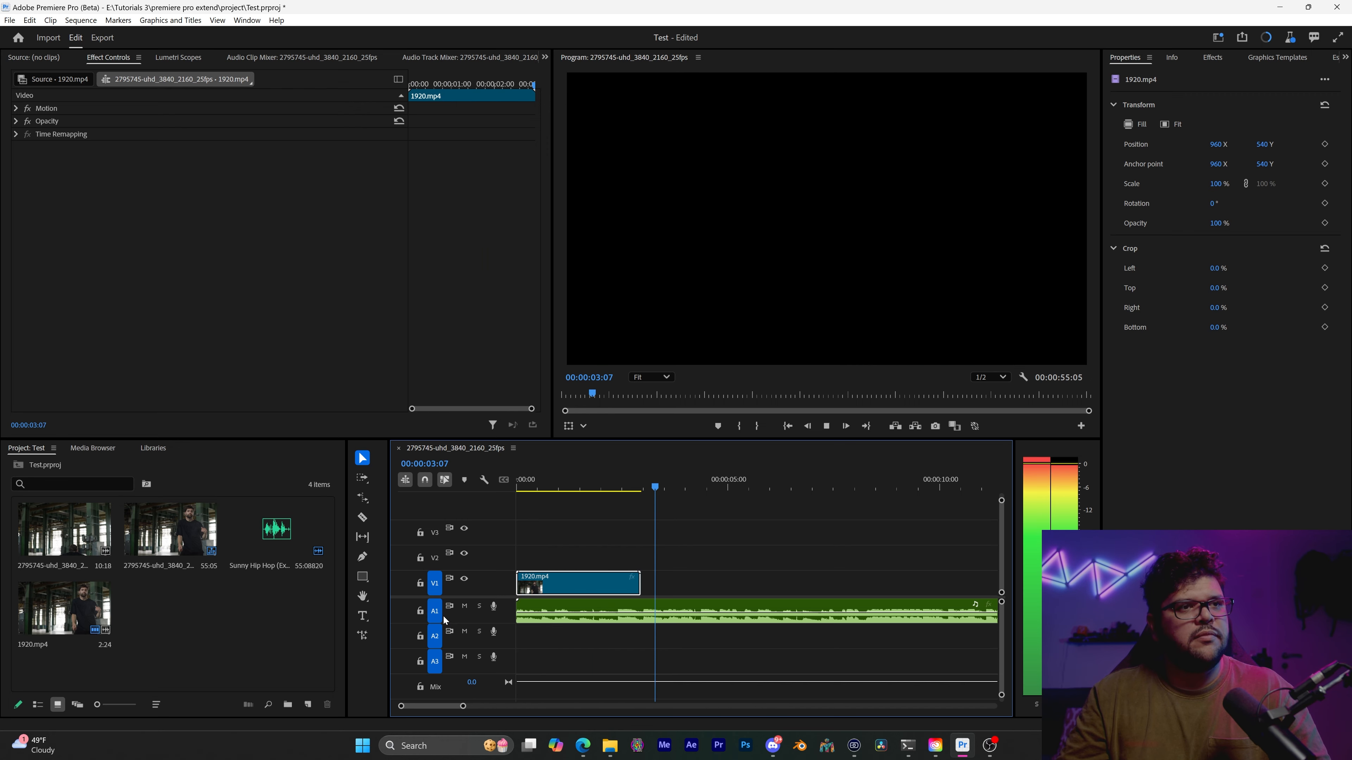
key("space")
left_click_drag(688, 488, 727, 492)
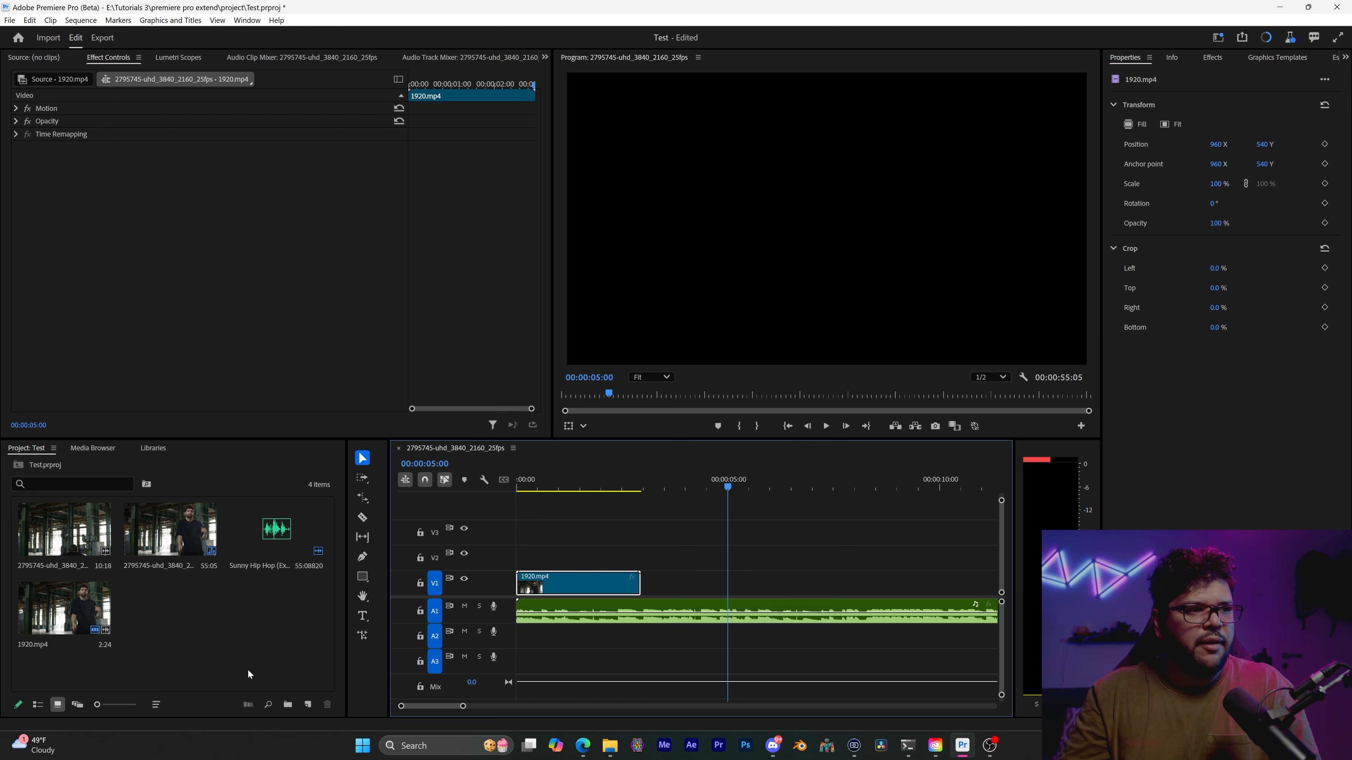
Extend the end of the 1920.mp4 clip on V1 to about the 5-second mark with the Generative Extend tool
left_click(362, 636)
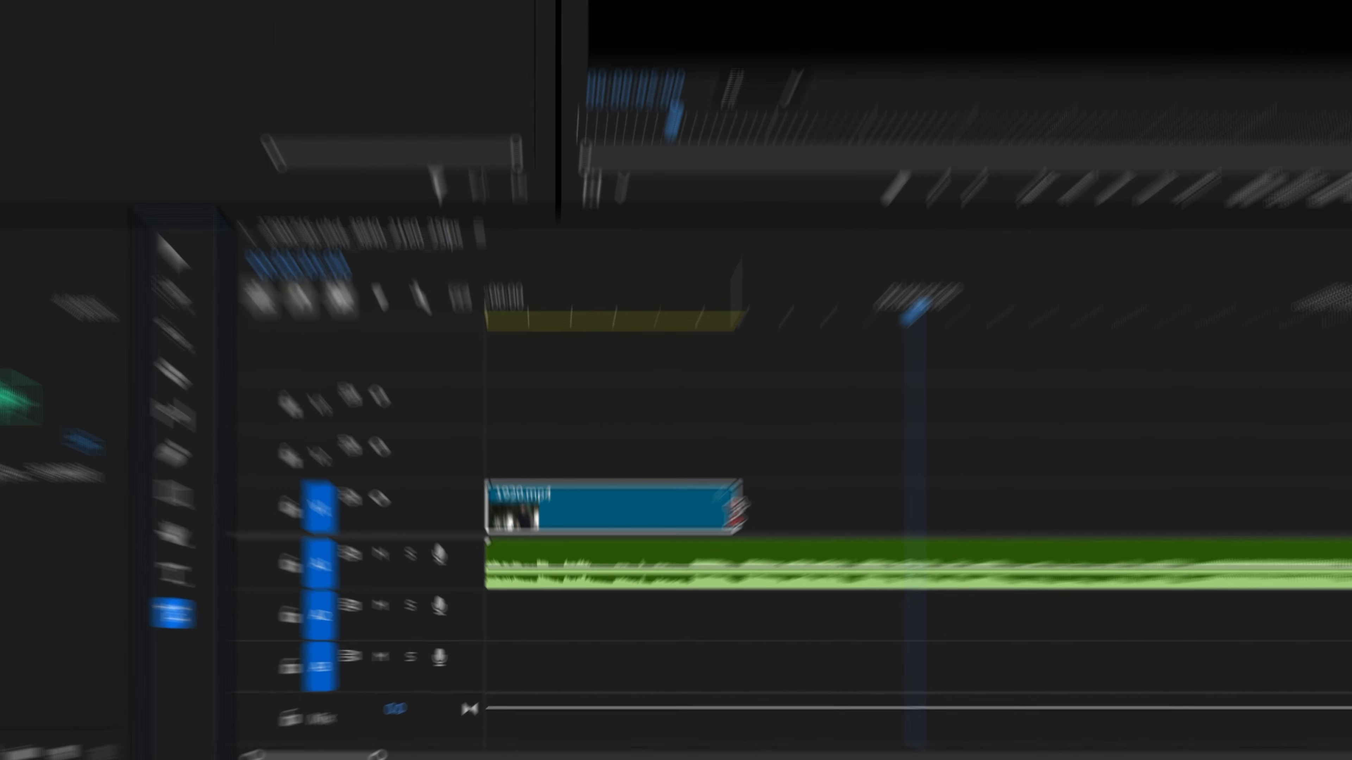
left_click_drag(639, 585, 755, 590)
left_click_drag(1330, 403, 1313, 341)
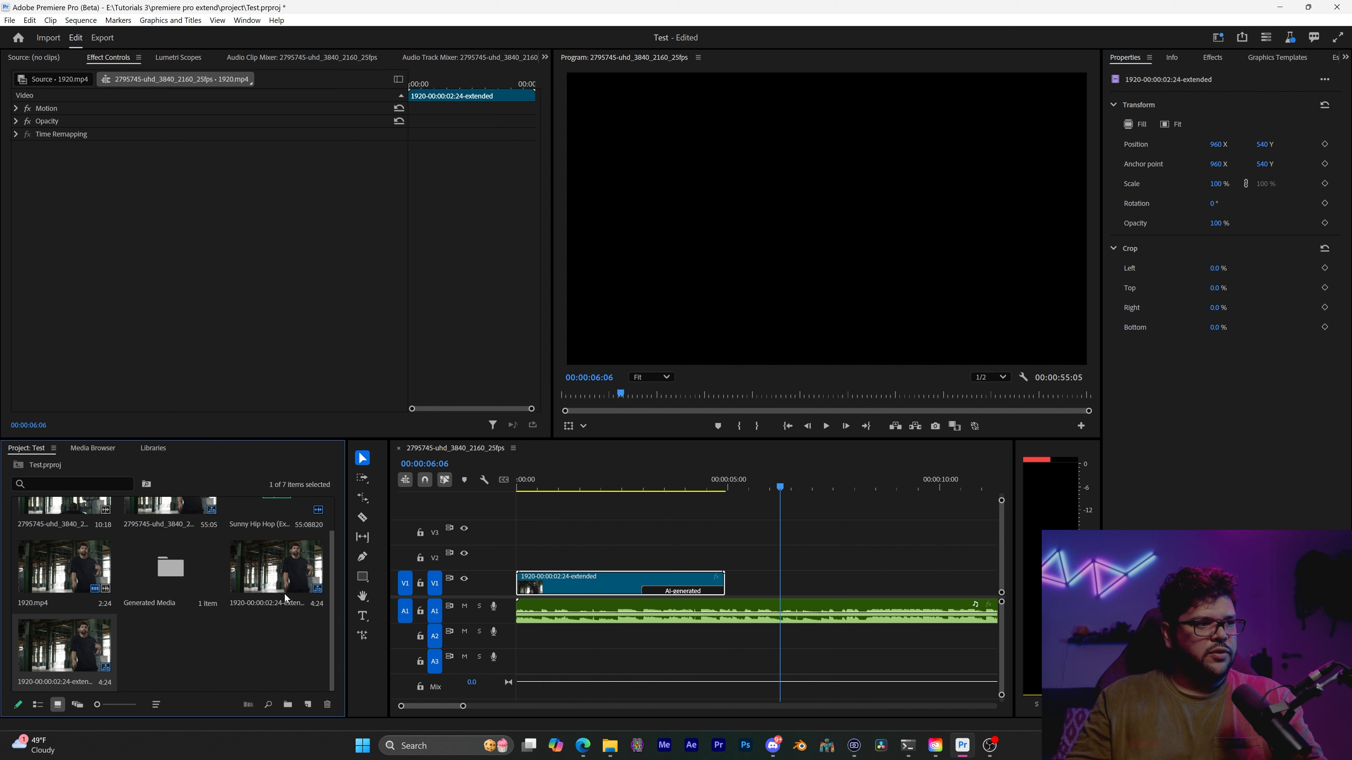
Place the original 1920.mp4 on V2 beyond the extended clip's end and play the extended clip from the start
left_click_drag(65, 583, 803, 556)
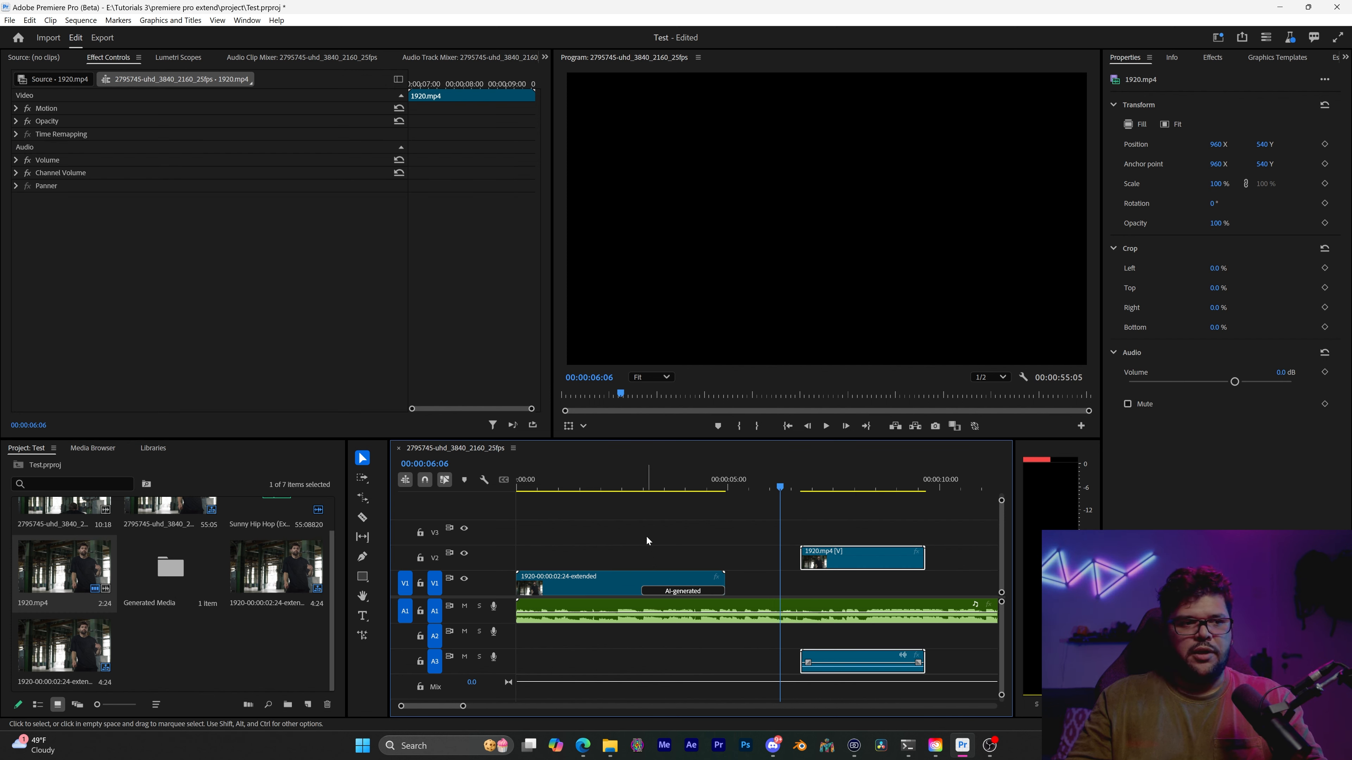
left_click_drag(648, 483, 426, 496)
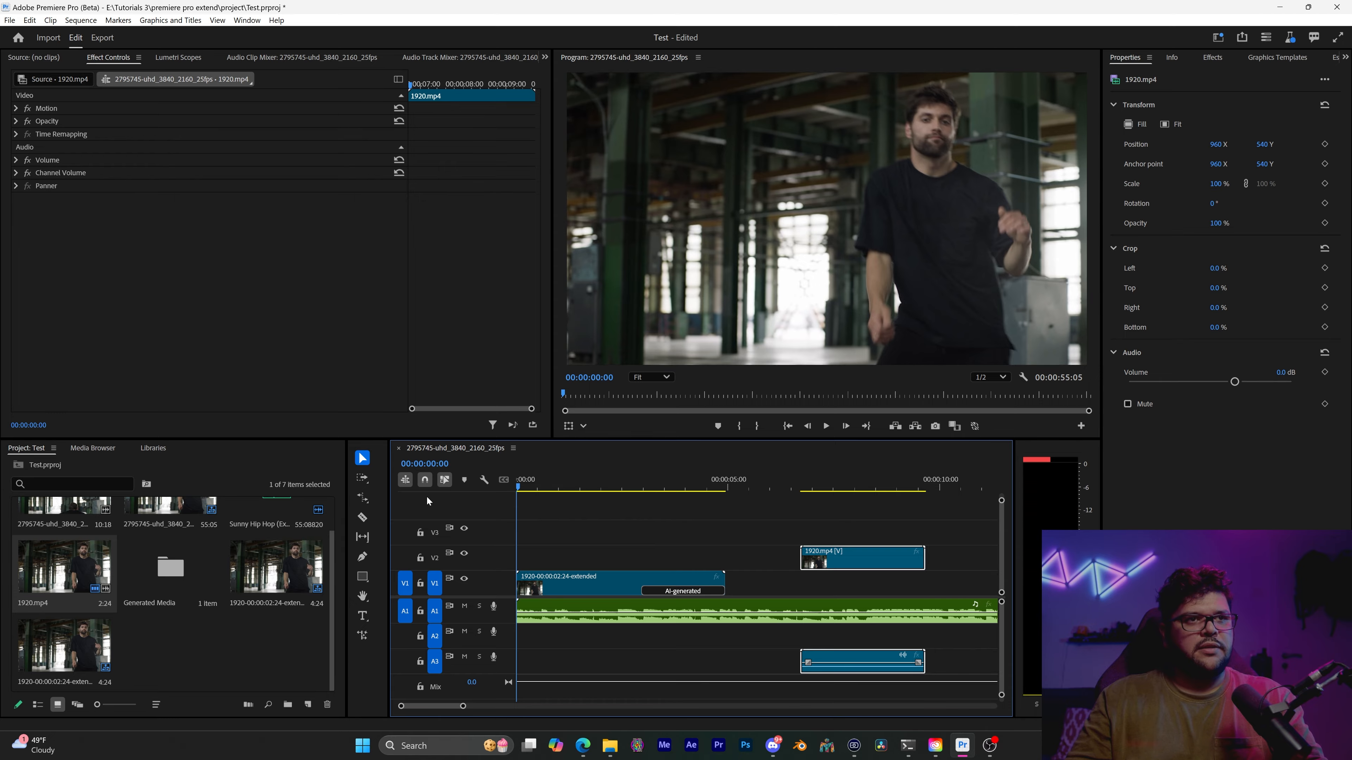
key("space")
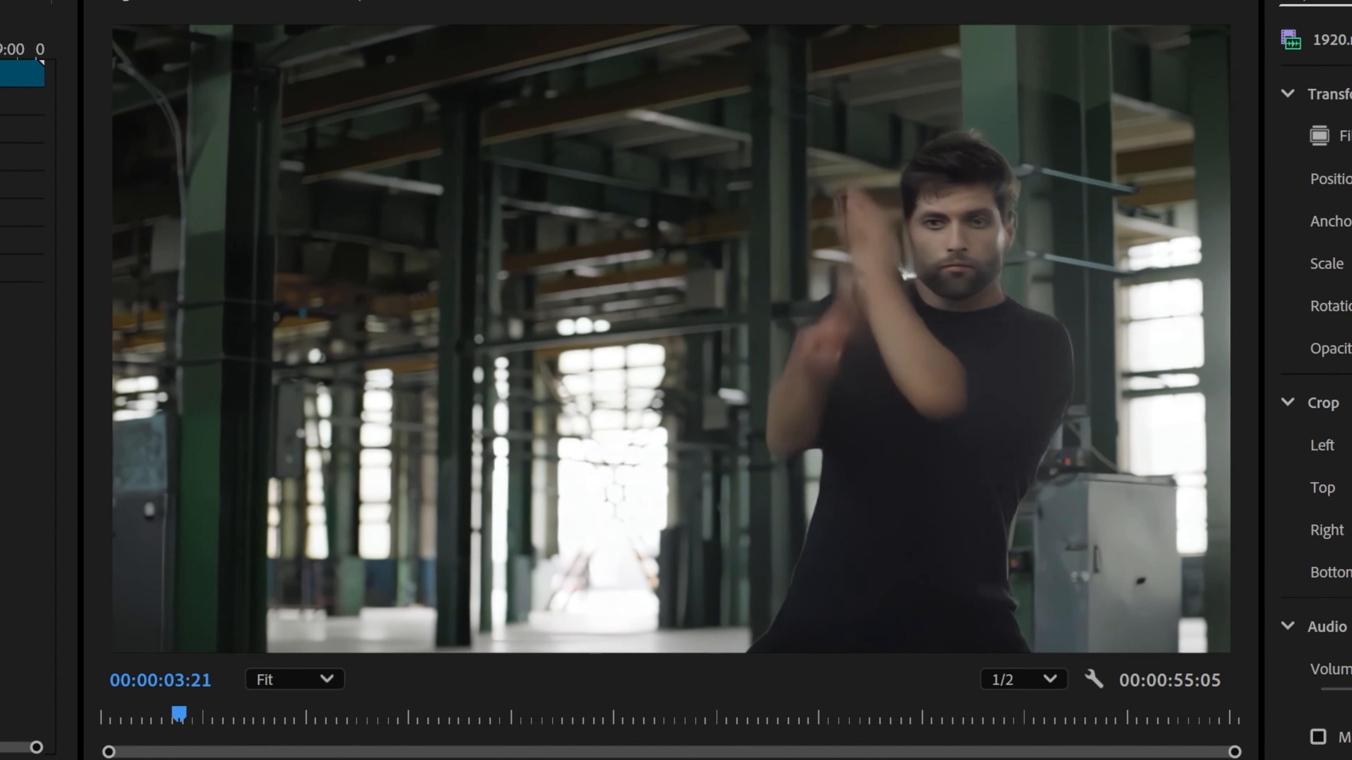
key("space")
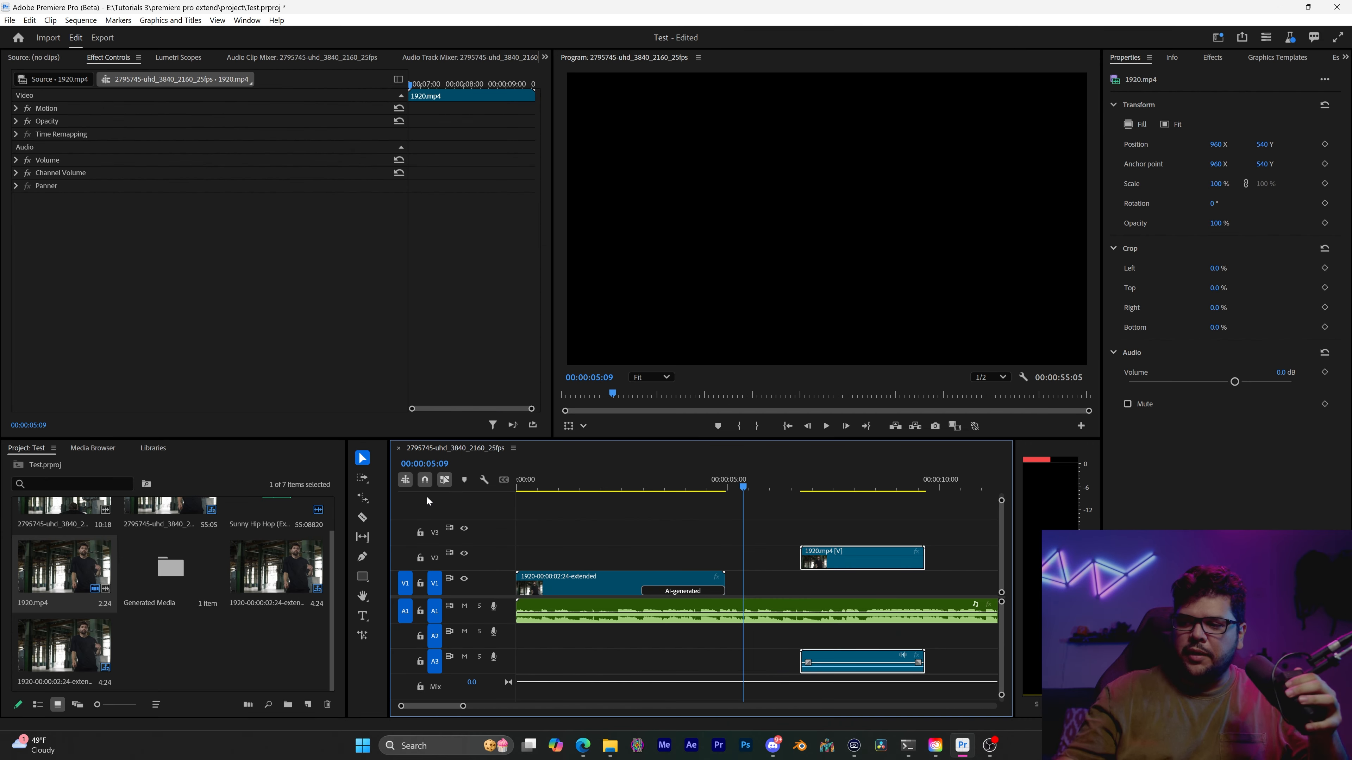
left_click(639, 502)
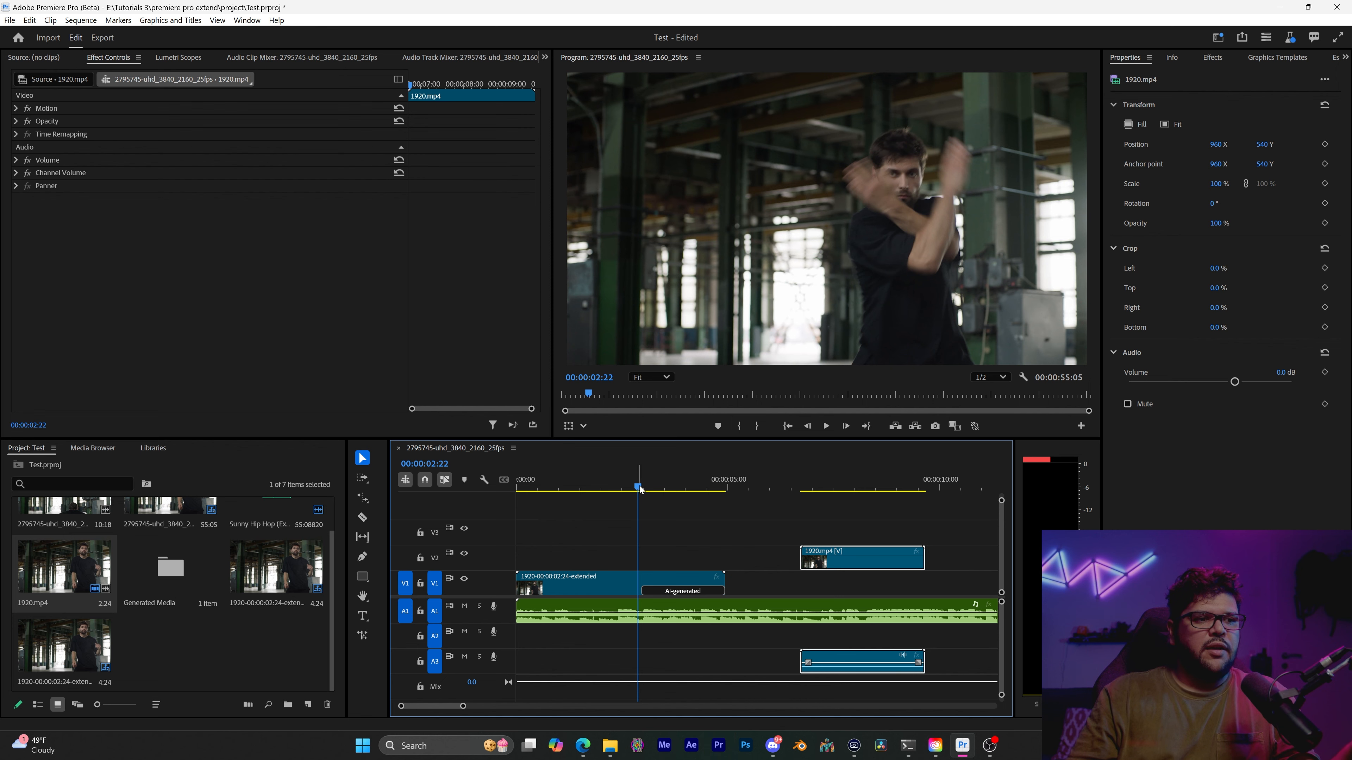
Align the original 1920.mp4 above the start of the extended clip to compare lengths, and move it back past the extended clip
left_click_drag(853, 562, 569, 561)
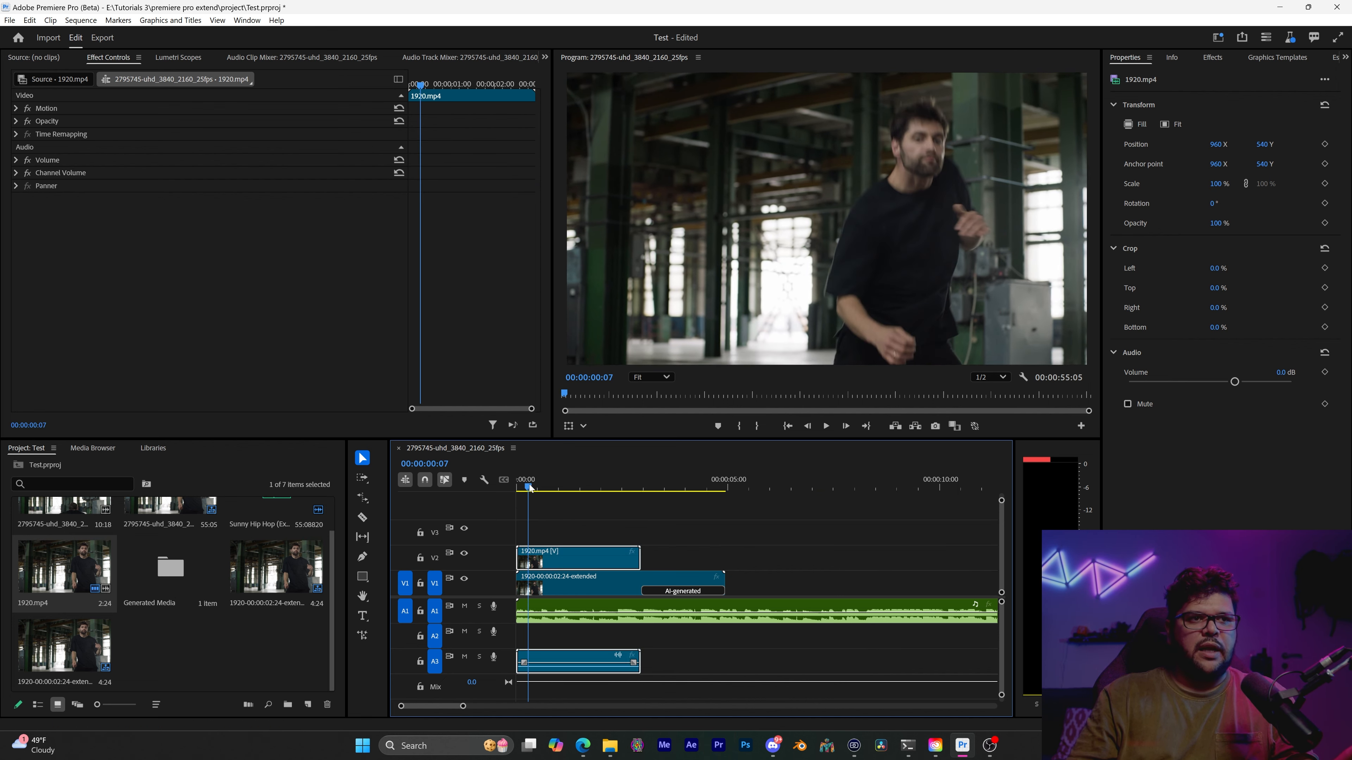
left_click(528, 485)
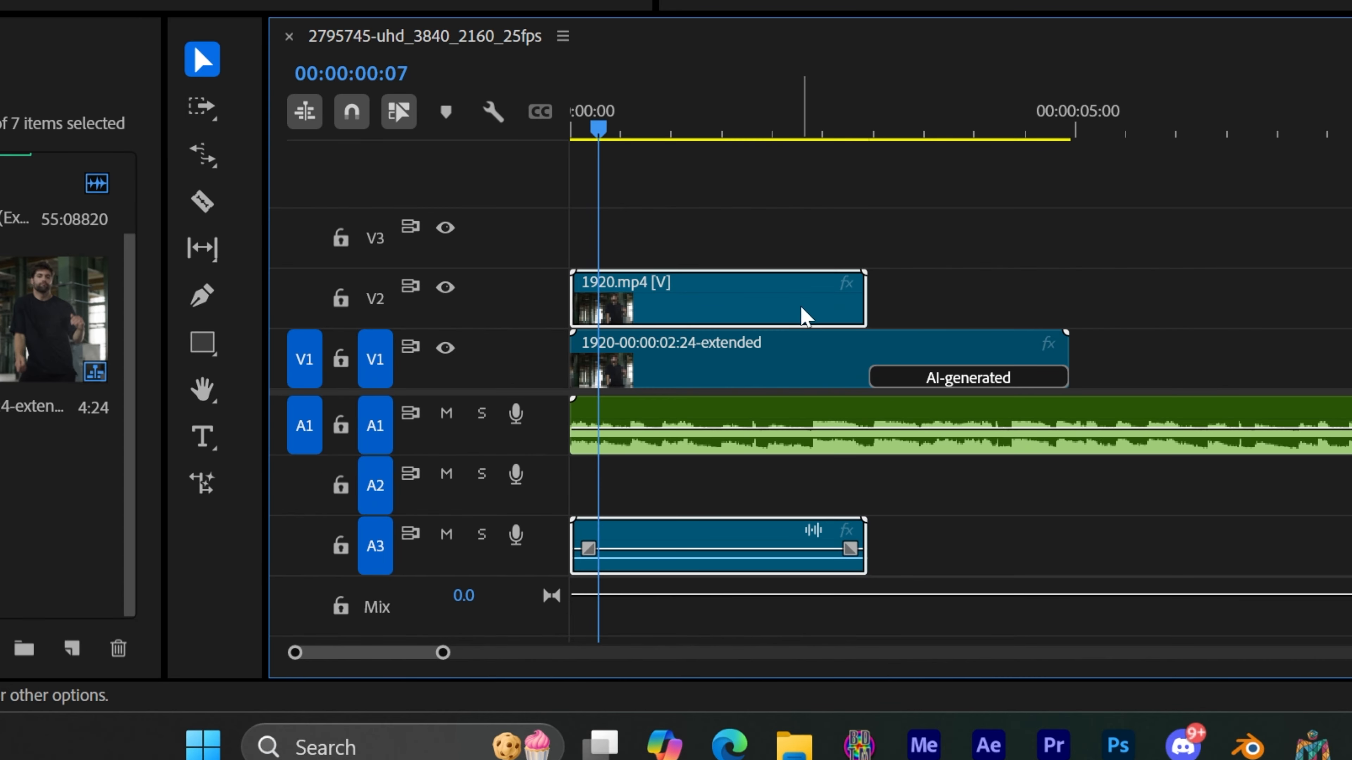
left_click_drag(614, 563, 868, 563)
Examine the AI-generated section of the extended dancer clip by scrubbing and playing across its transition from the original footage
left_click_drag(843, 117, 882, 114)
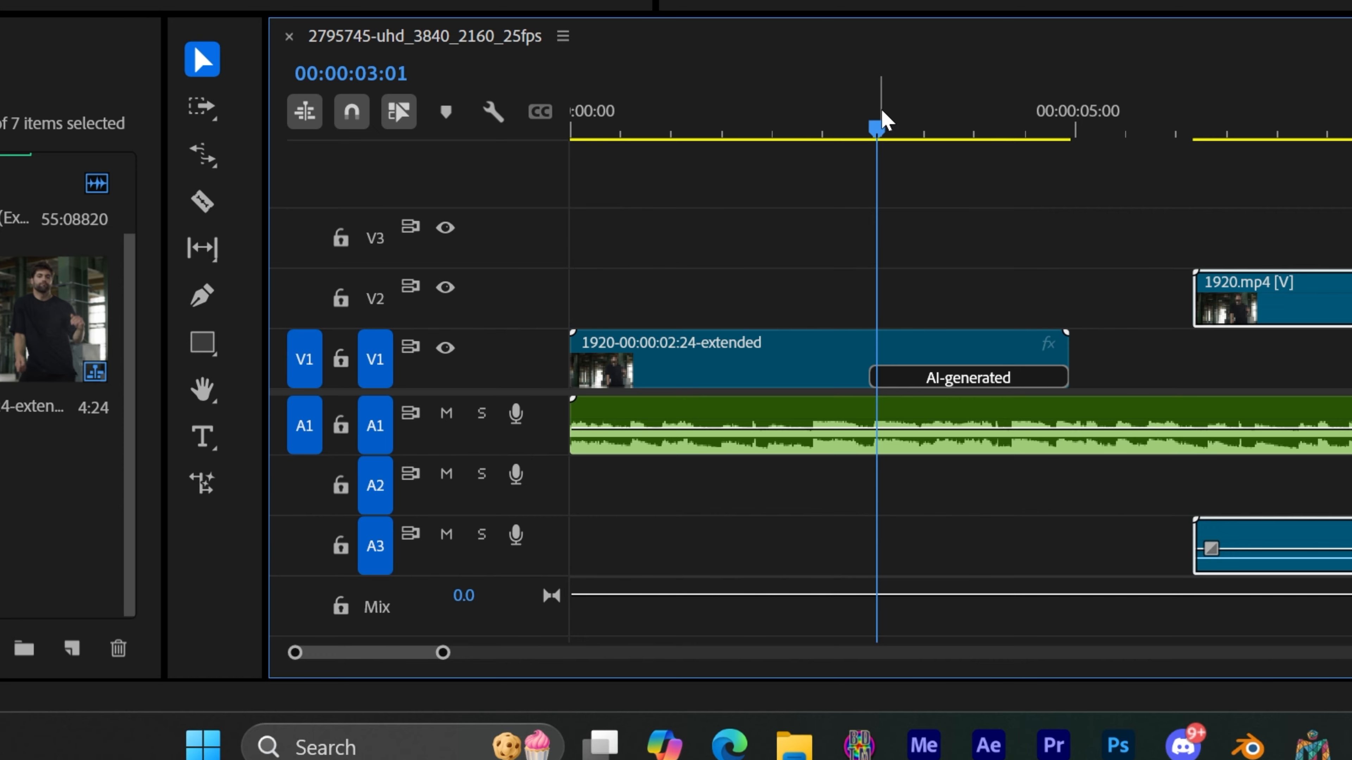
left_click_drag(886, 117, 1013, 150)
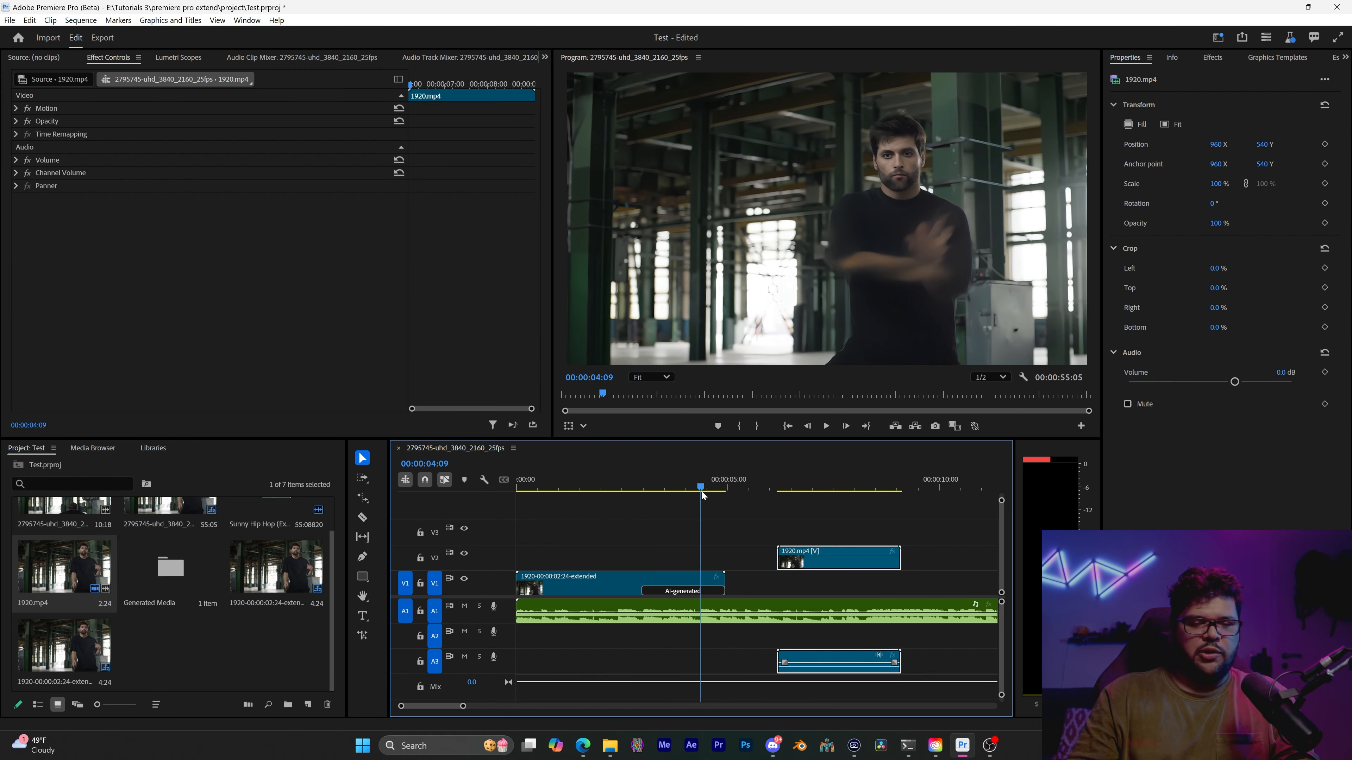
scroll(703, 495, "down", 1)
left_click(627, 487)
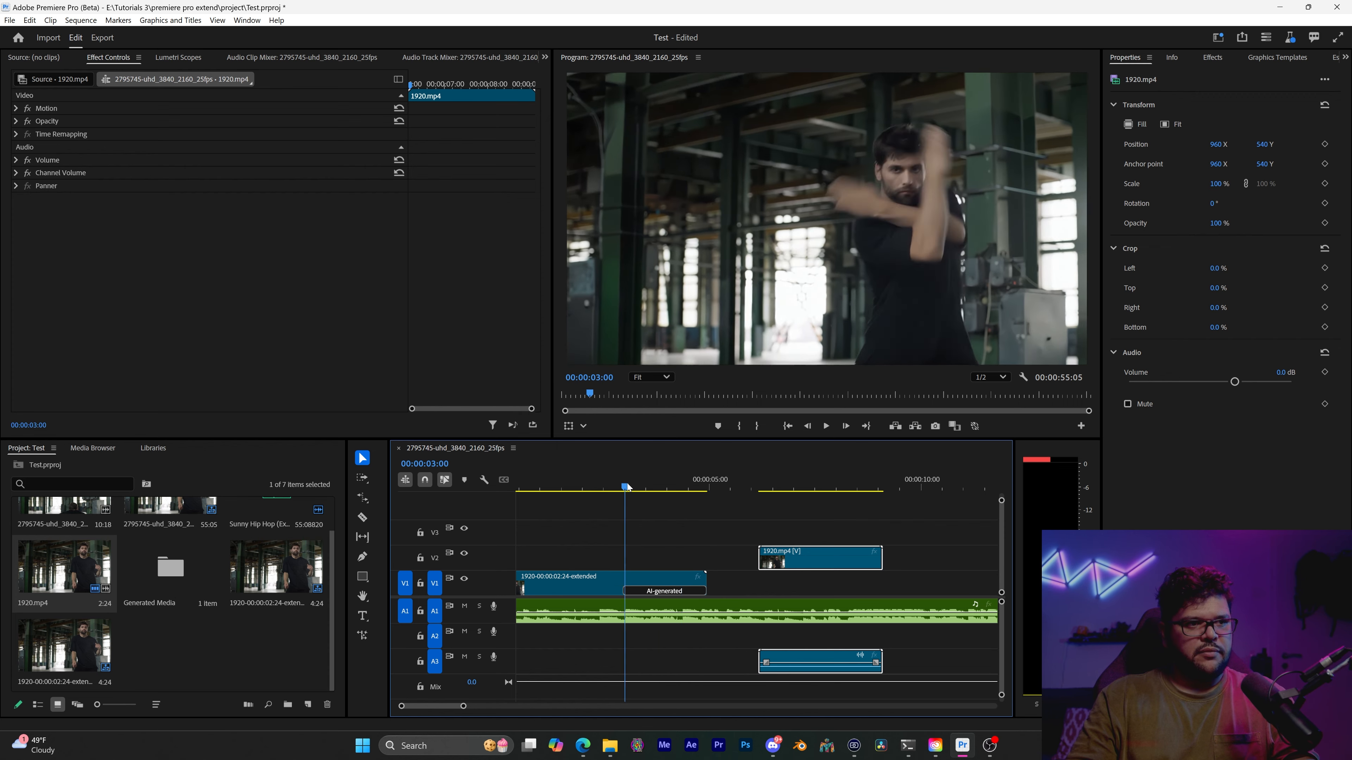
key("space")
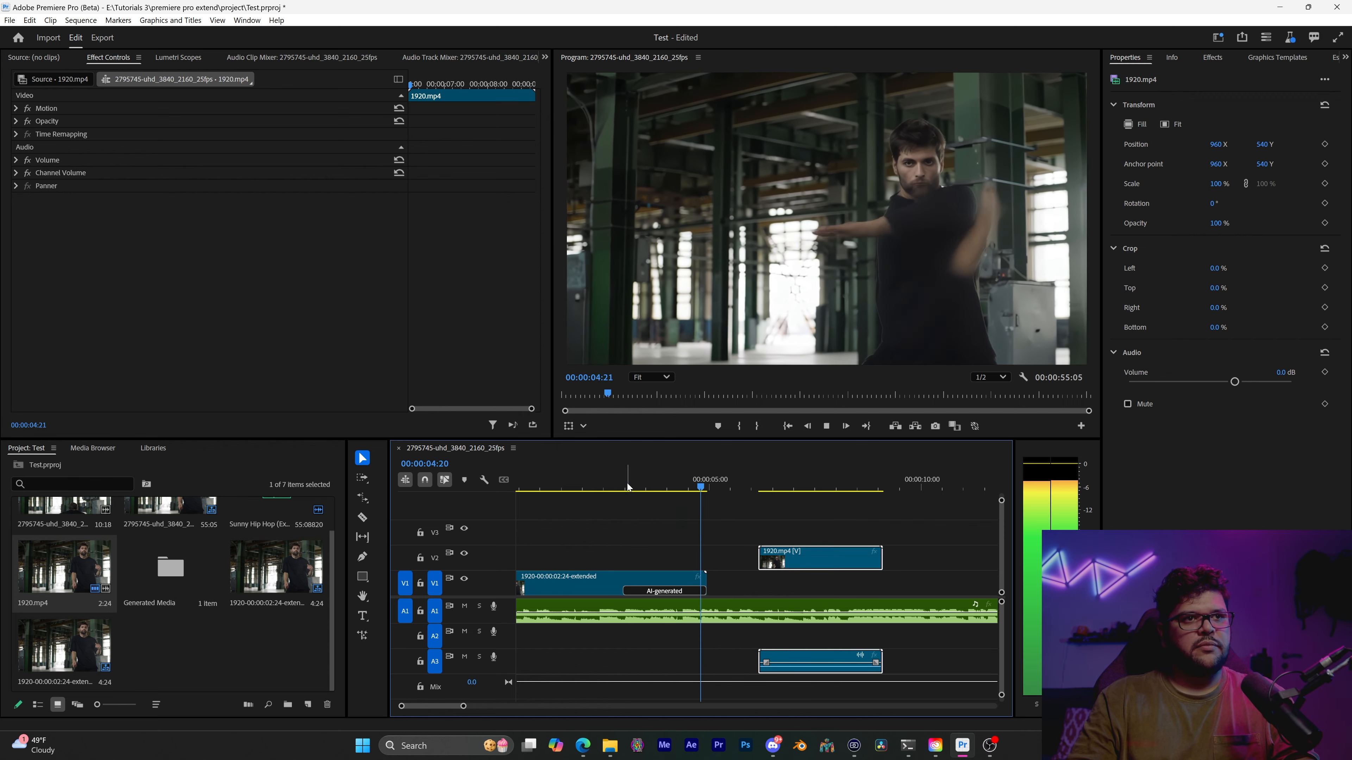
left_click(559, 485)
left_click(556, 485)
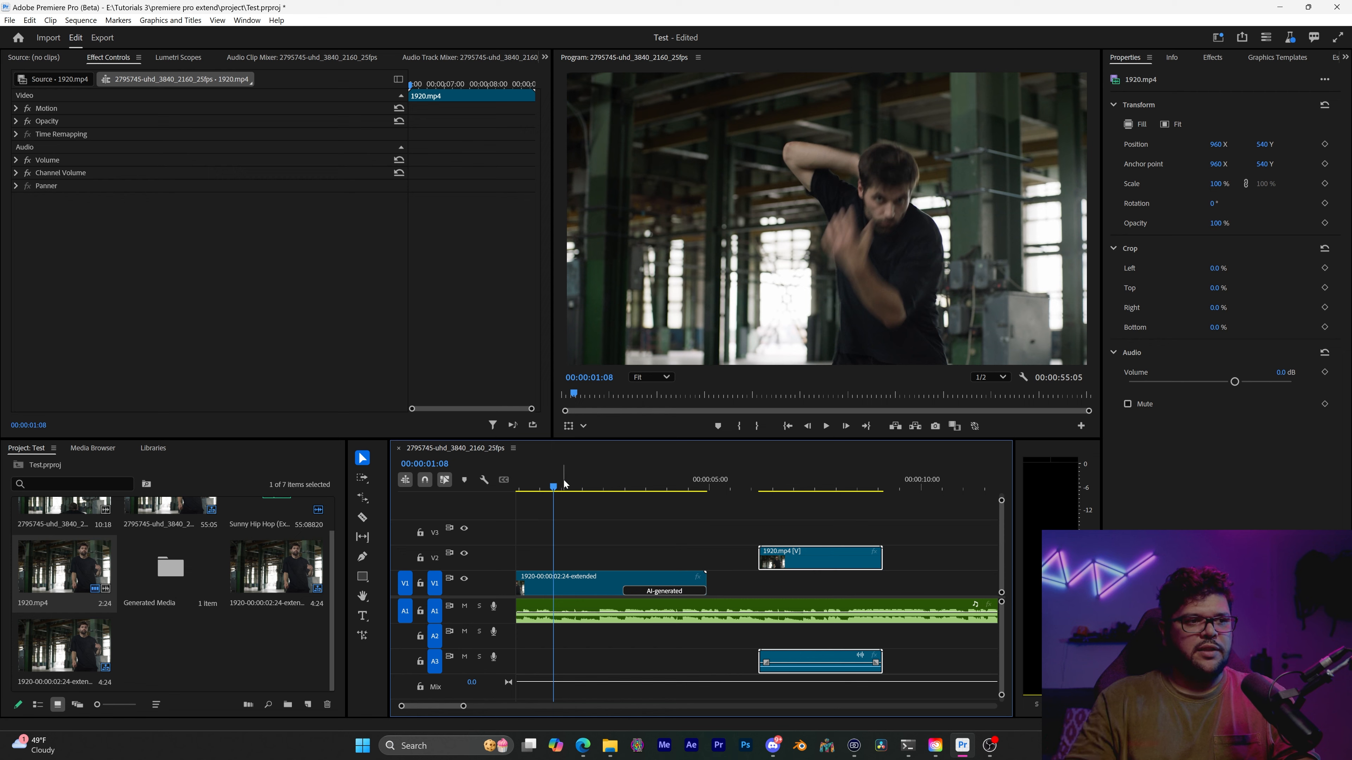
left_click_drag(555, 486, 633, 494)
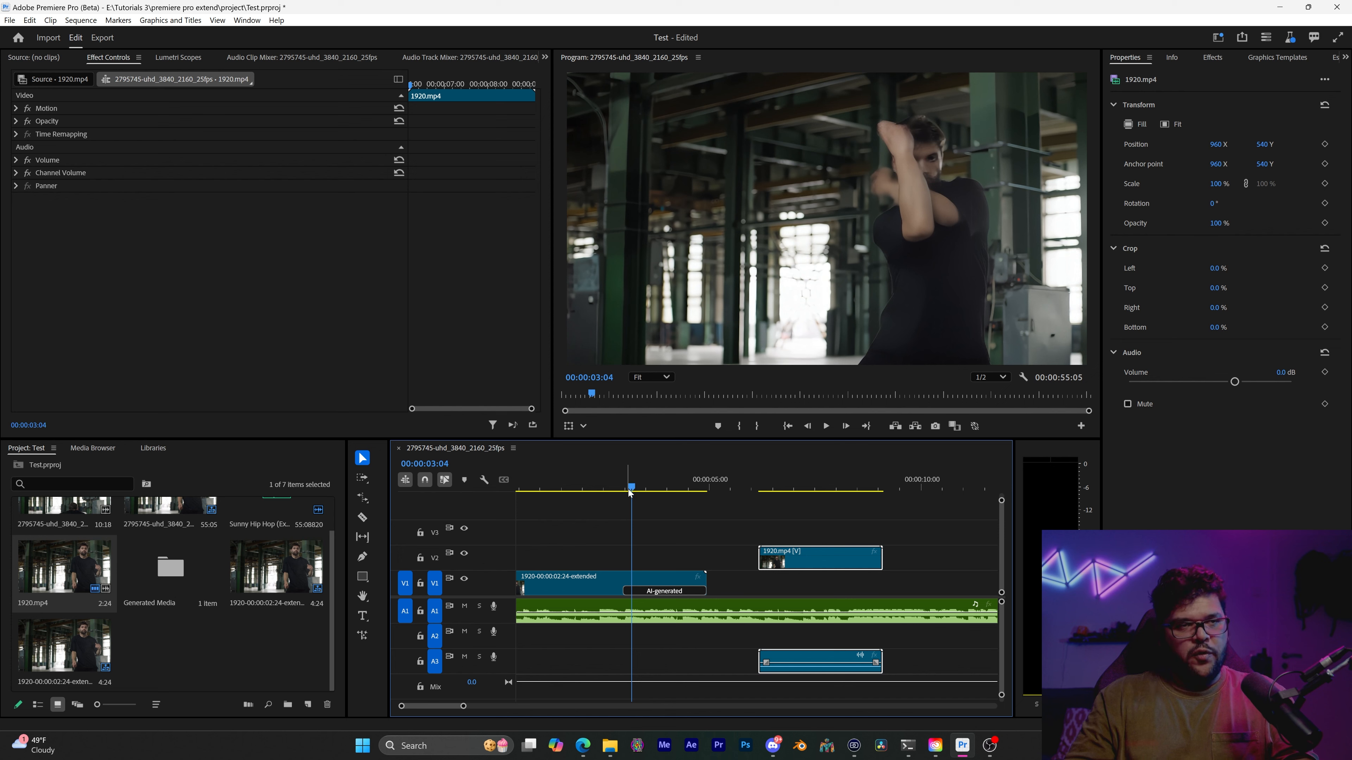
key("space")
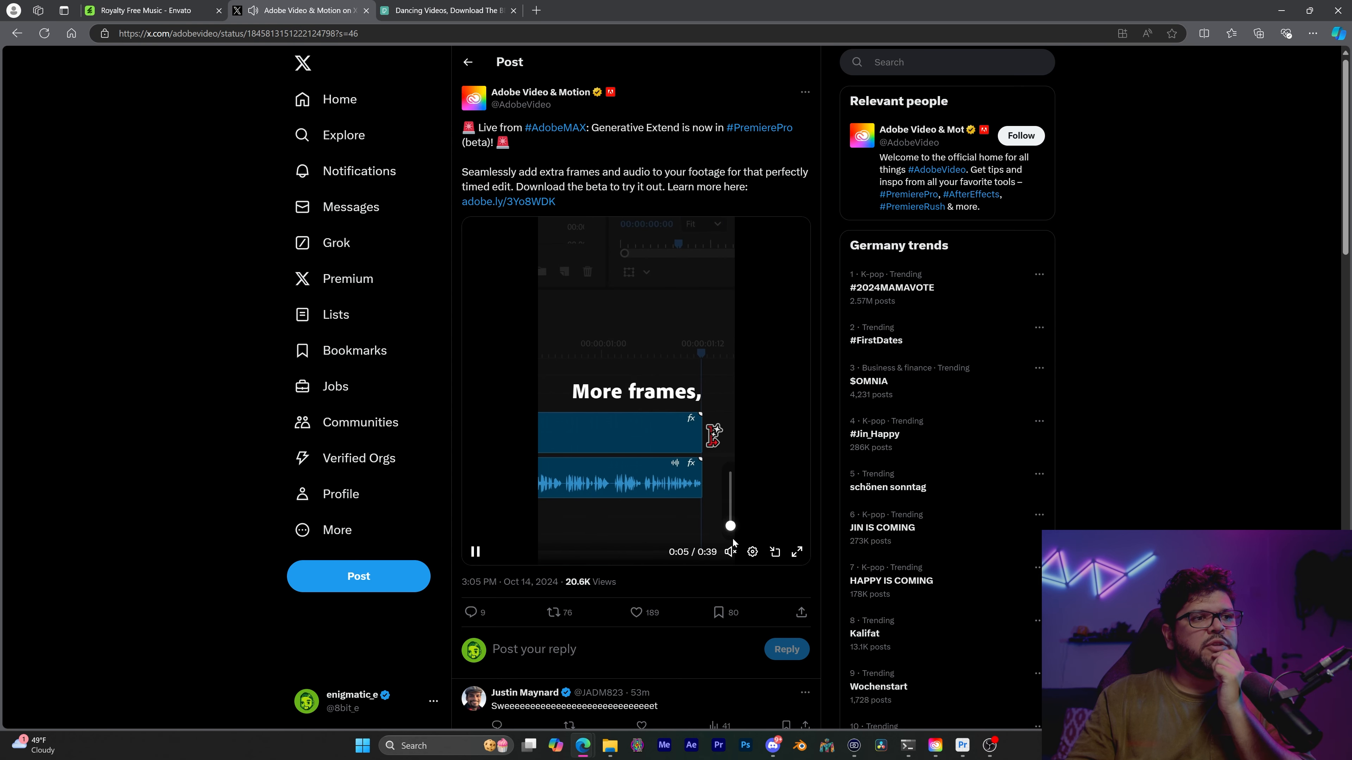
Delete the original 1920.mp4 comparison clip from V2, including its A3 audio, and scrub back through the extended clip
left_click(797, 552)
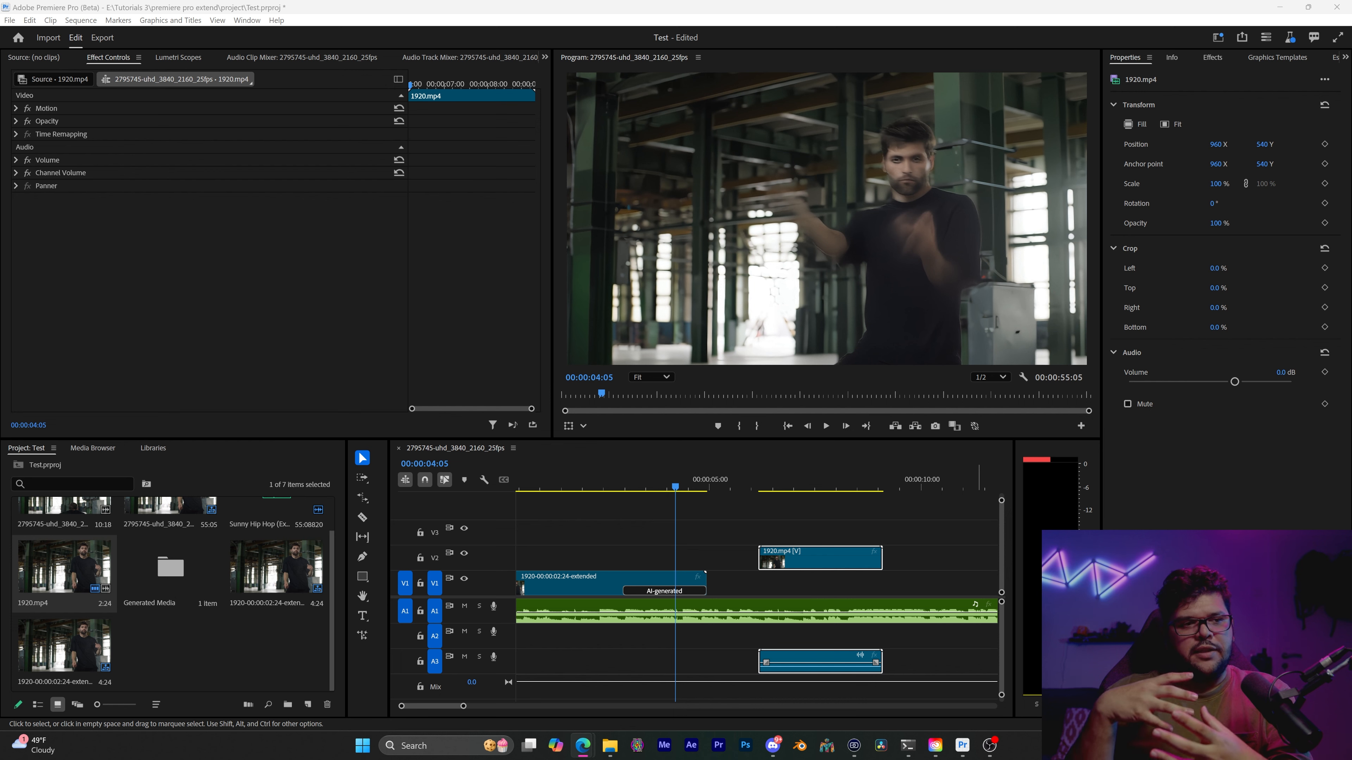
key("Delete")
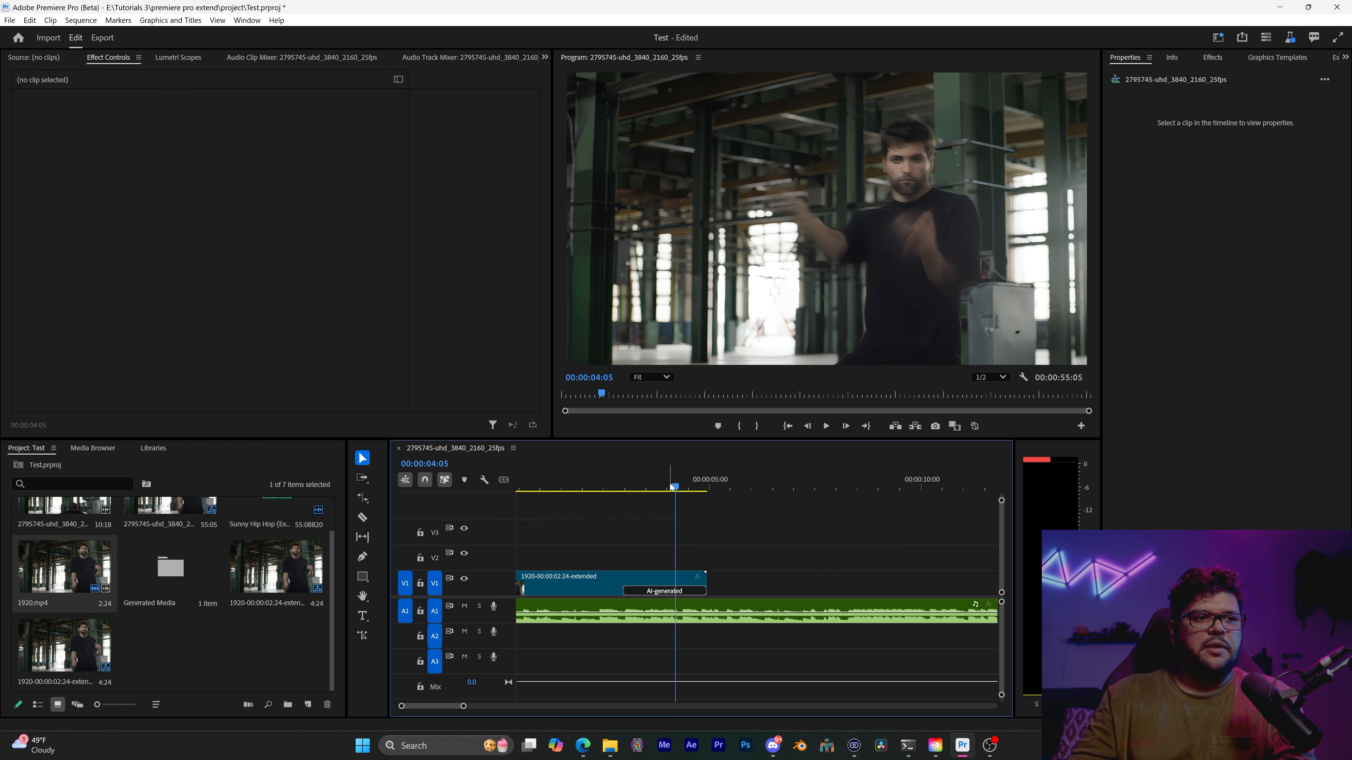
left_click_drag(672, 486, 574, 486)
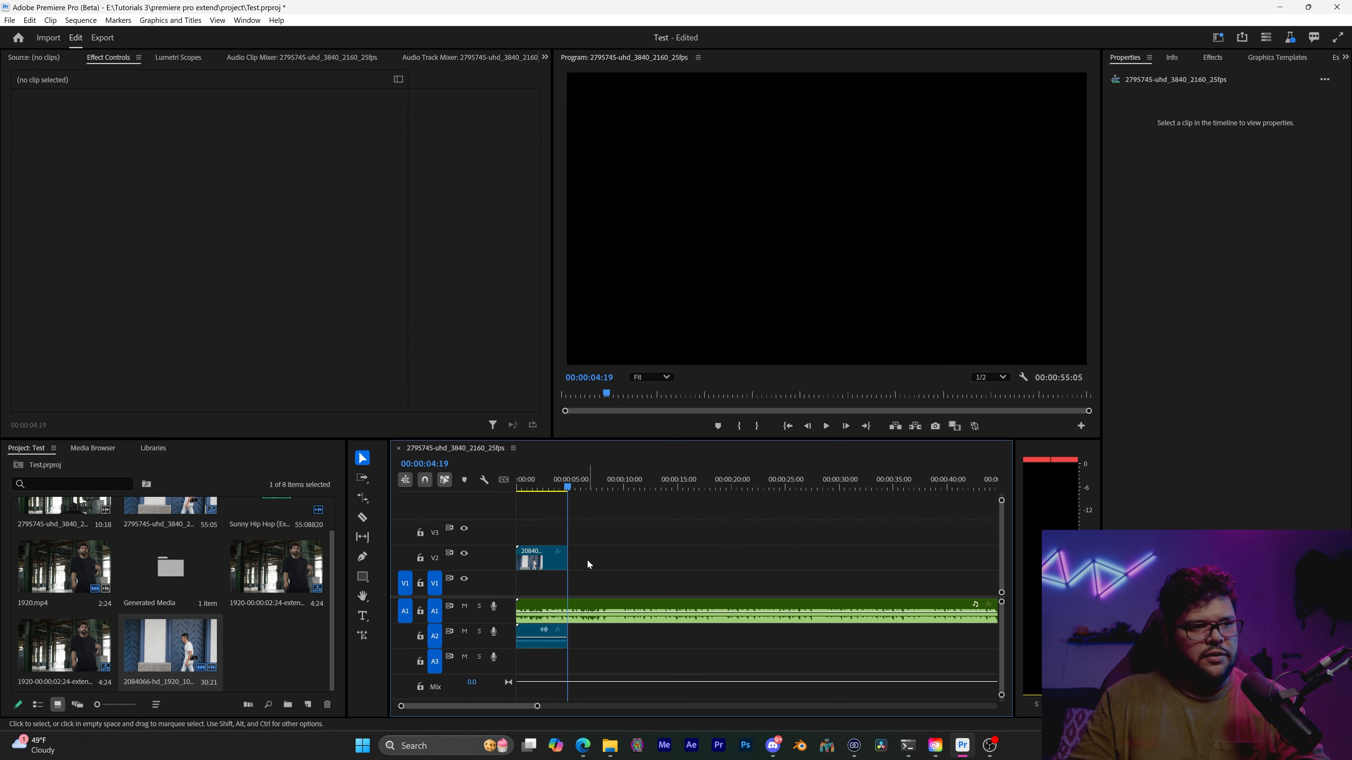
Move the 2084066-hd_1920_1080_24fps.mp4 clip from V2 down to V1 at the sequence start and scrub through it
left_click_drag(554, 566, 551, 587)
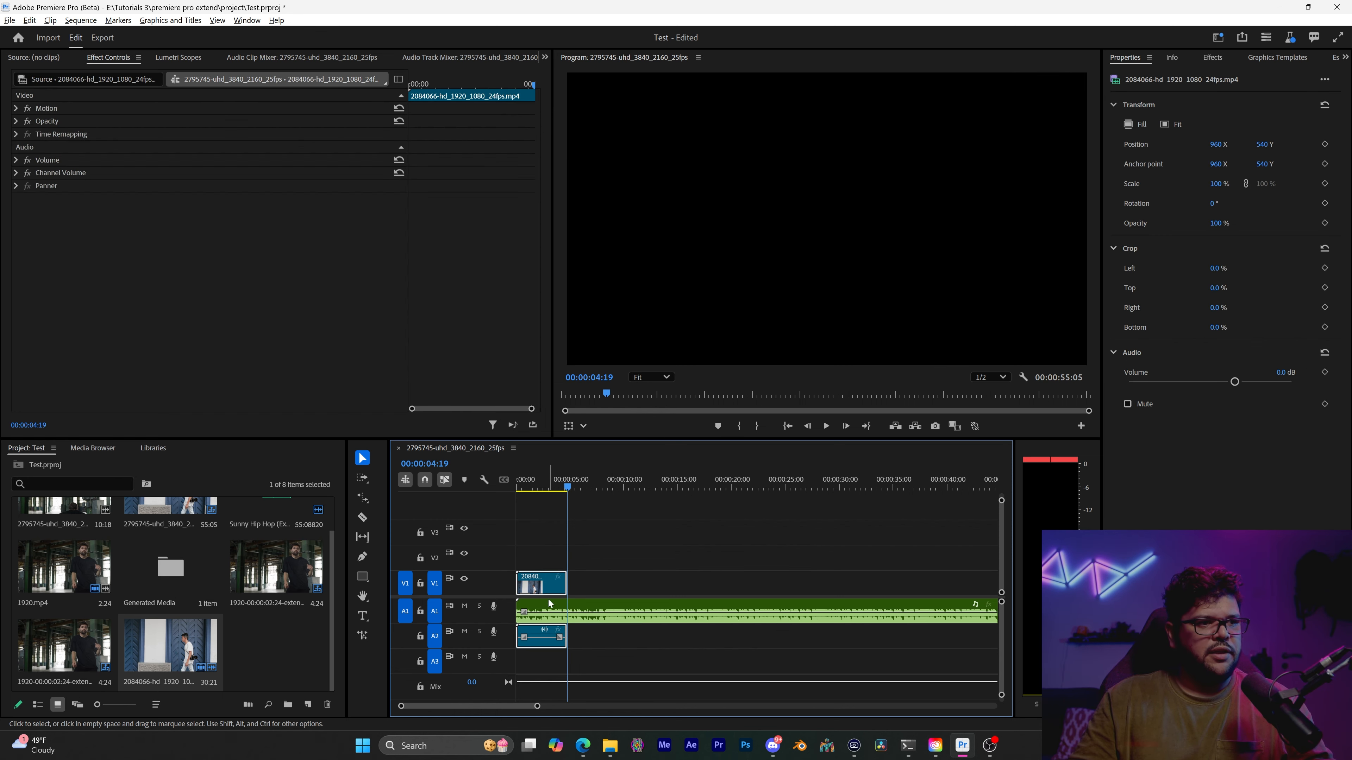
scroll(547, 603, "up", 3)
scroll(546, 605, "up", 1)
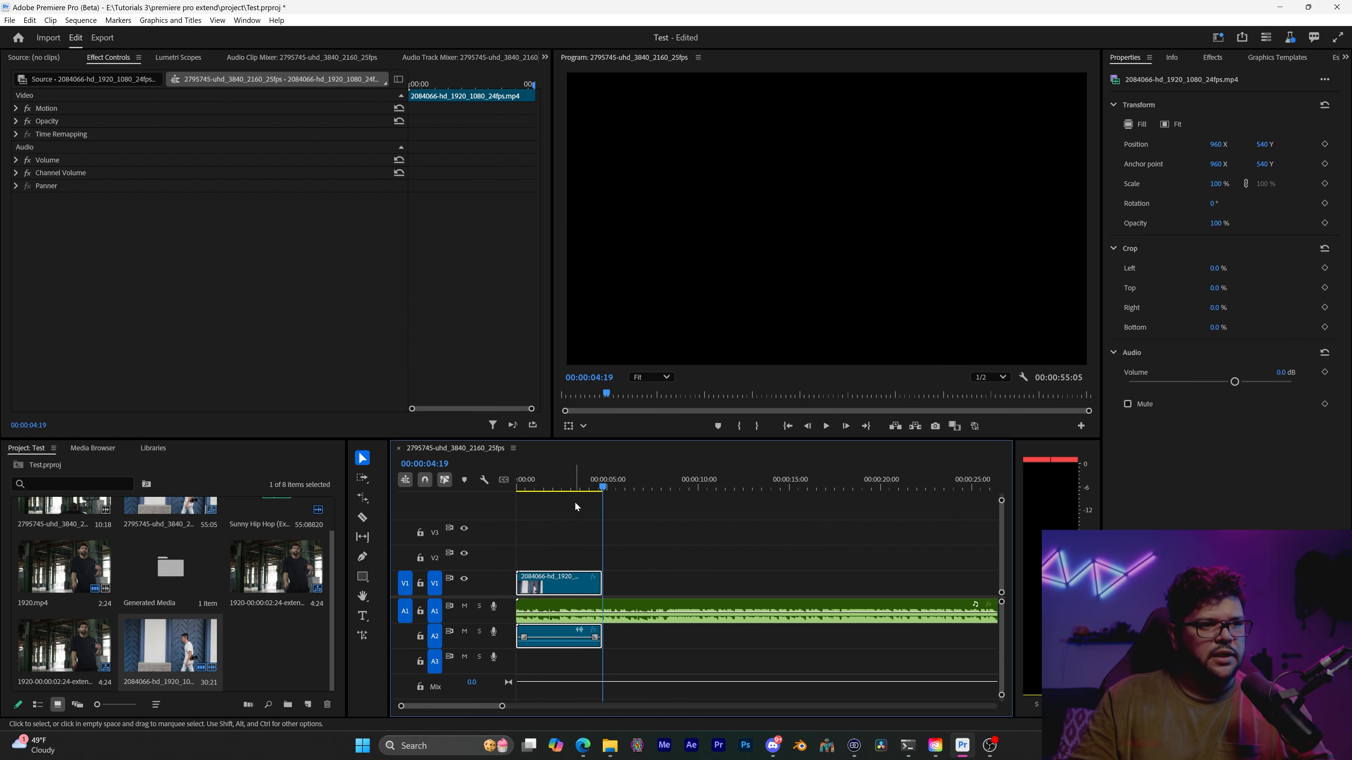
left_click_drag(568, 486, 618, 495)
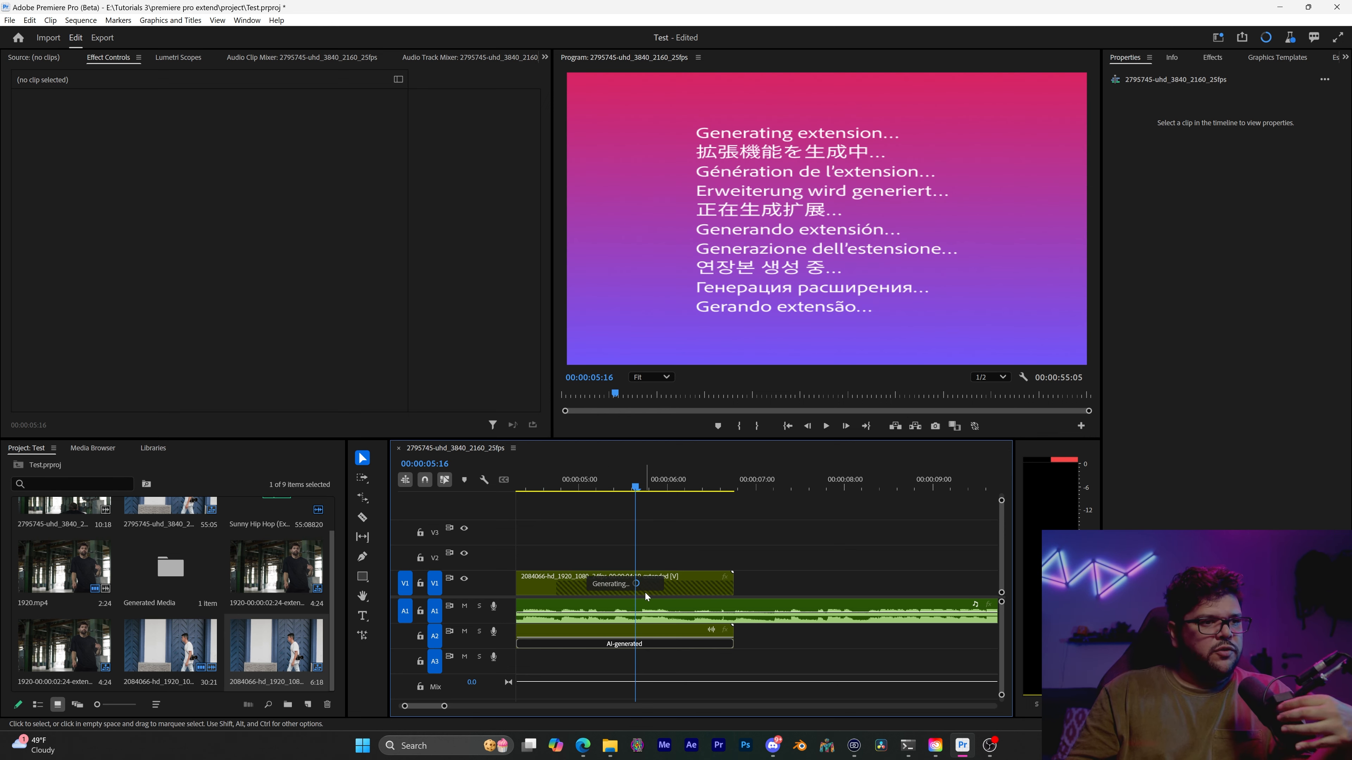
Review the generated extension of the walking-man clip by playing from about 00:00:03:18 into its AI-generated section
key("minus")
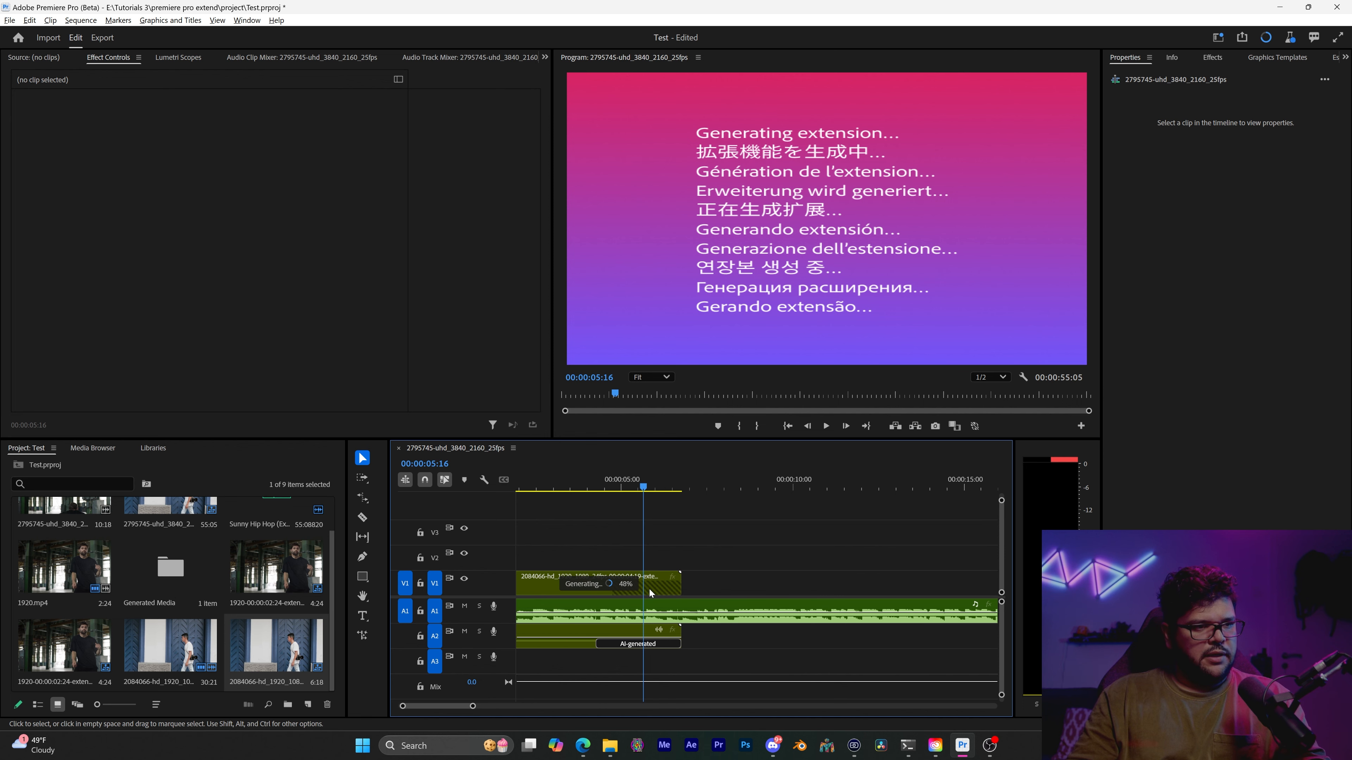
scroll(647, 587, "up", 2)
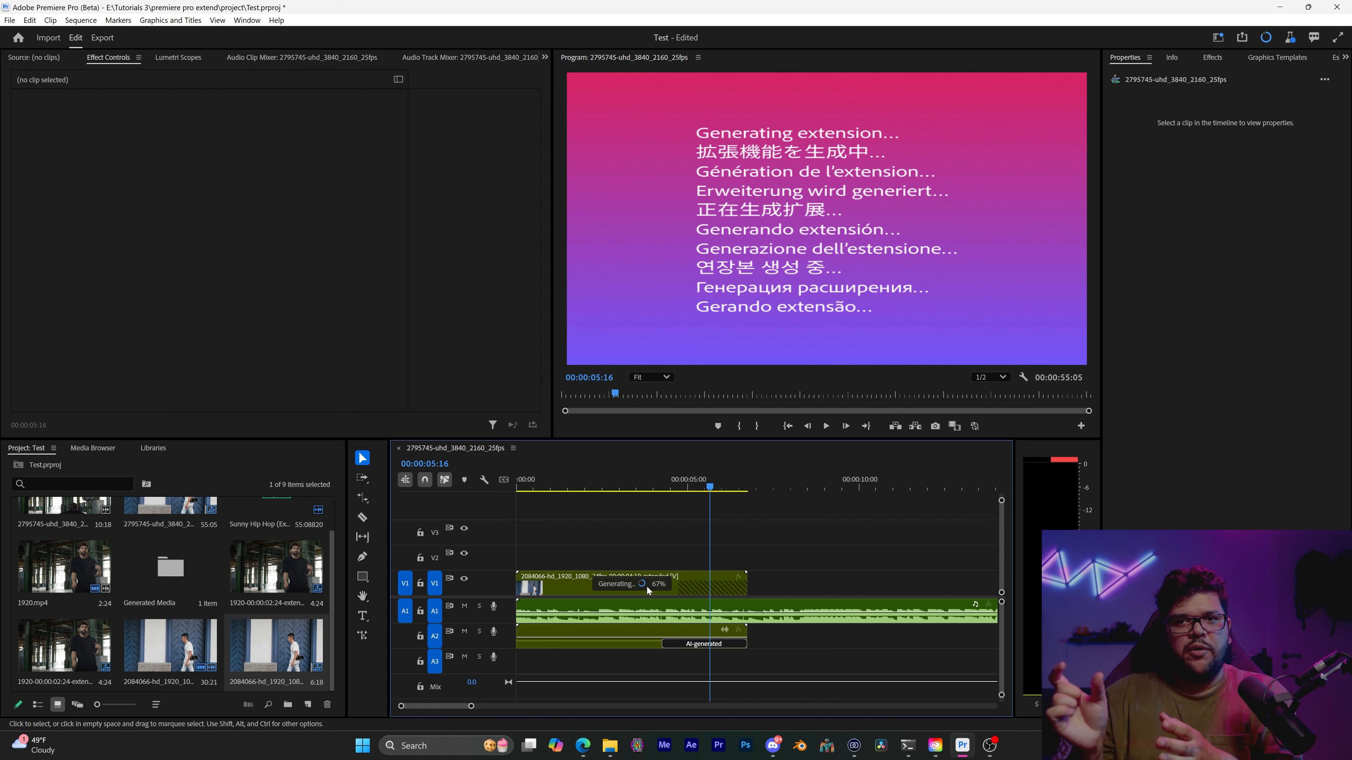
left_click(700, 486)
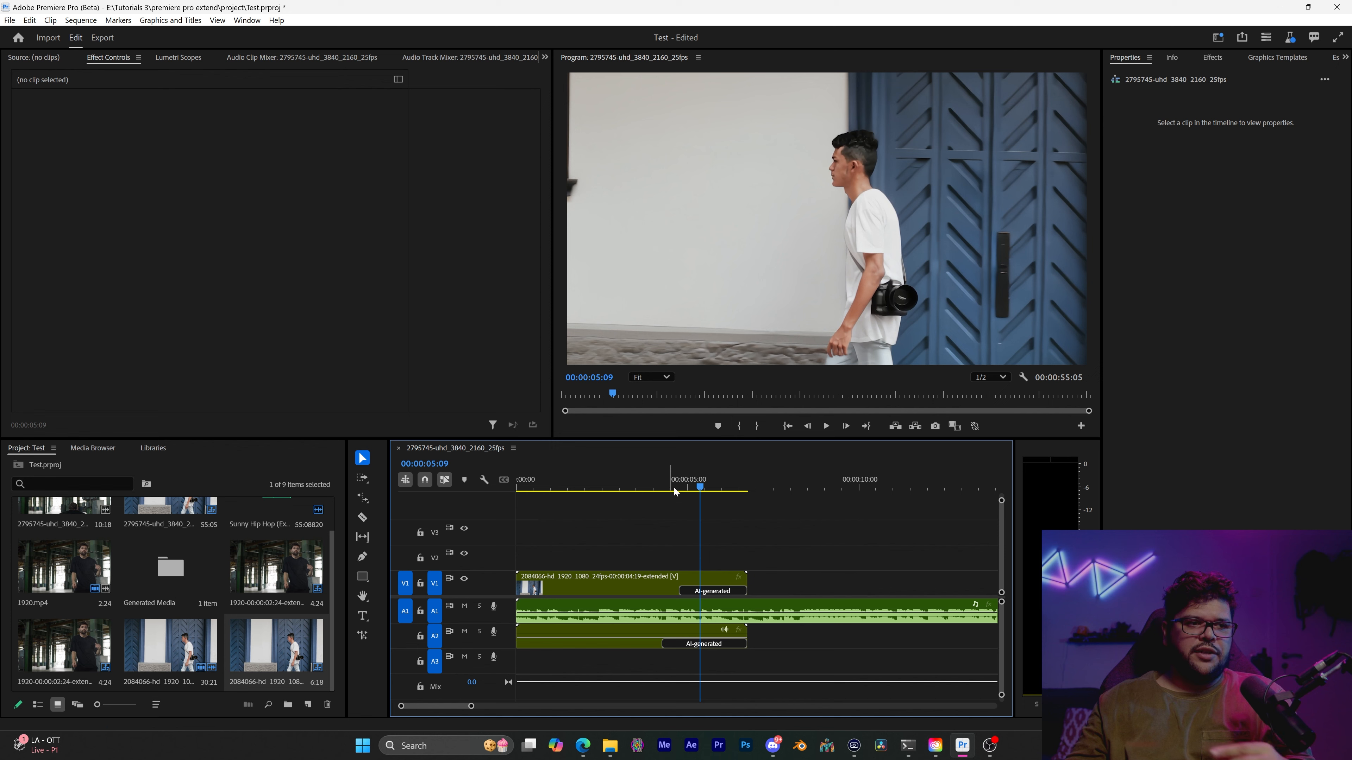
left_click_drag(700, 486, 645, 487)
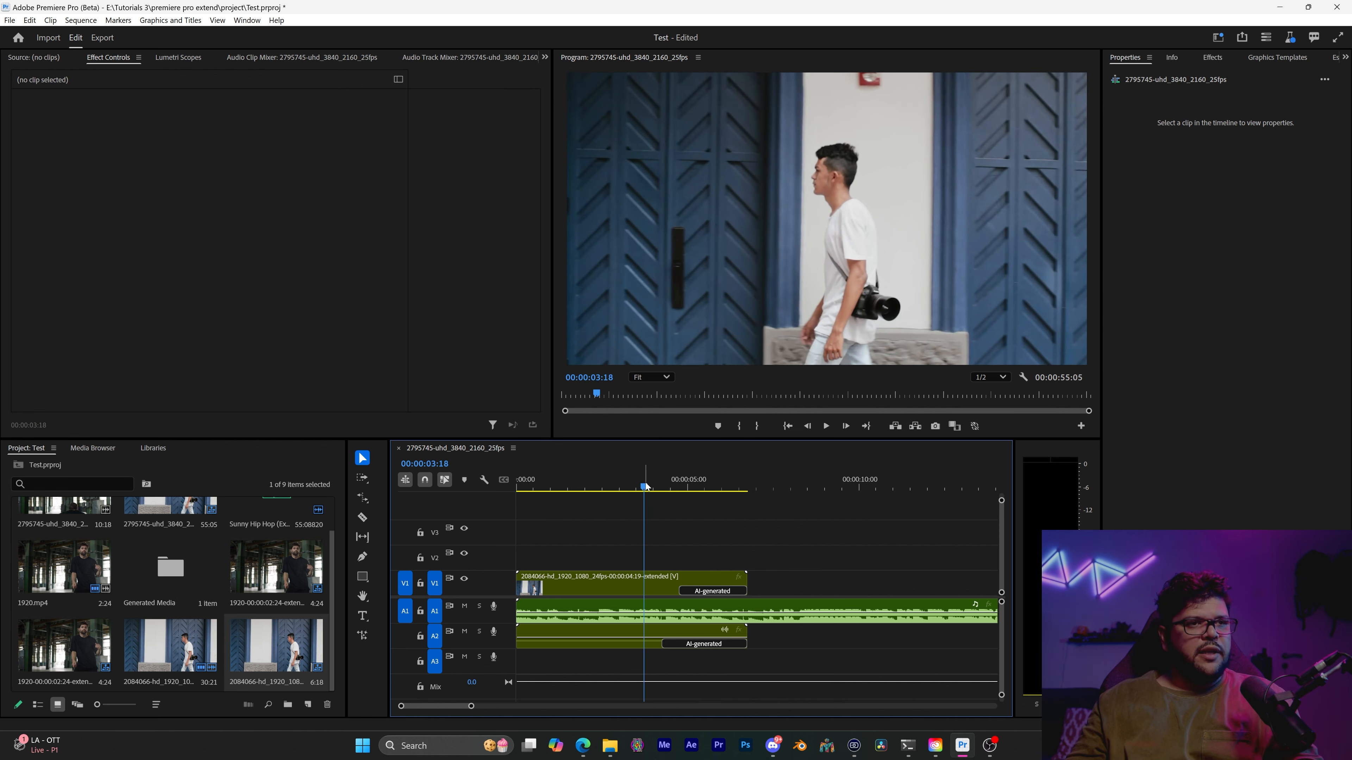
key("space")
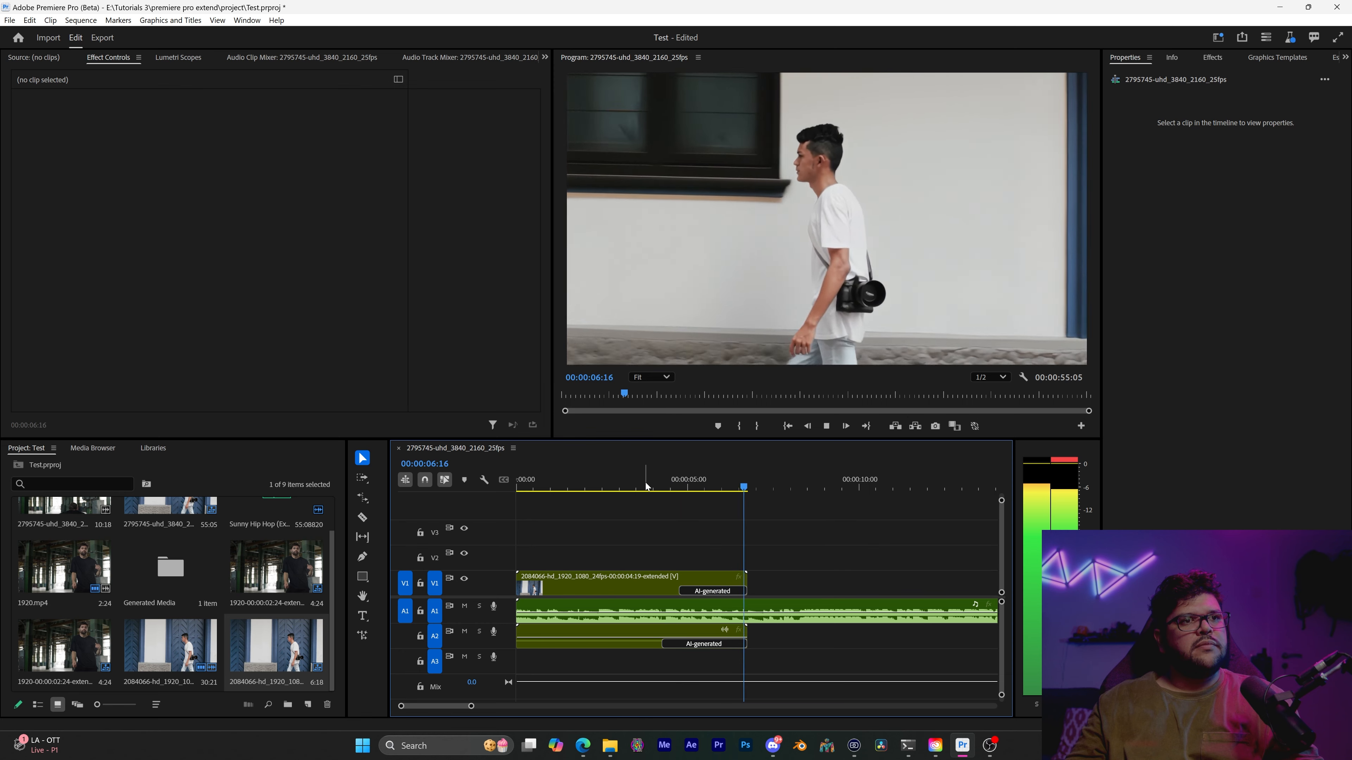
Split the extended walking-man clip at 00:00:04:18, where its AI-generated section begins, and duplicate the original part onto V2
key("space")
left_click_drag(658, 483, 678, 485)
left_click(636, 579)
key("ctrl+k")
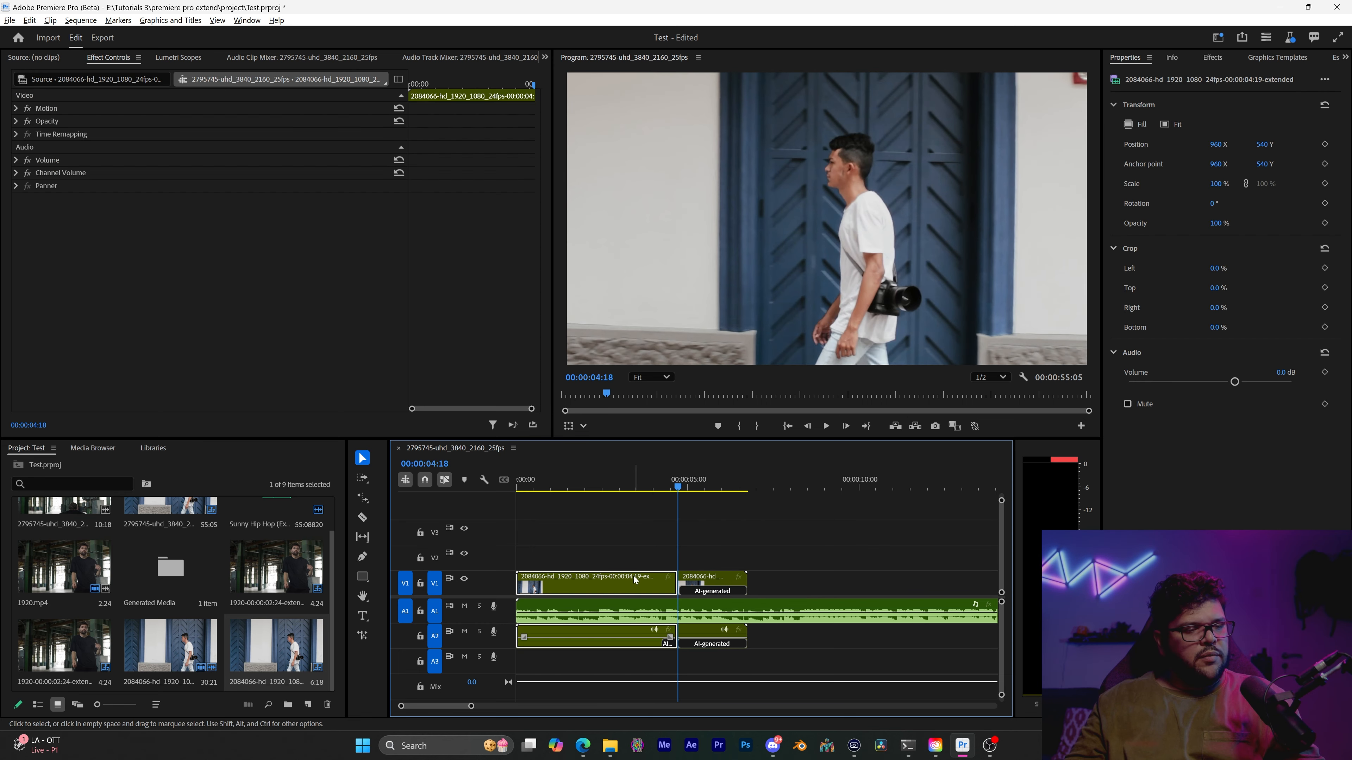
left_click_drag(637, 578, 640, 555)
Compare the walking-man clip's AI-generated section with the original footage by playing across the cut in both directions, with A1 muted
key("space")
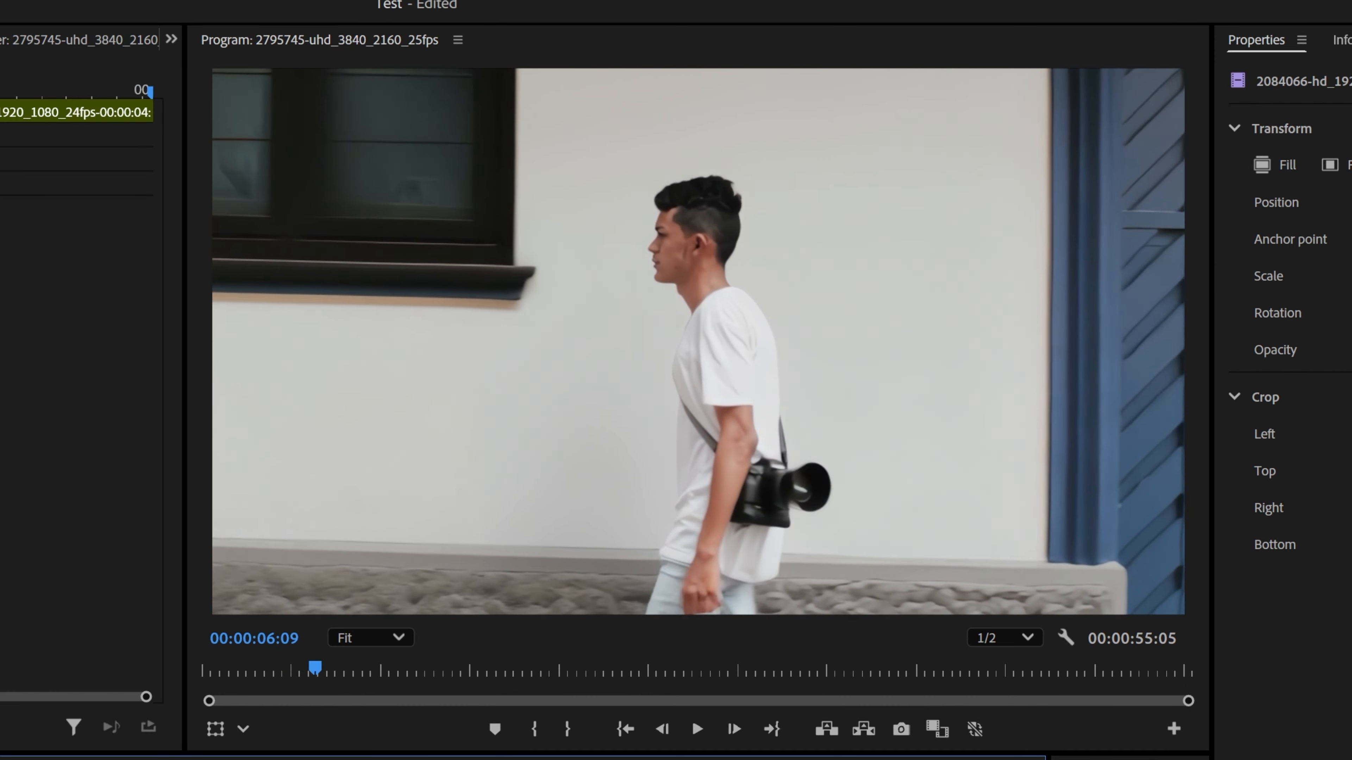
key("j")
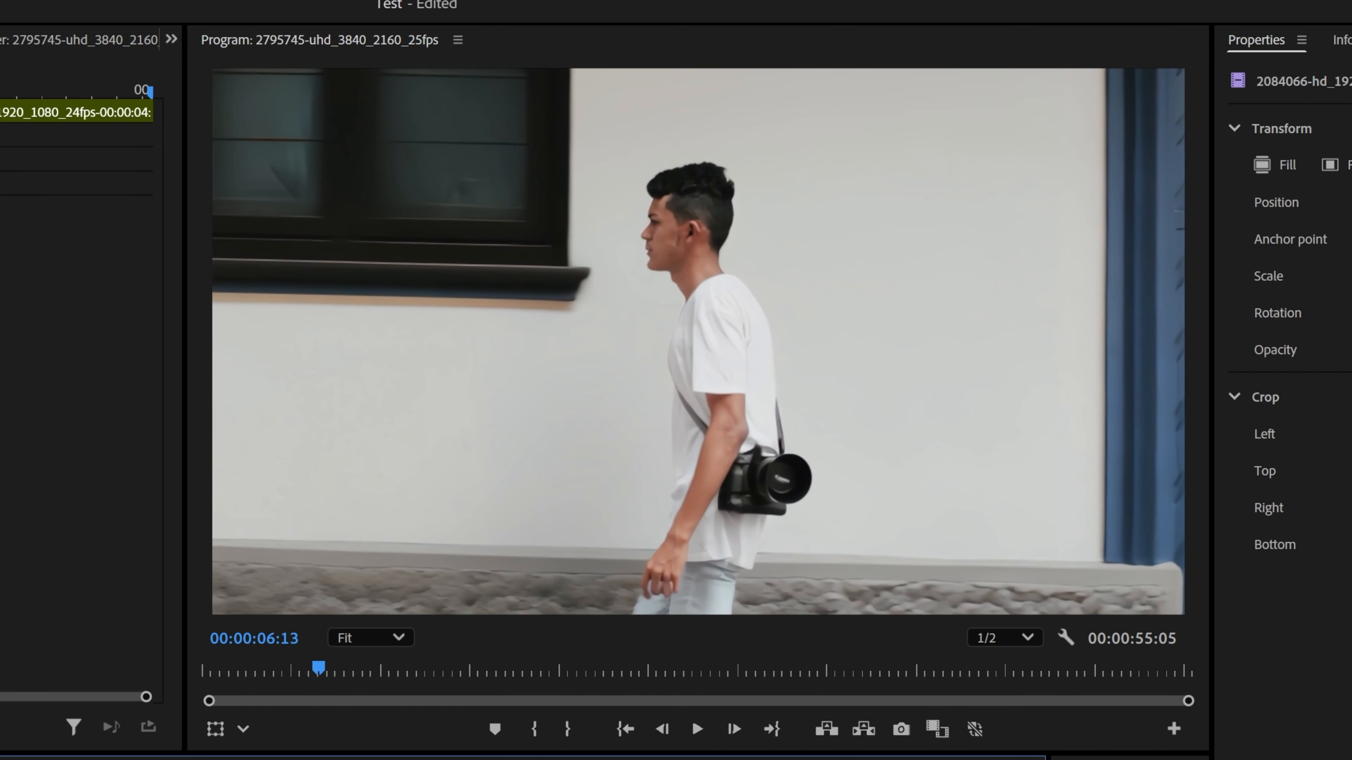
key("k")
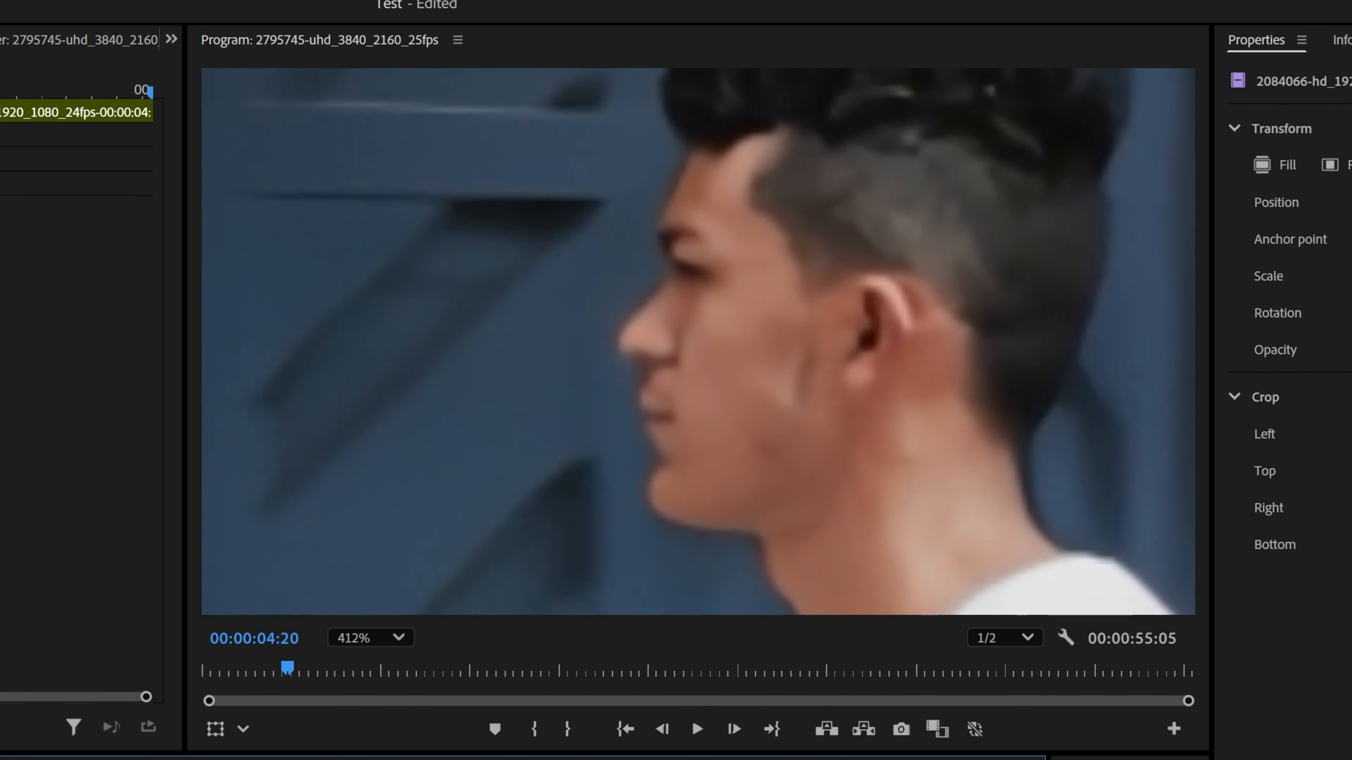
mouse_move(681, 479)
left_mouse_down()
mouse_move(714, 481)
mouse_move(670, 478)
mouse_move(695, 473)
left_mouse_up()
scroll(807, 189, "down", 10)
scroll(801, 188, "up", 3)
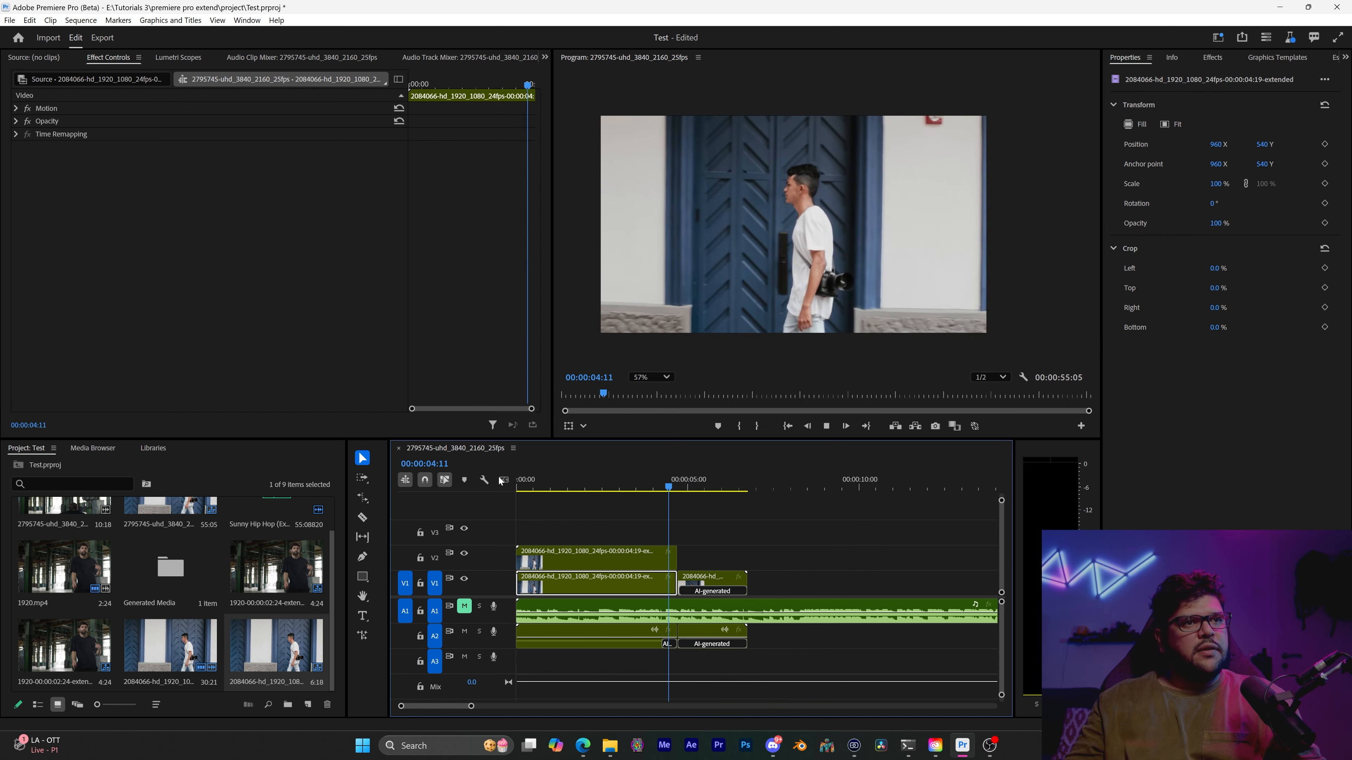
key("space")
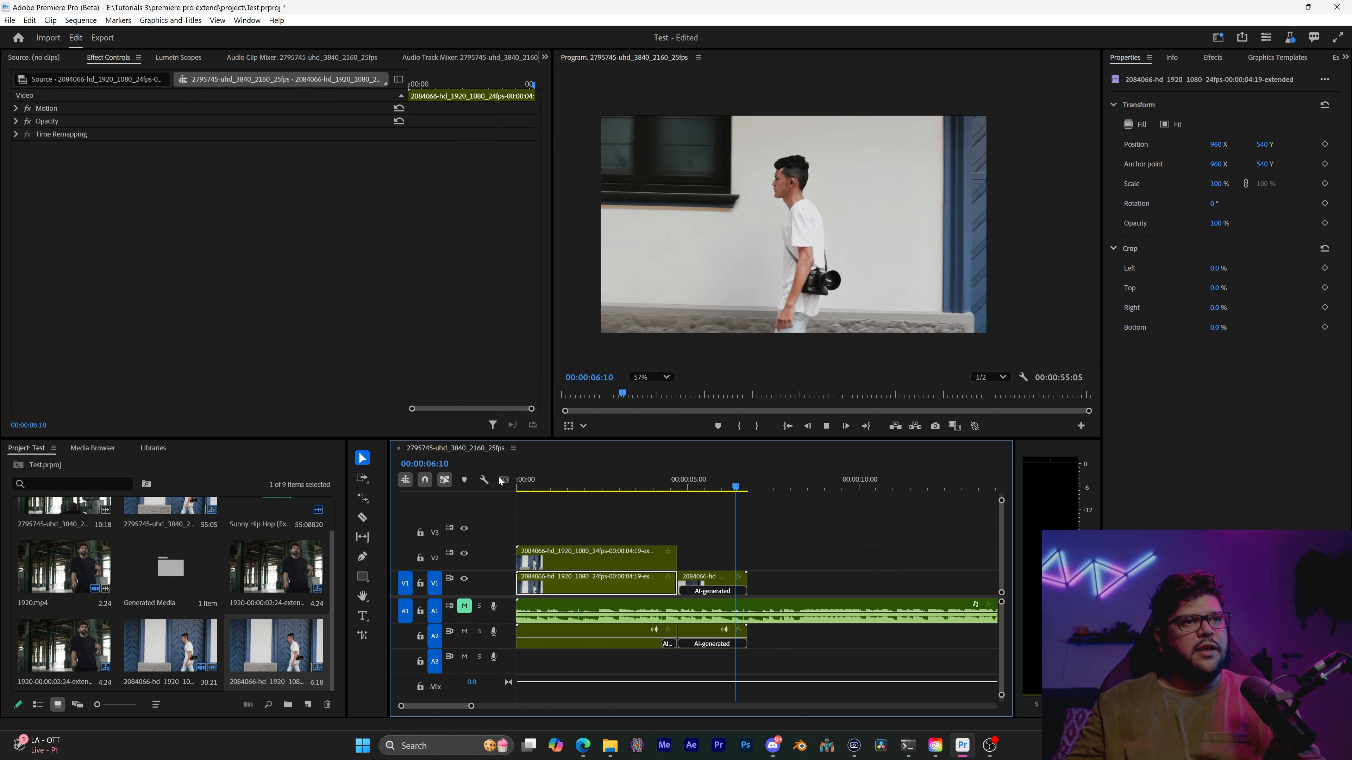
key("space")
left_click_drag(737, 492, 684, 490)
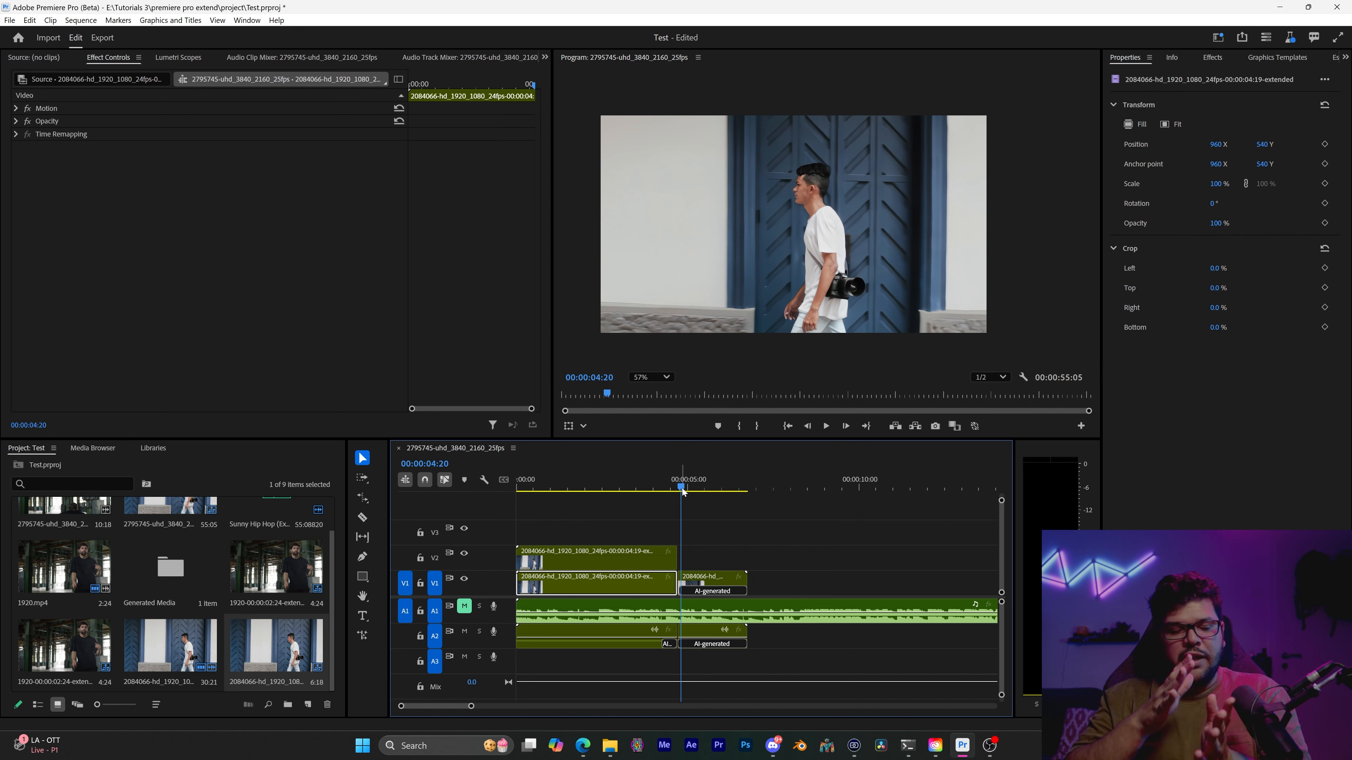
left_click(733, 580)
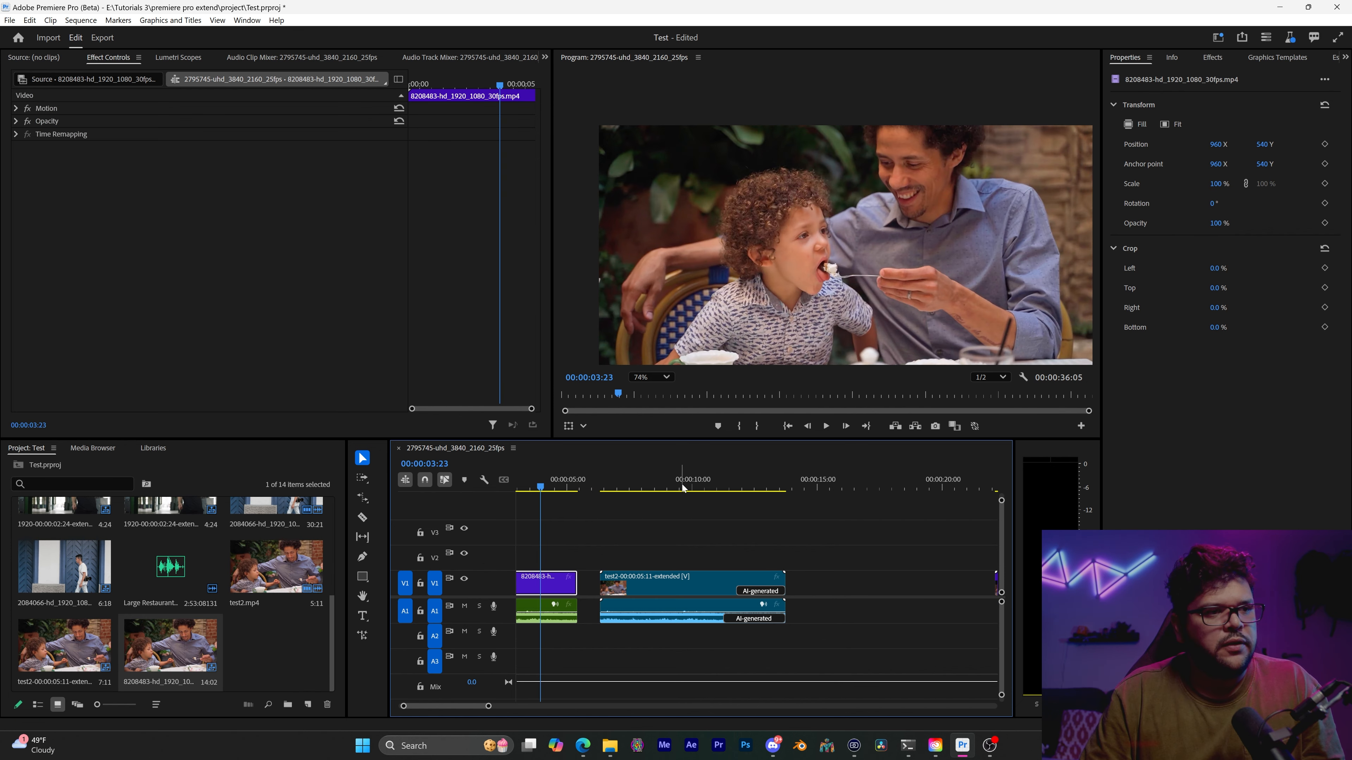
Review the extended test2 clip of the boy being fed by scrubbing and playing through its AI-generated end
left_click_drag(686, 488, 663, 490)
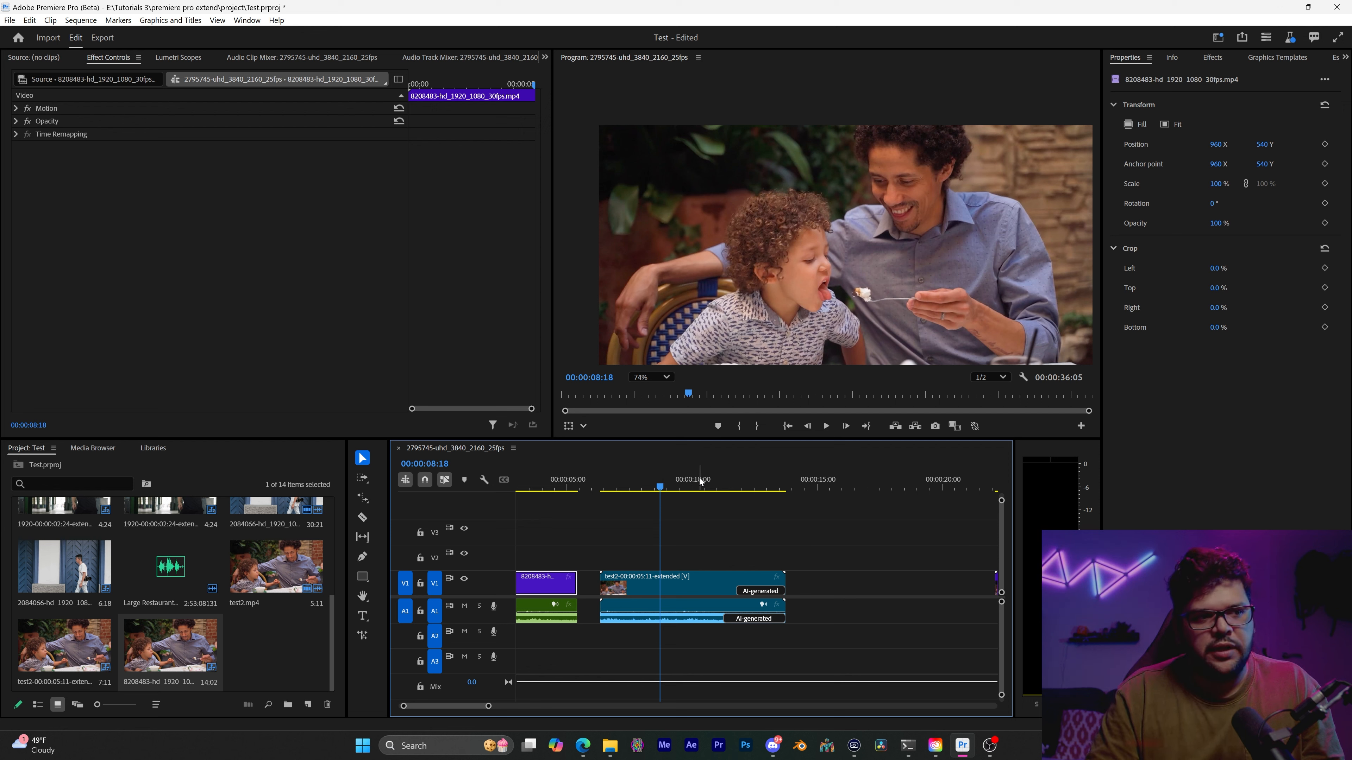
left_click_drag(701, 481, 626, 484)
key("space")
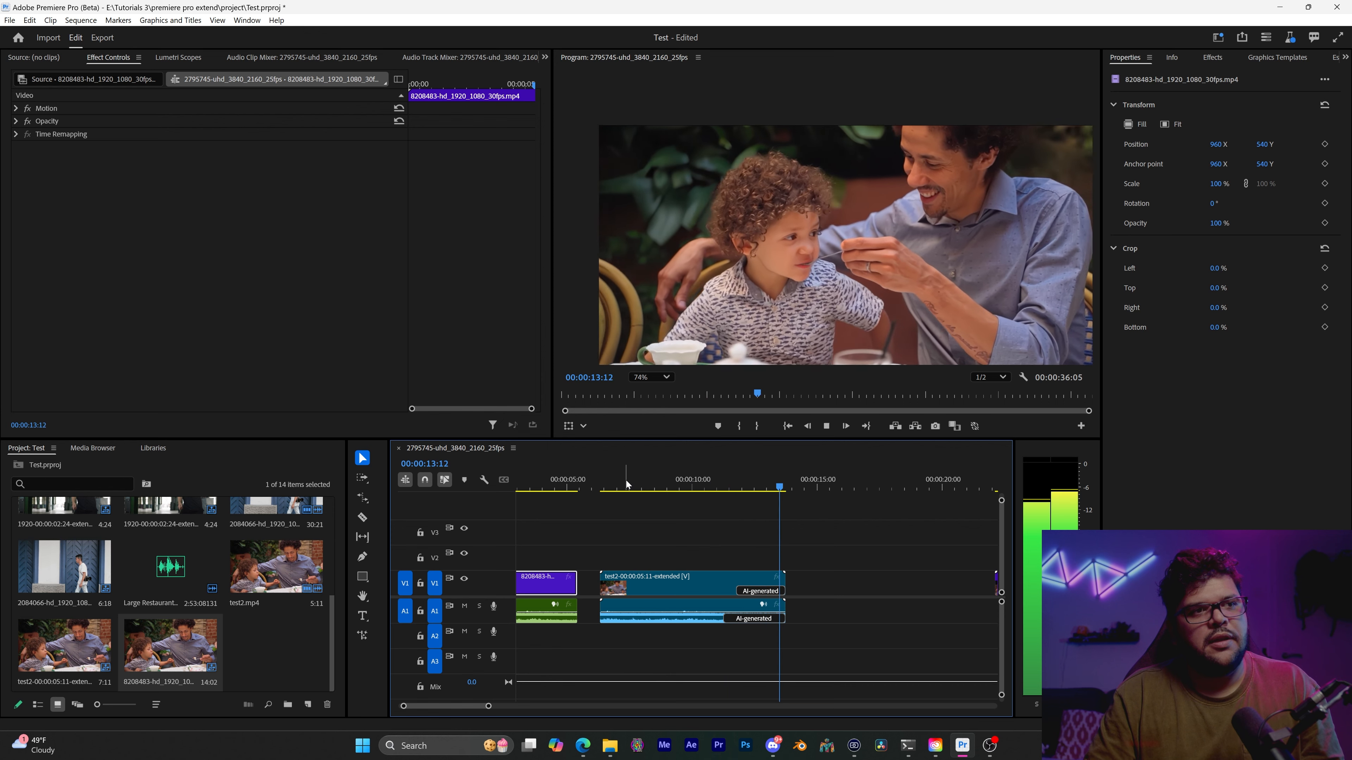
key("space")
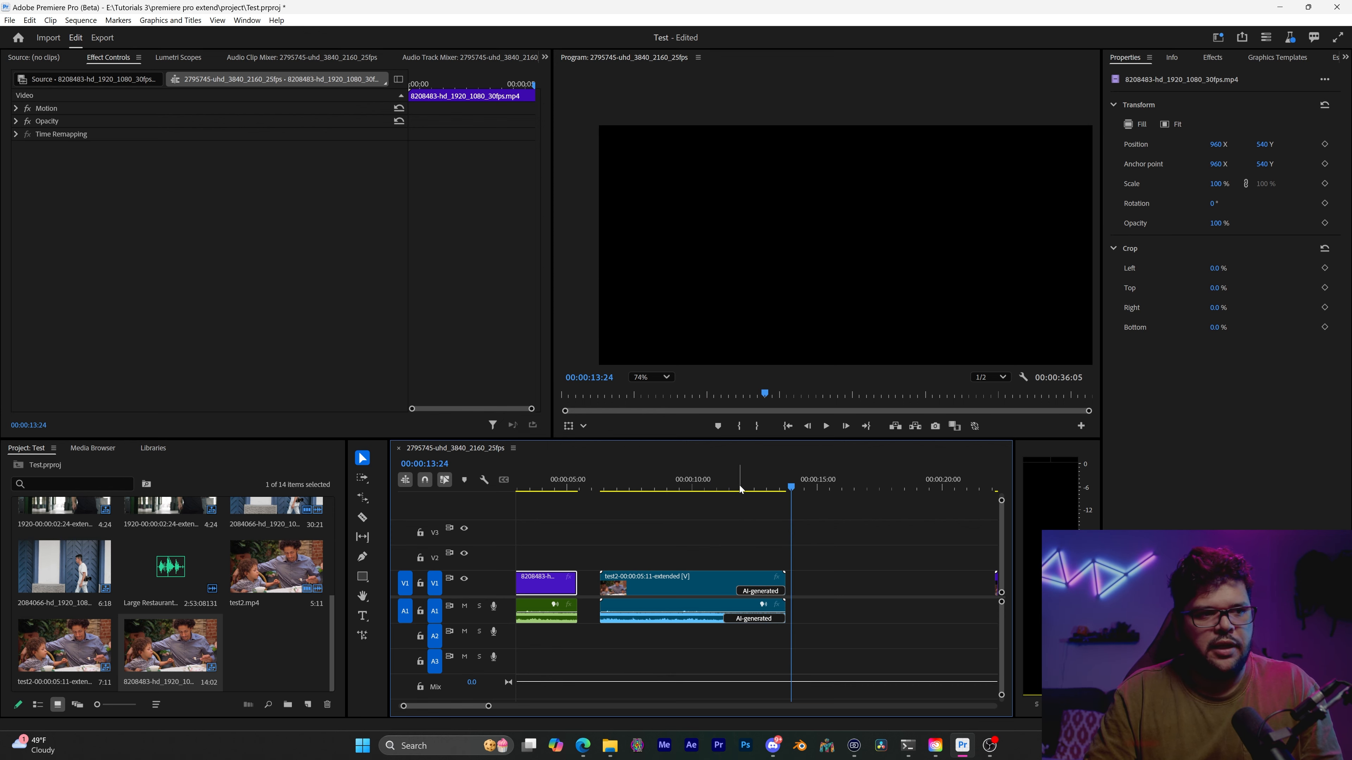
left_click_drag(740, 488, 707, 488)
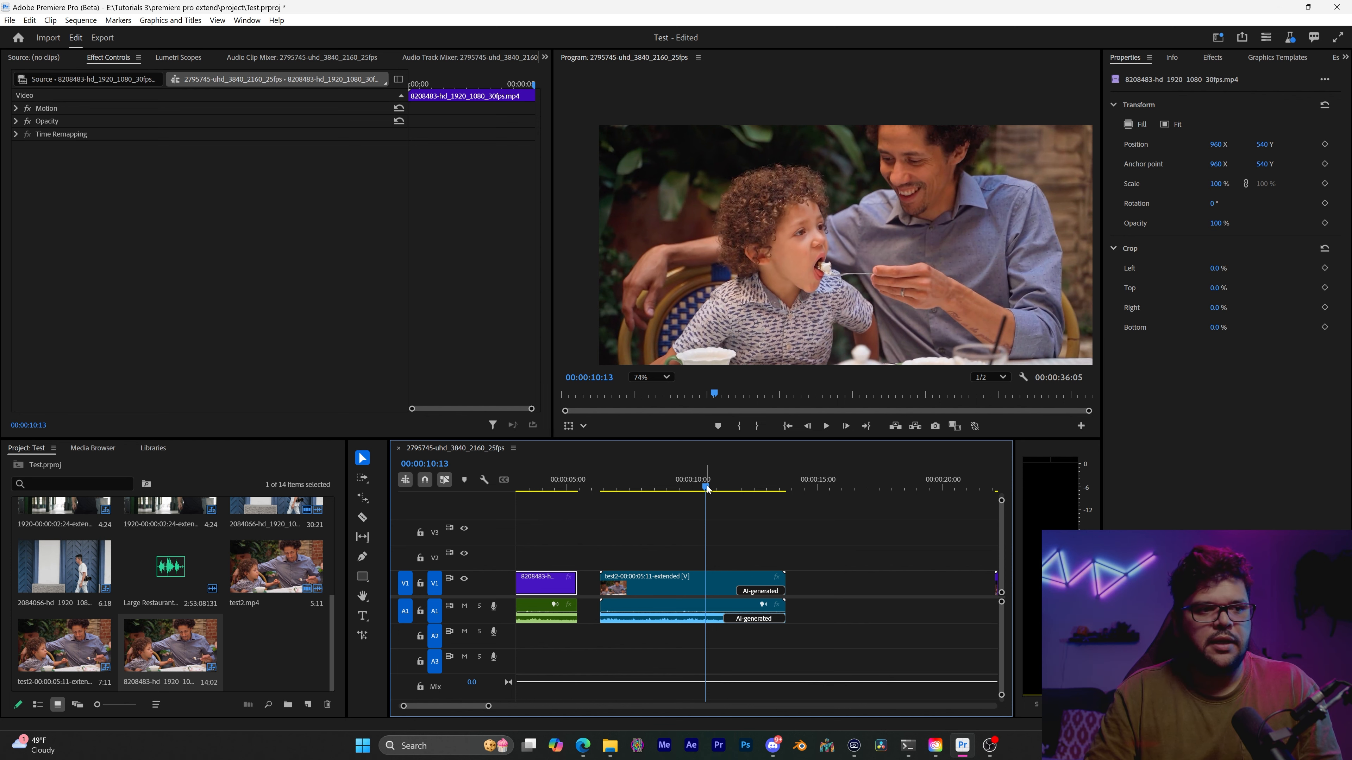
Regenerate the AI-generated audio section of the extended test2 clip on A1
scroll(724, 598, "up", 7)
scroll(724, 599, "down", 3)
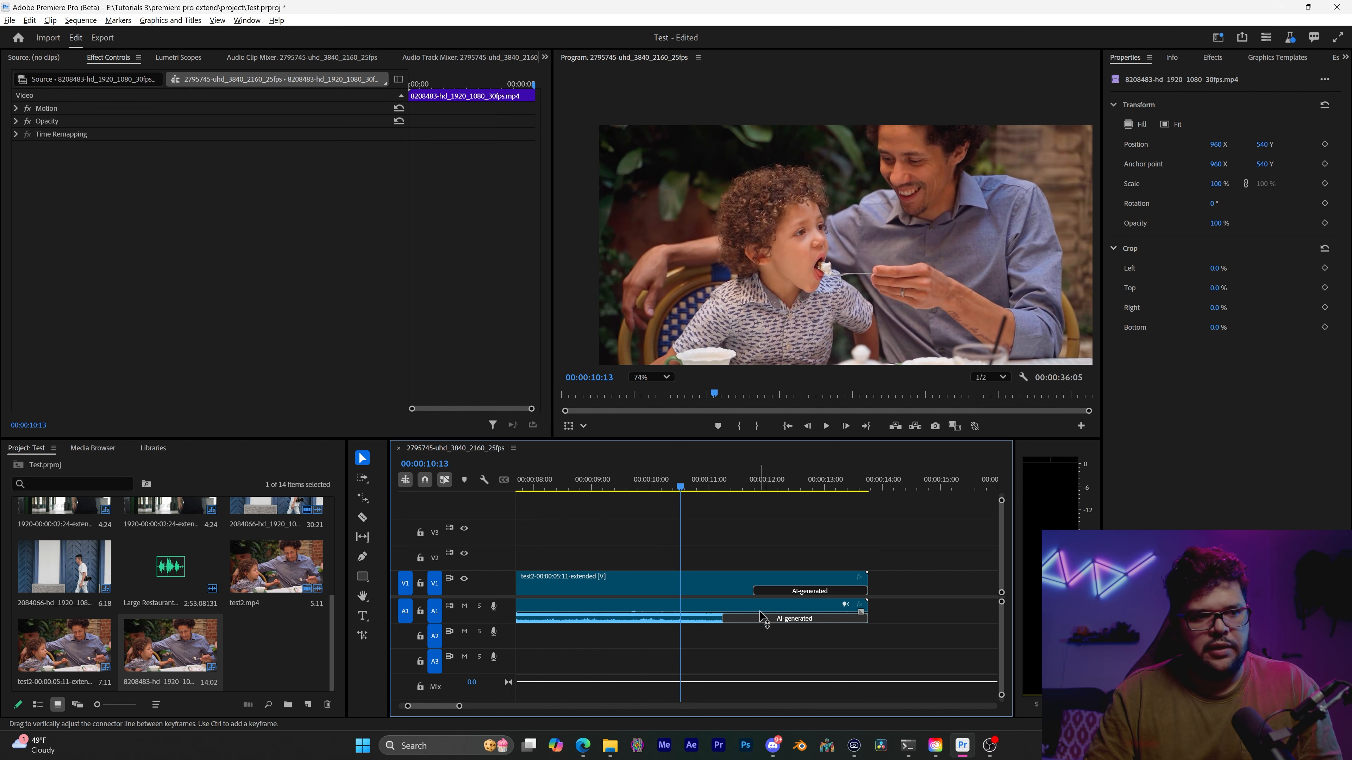
scroll(760, 613, "up", 1)
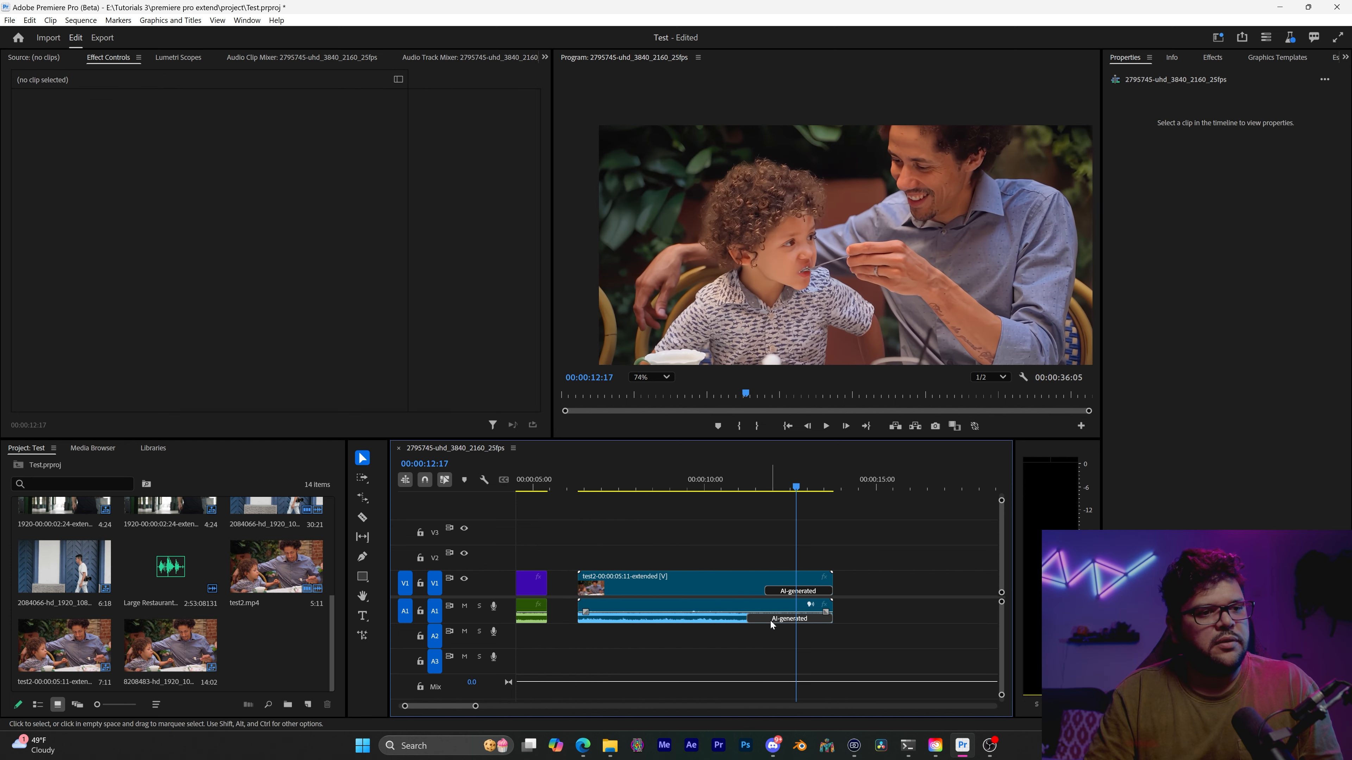
left_click(738, 618)
left_click(747, 626)
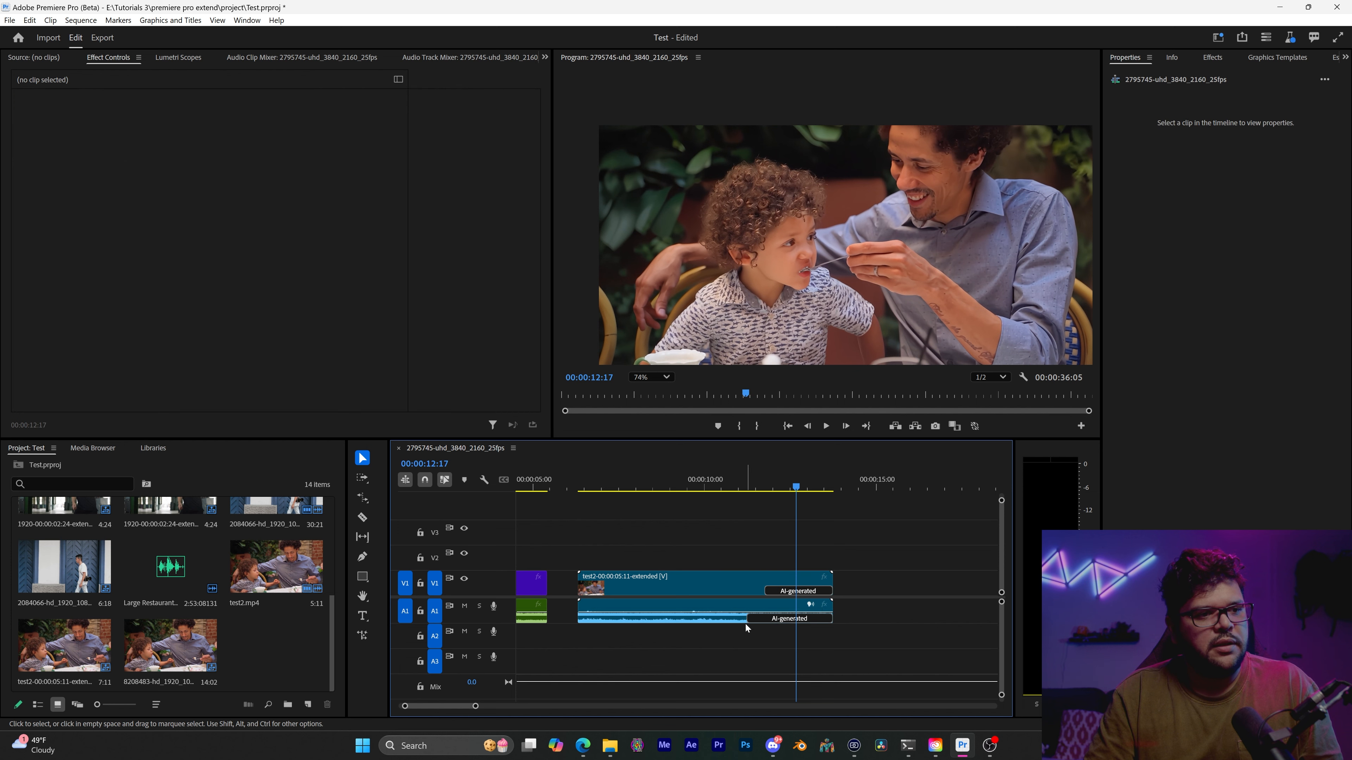
left_click(746, 623)
left_click(792, 619)
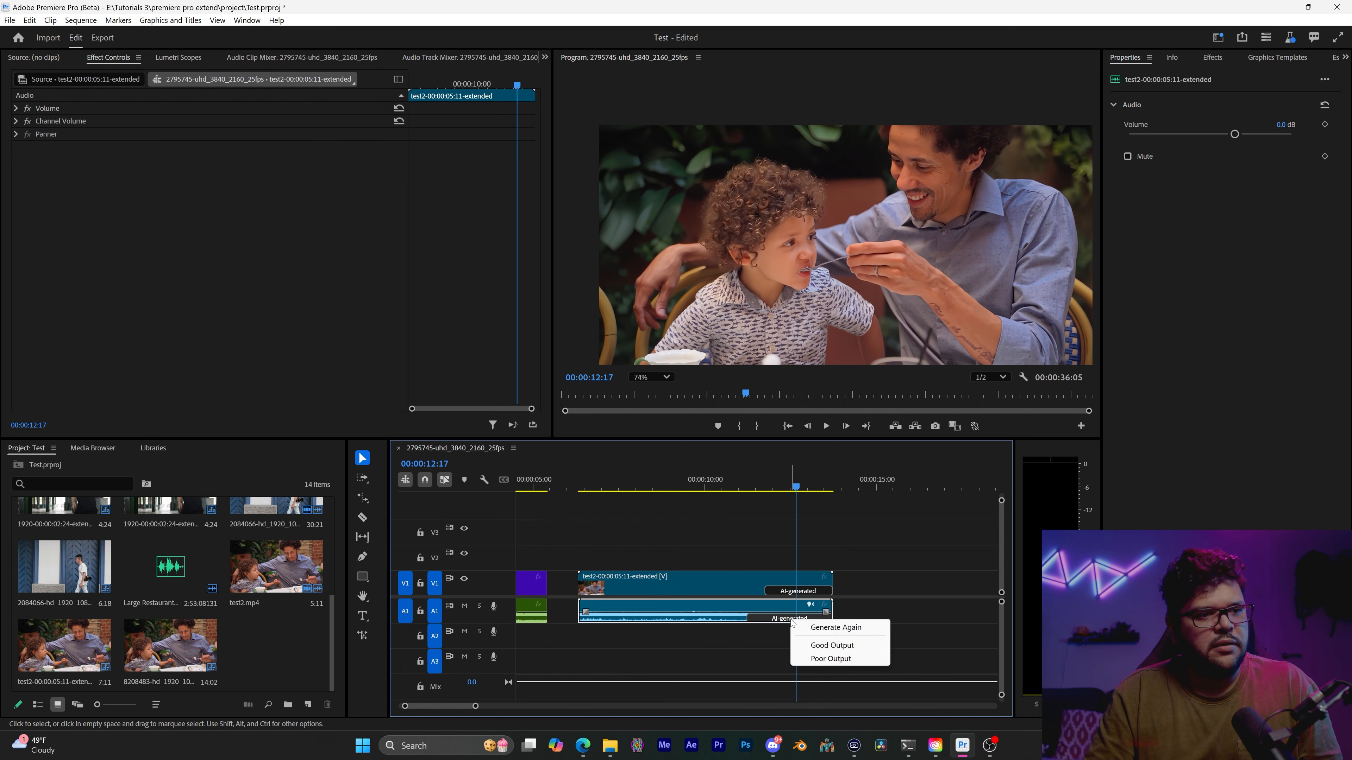
left_click(835, 629)
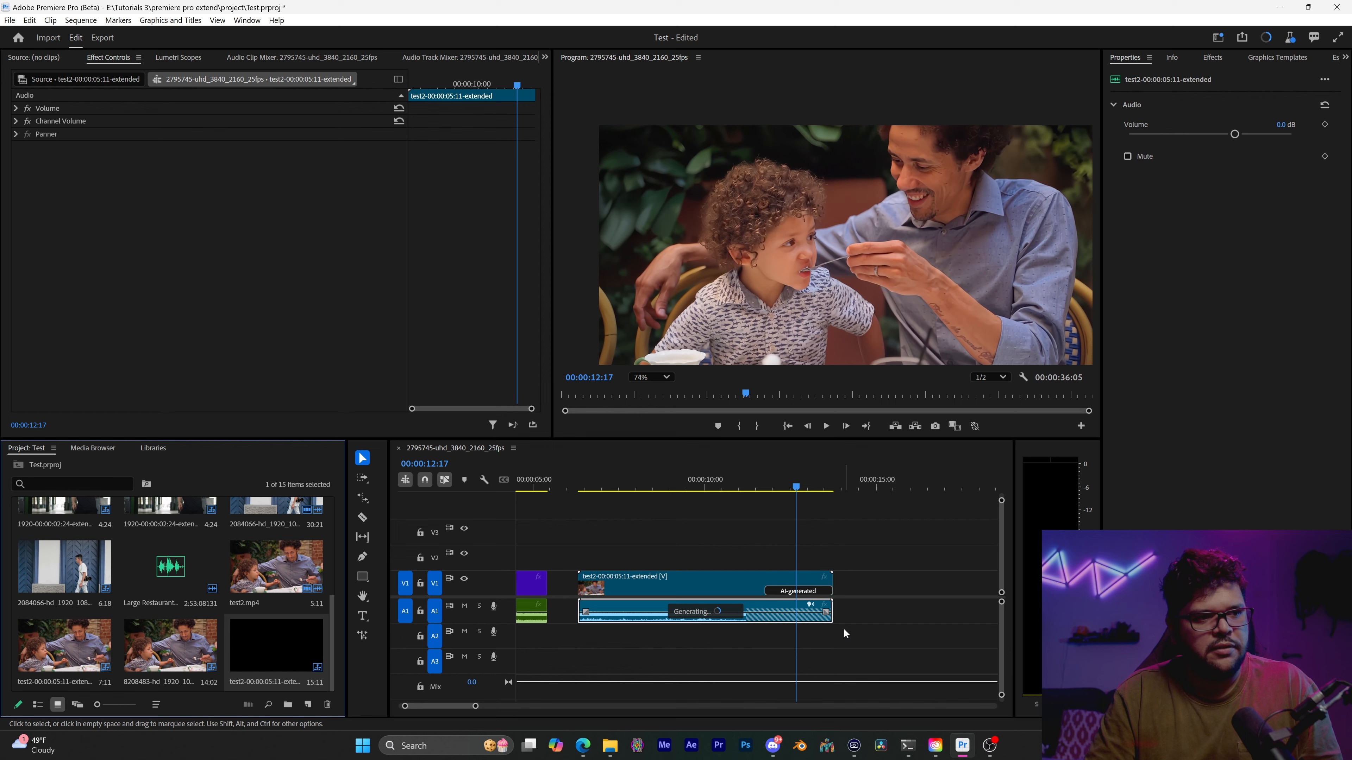
Listen to the regenerated audio extension by repeatedly playing from before and within the AI-generated section of the test2 clip
left_click(744, 489)
key("space")
left_click(744, 489)
key("space")
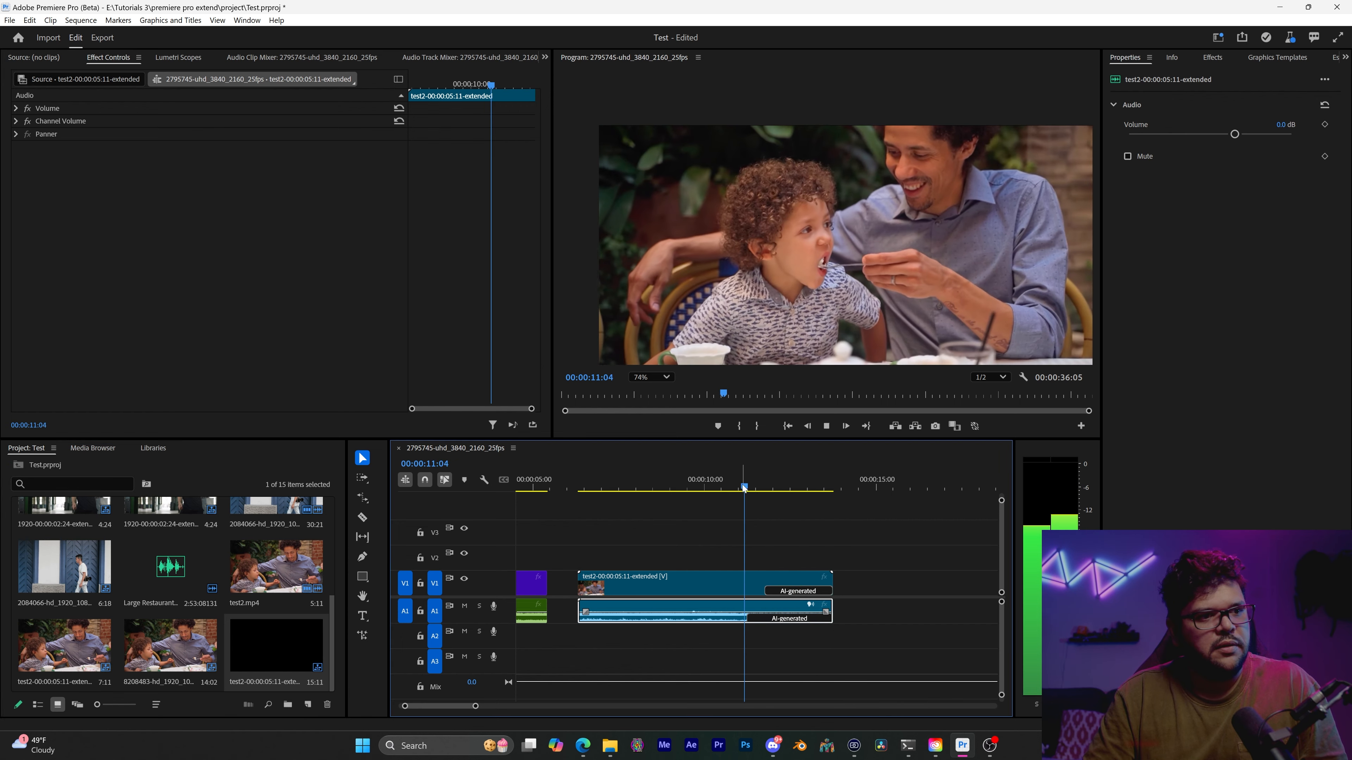
left_click(742, 489)
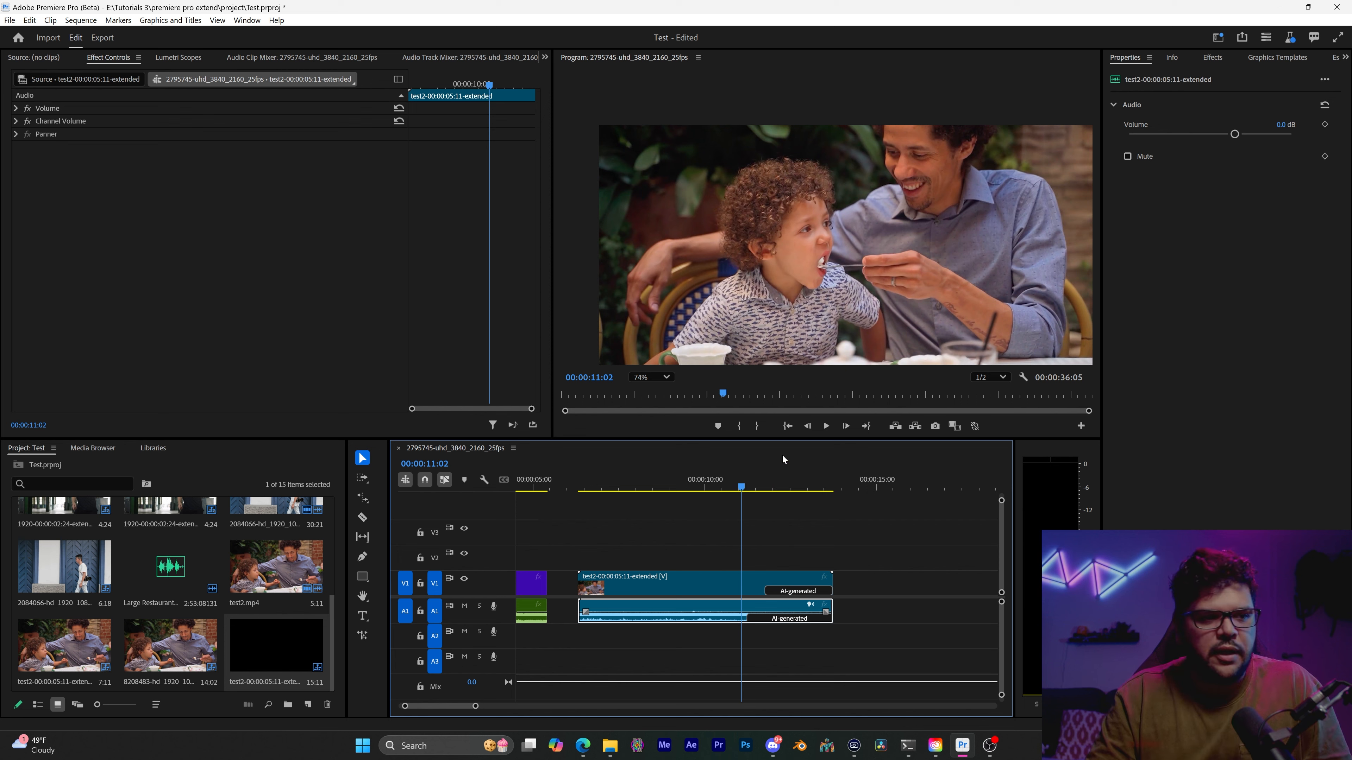
key("space")
left_click(711, 494)
key("space")
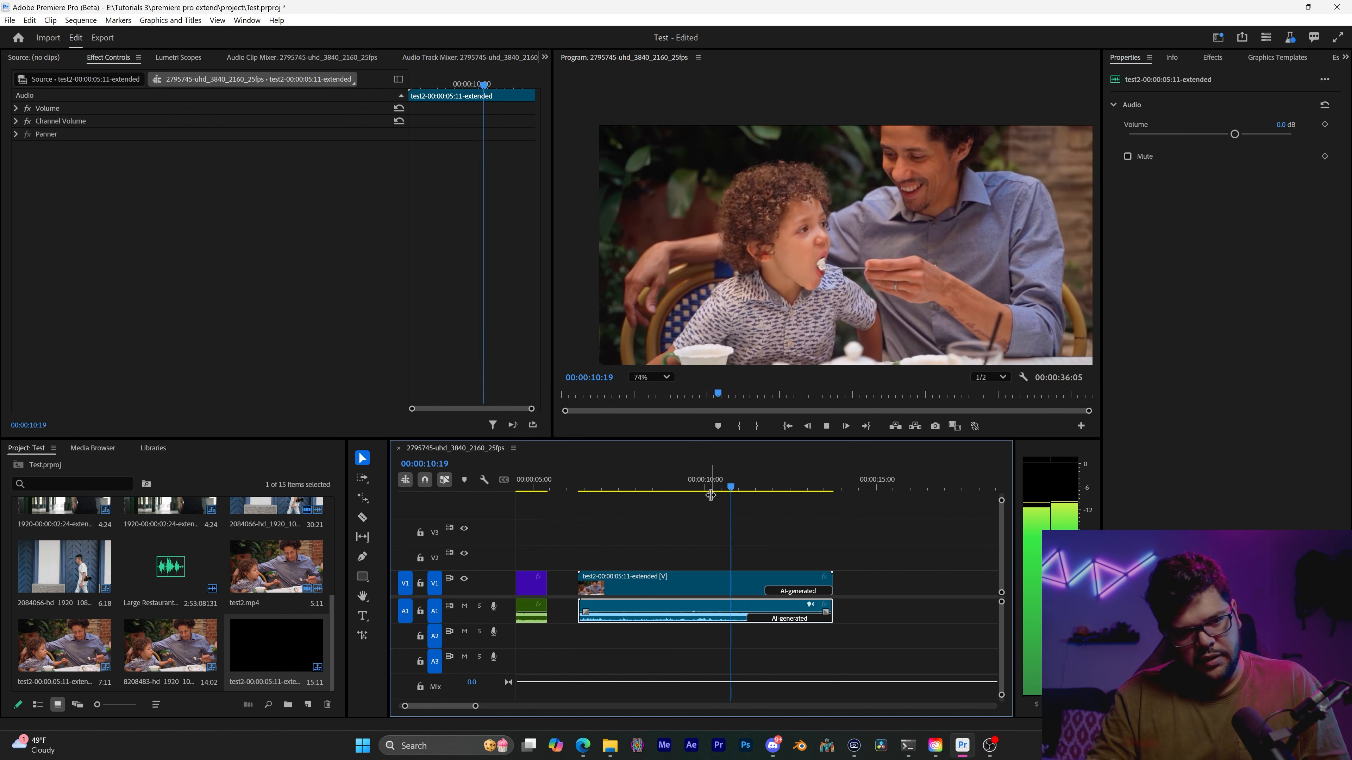
key("space")
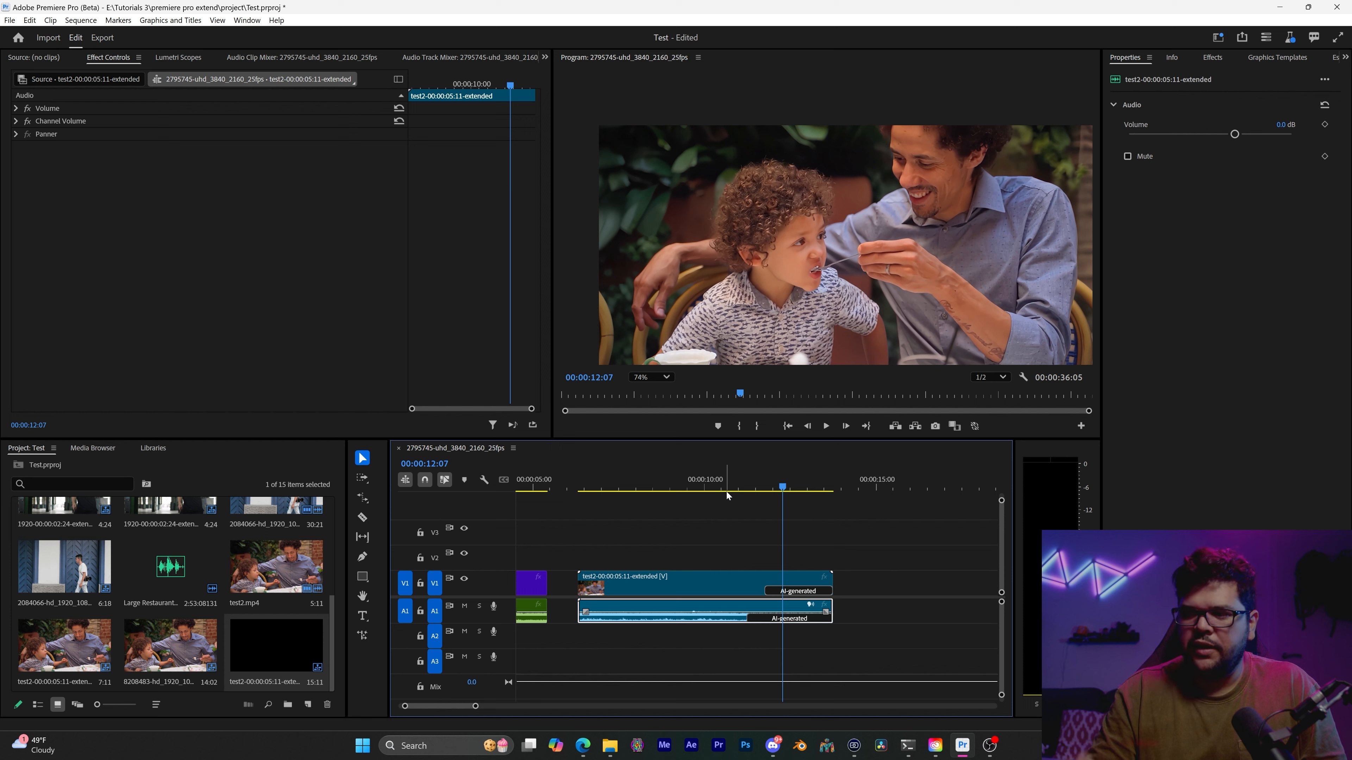
left_click(755, 485)
key("space")
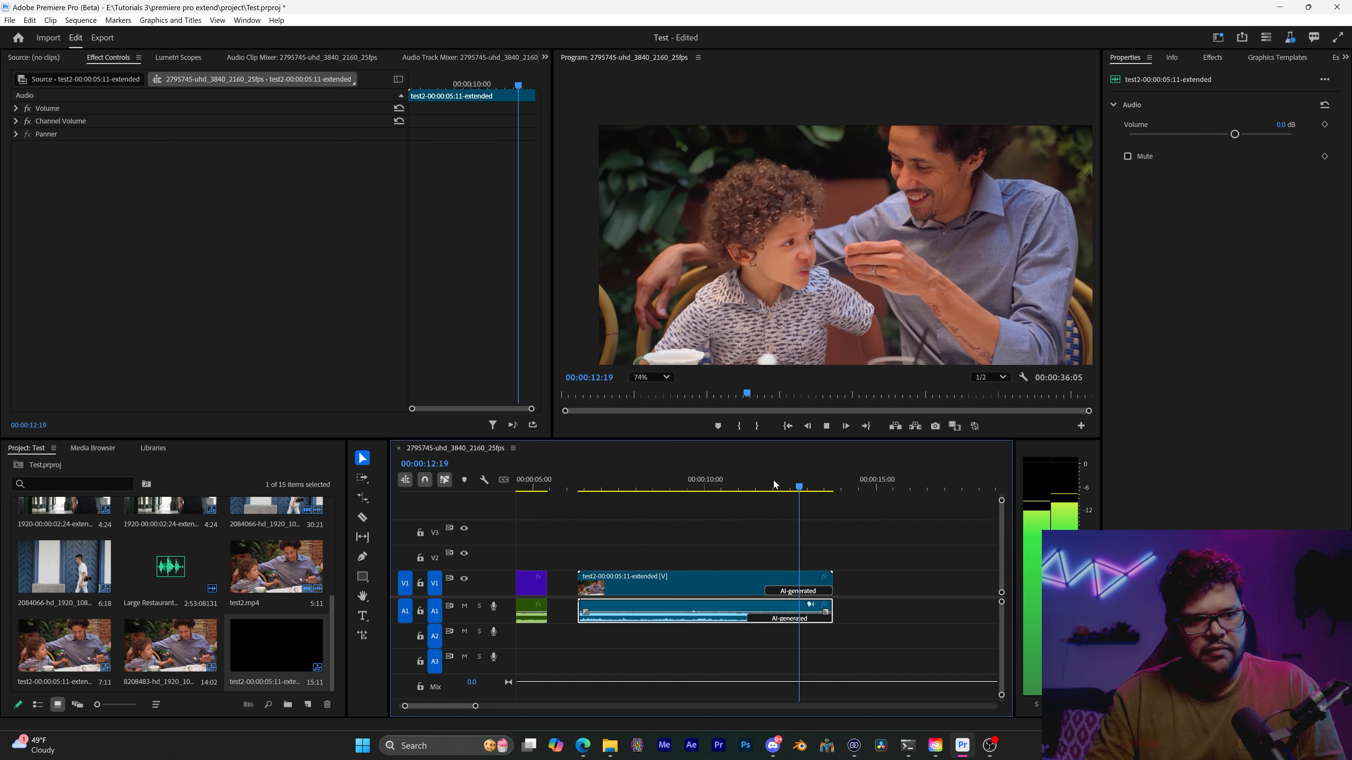
left_click(771, 485)
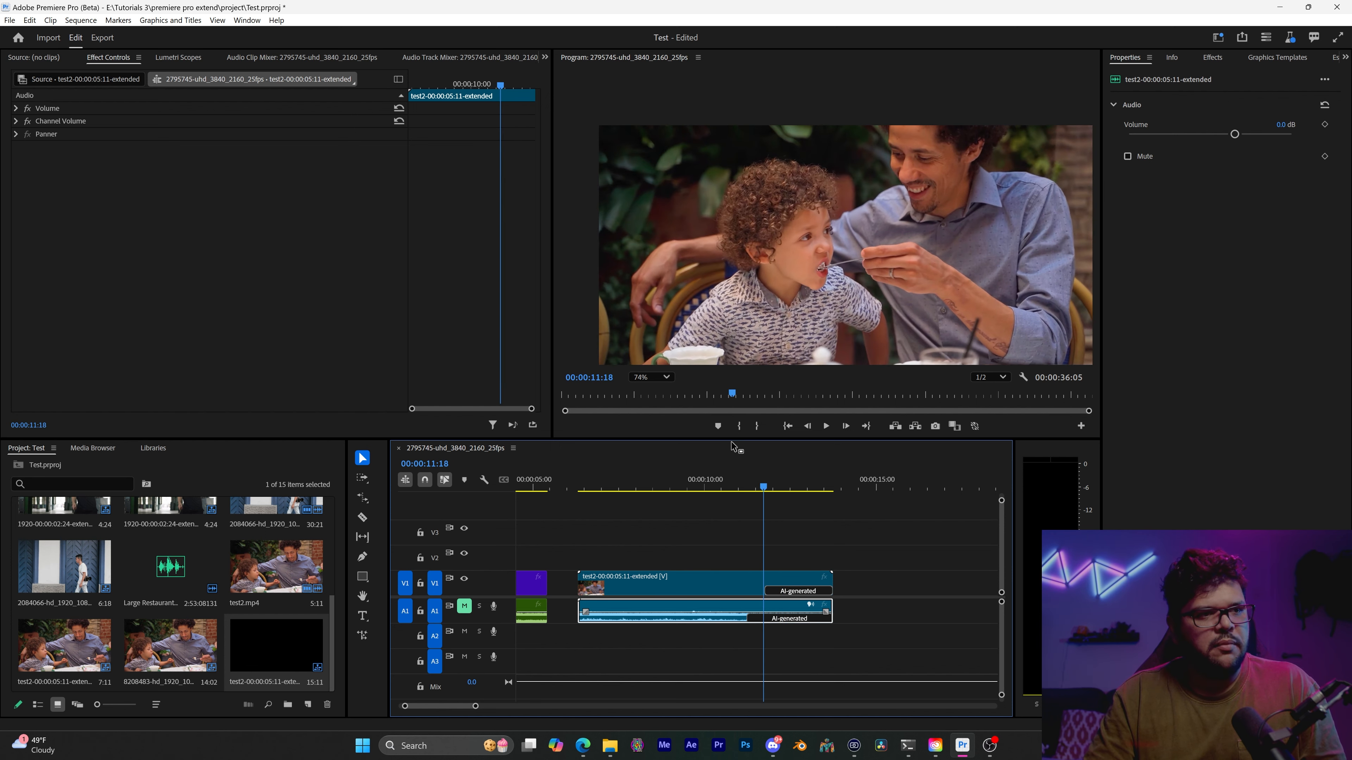
Inspect the test2 clip's generated video with A1 muted, playing it and magnifying the boy's face and the spoon
mouse_move(763, 480)
left_mouse_down()
mouse_move(809, 492)
mouse_move(751, 493)
left_mouse_up()
key("space")
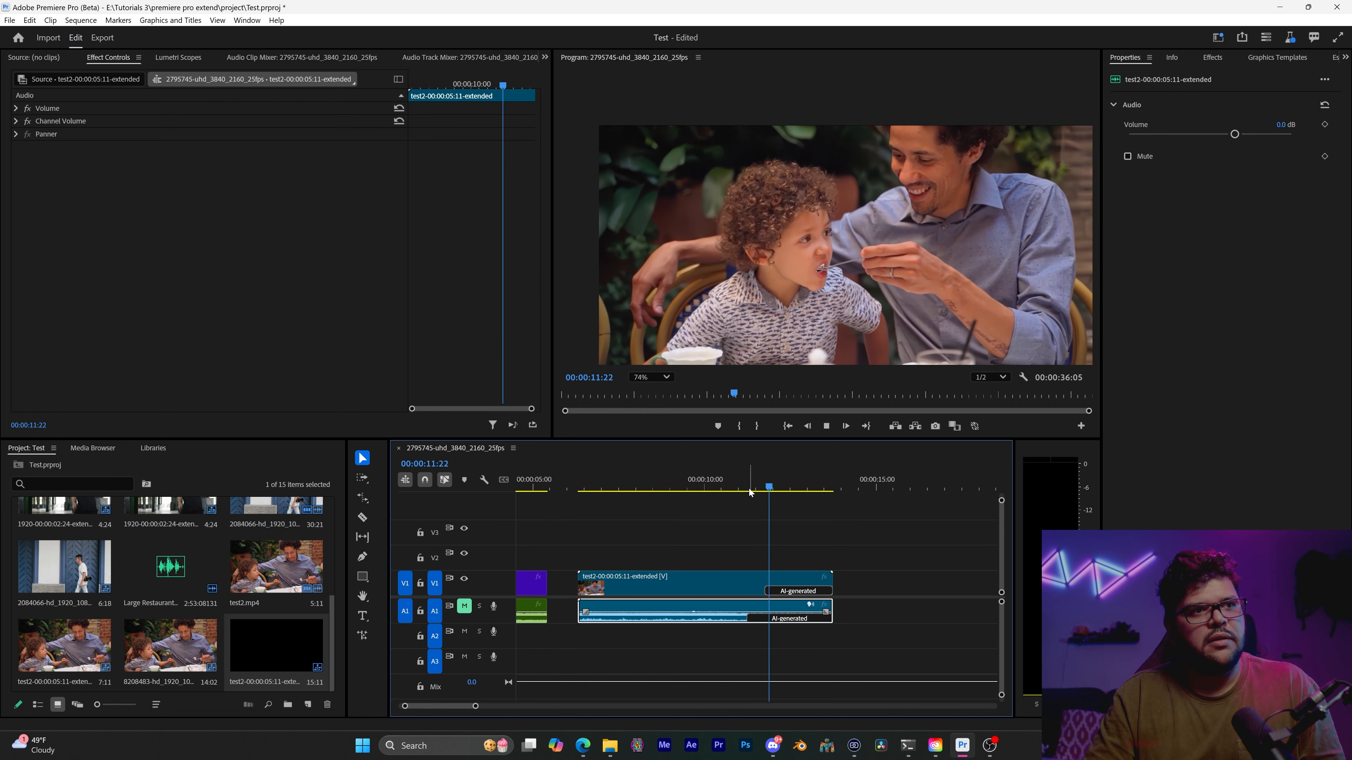
scroll(807, 214, "up", 6)
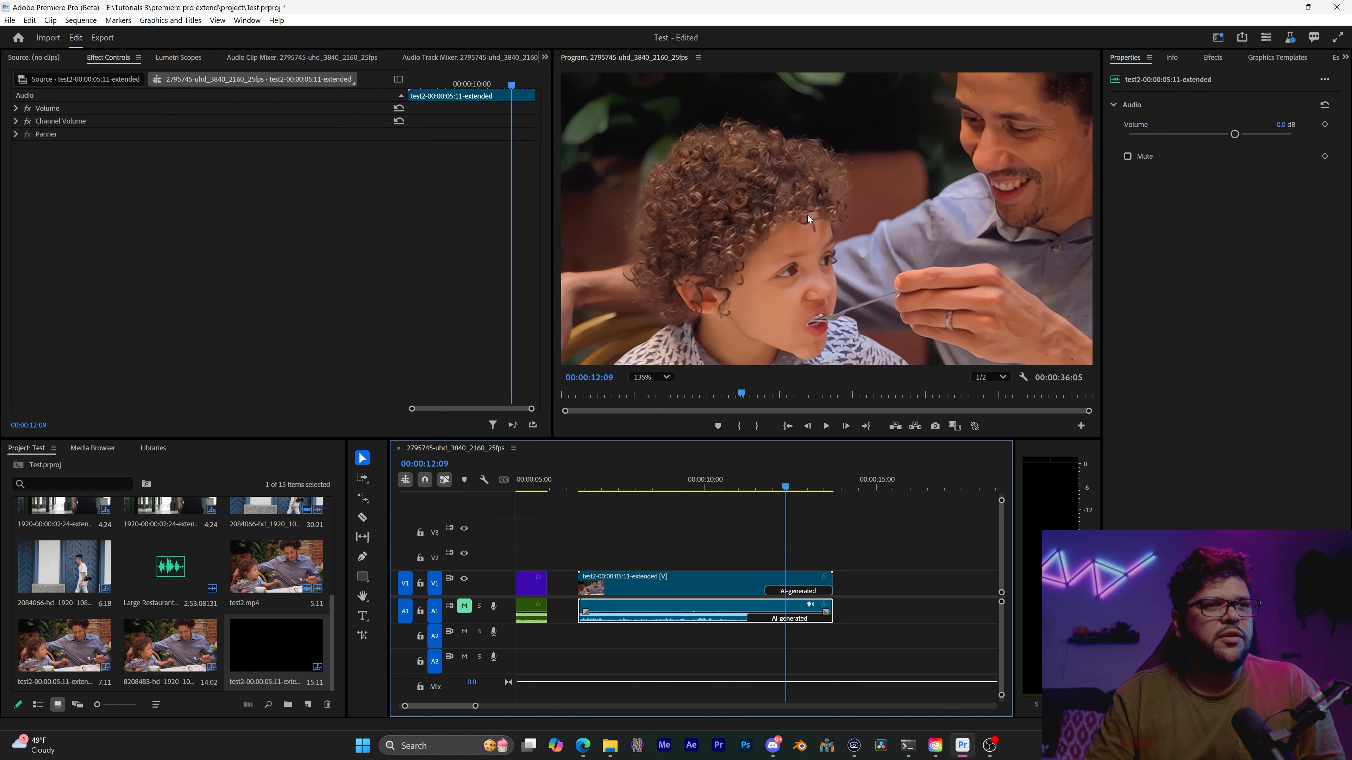
scroll(807, 215, "down", 1)
left_click_drag(808, 225, 795, 144)
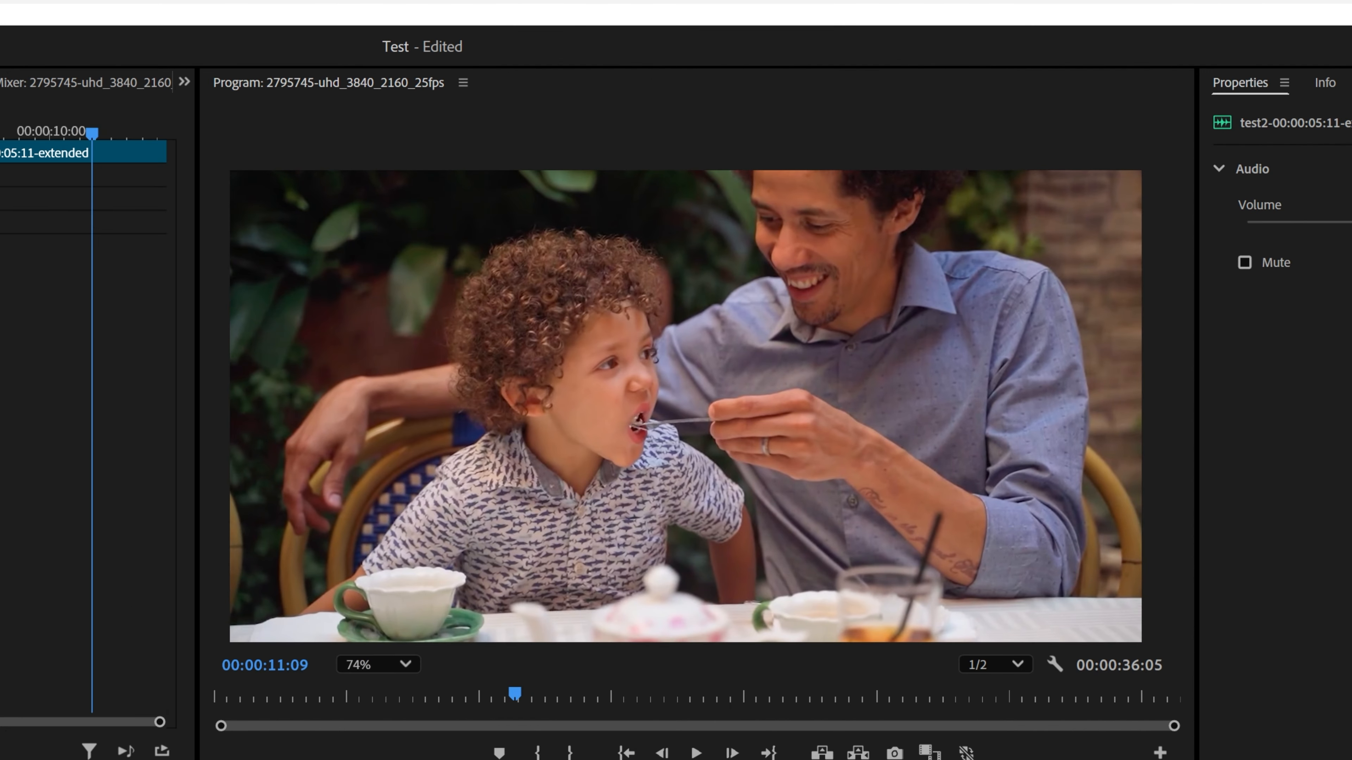
key("space")
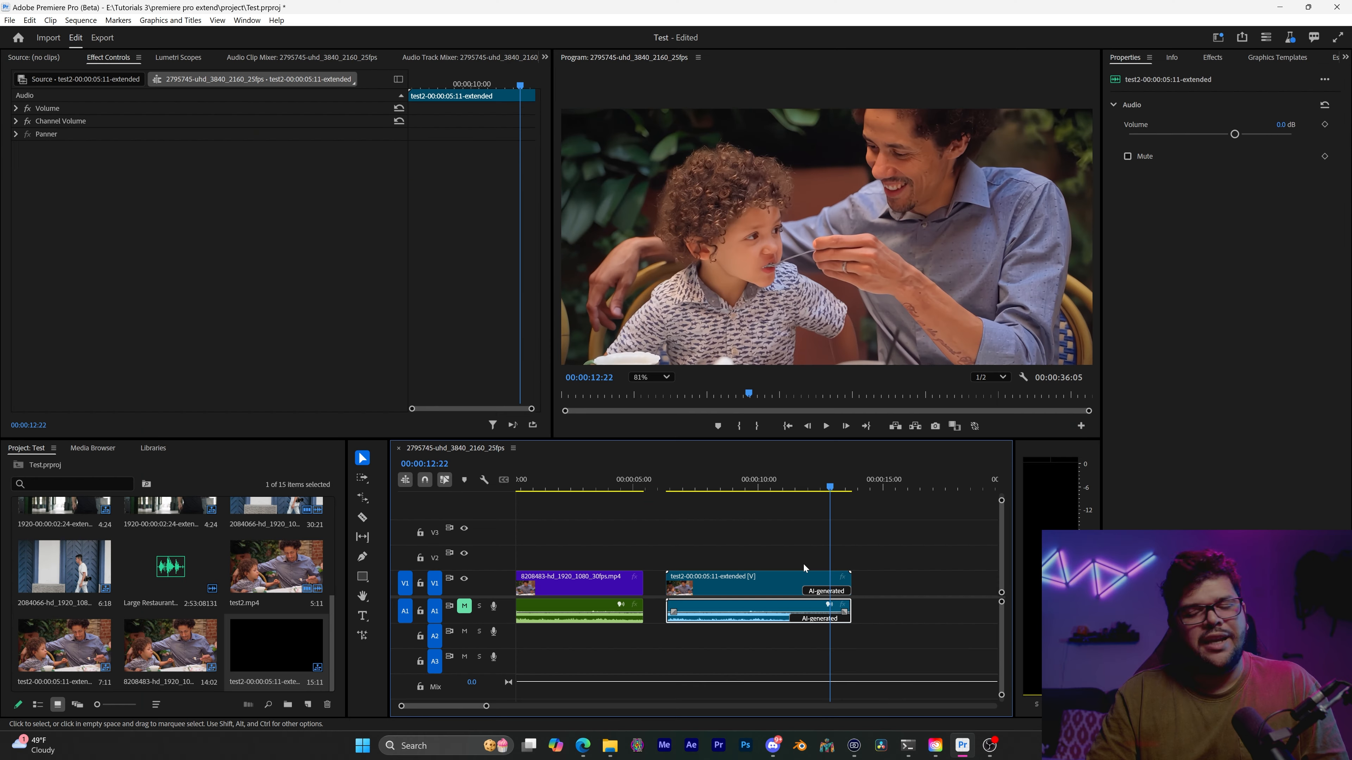
scroll(845, 588, "up", 5)
scroll(852, 604, "down", 3)
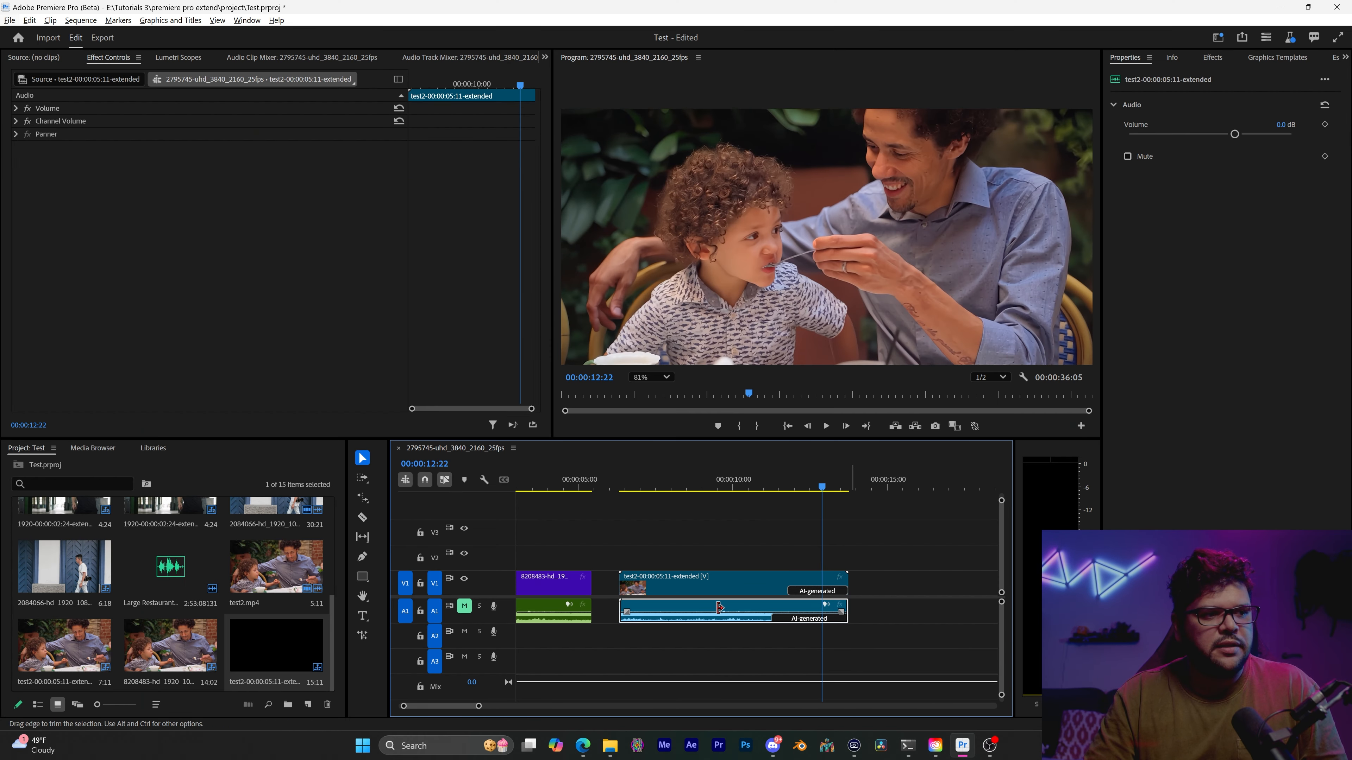
scroll(713, 602, "down", 4)
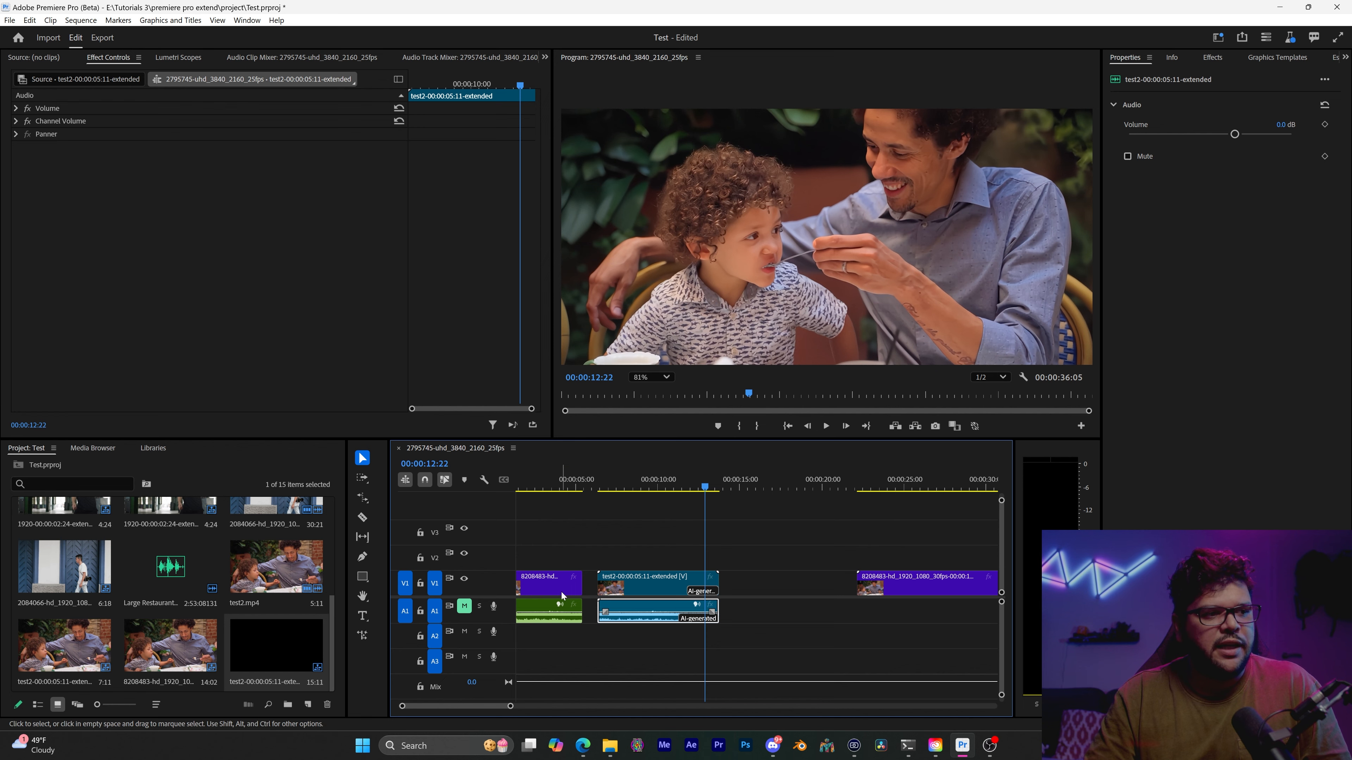
Place the extended 2084066 walking-man clip on V3, followed directly by a copy of 8208483-hd_1920_1080_30fps.mp4
left_click_drag(561, 591, 516, 588)
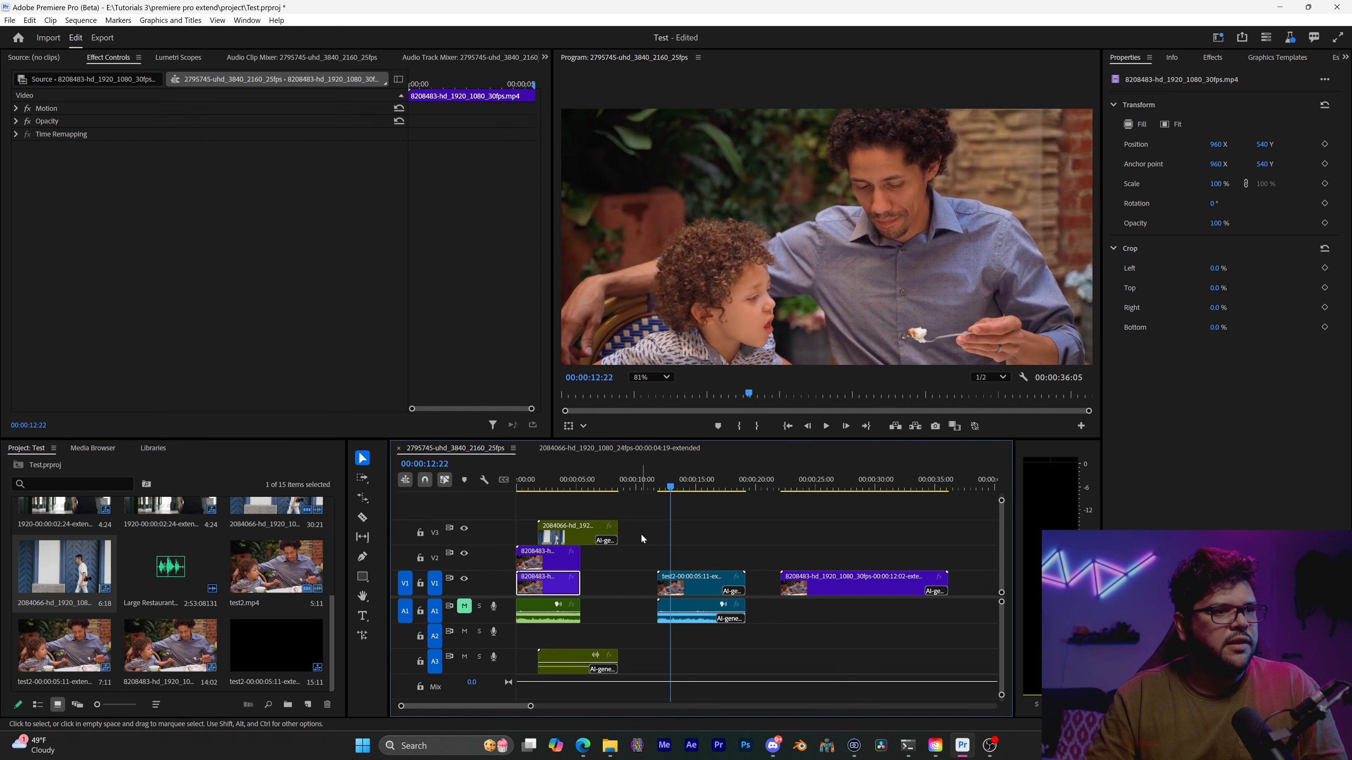
left_click(613, 522)
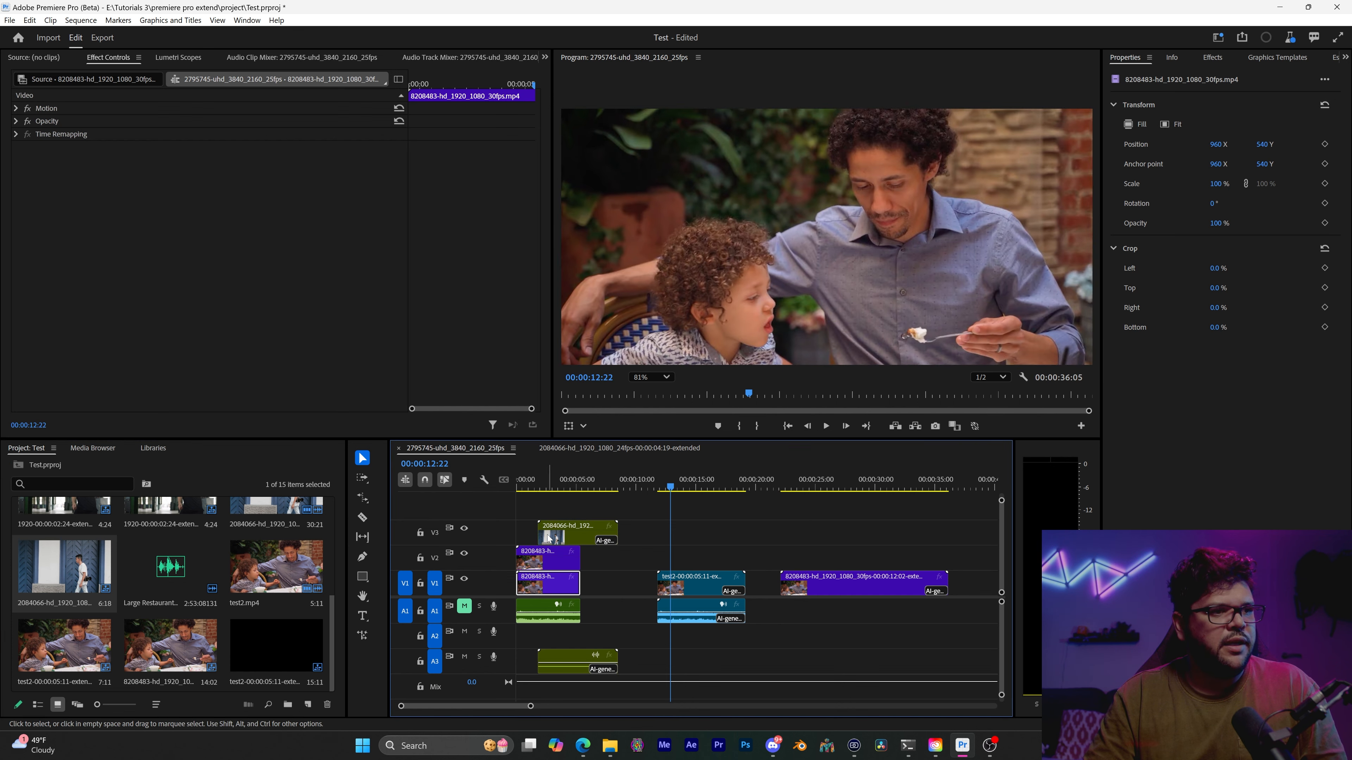
left_click_drag(539, 536, 641, 534)
scroll(626, 555, "up", 8)
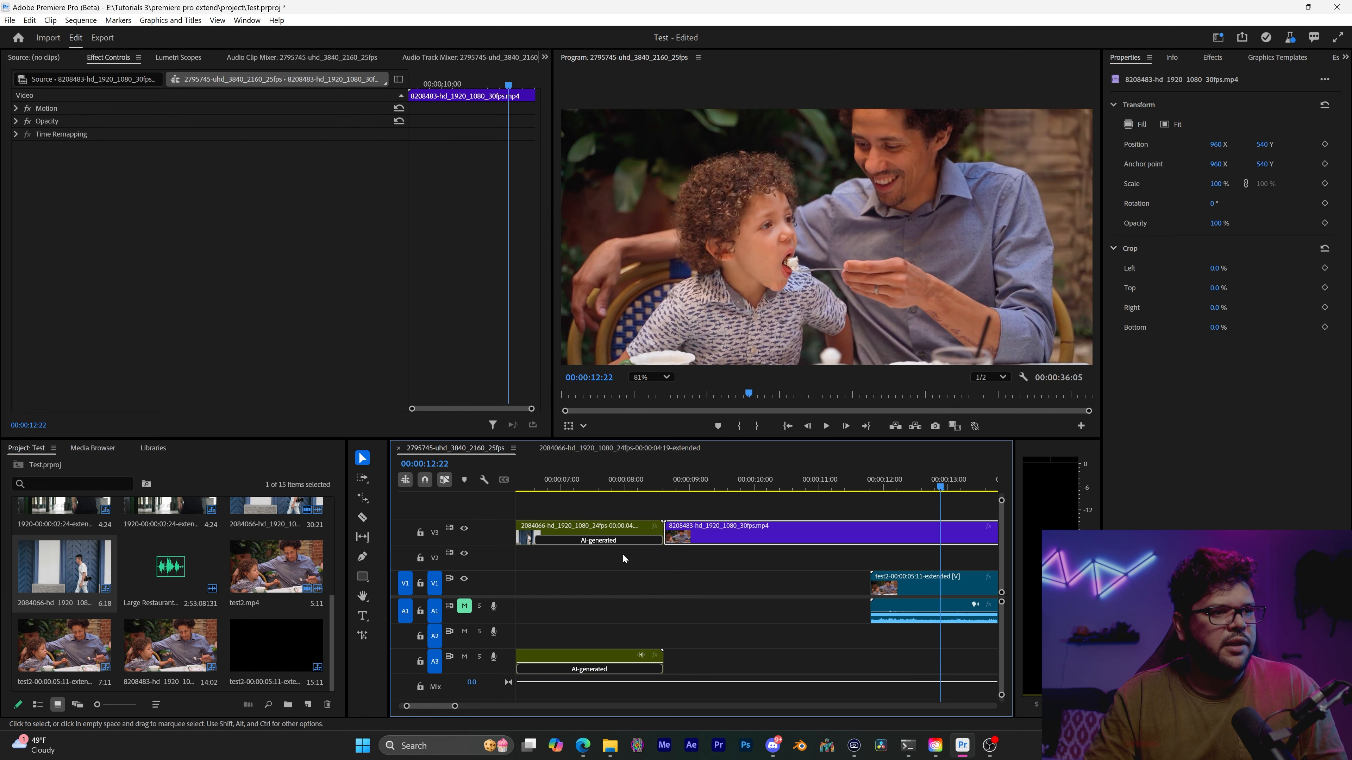
Try to apply the default transition at the cut between the walking-man clip and the 8208483 clip on V3
left_click(653, 529)
left_click(697, 528, "shift")
key("shift+d")
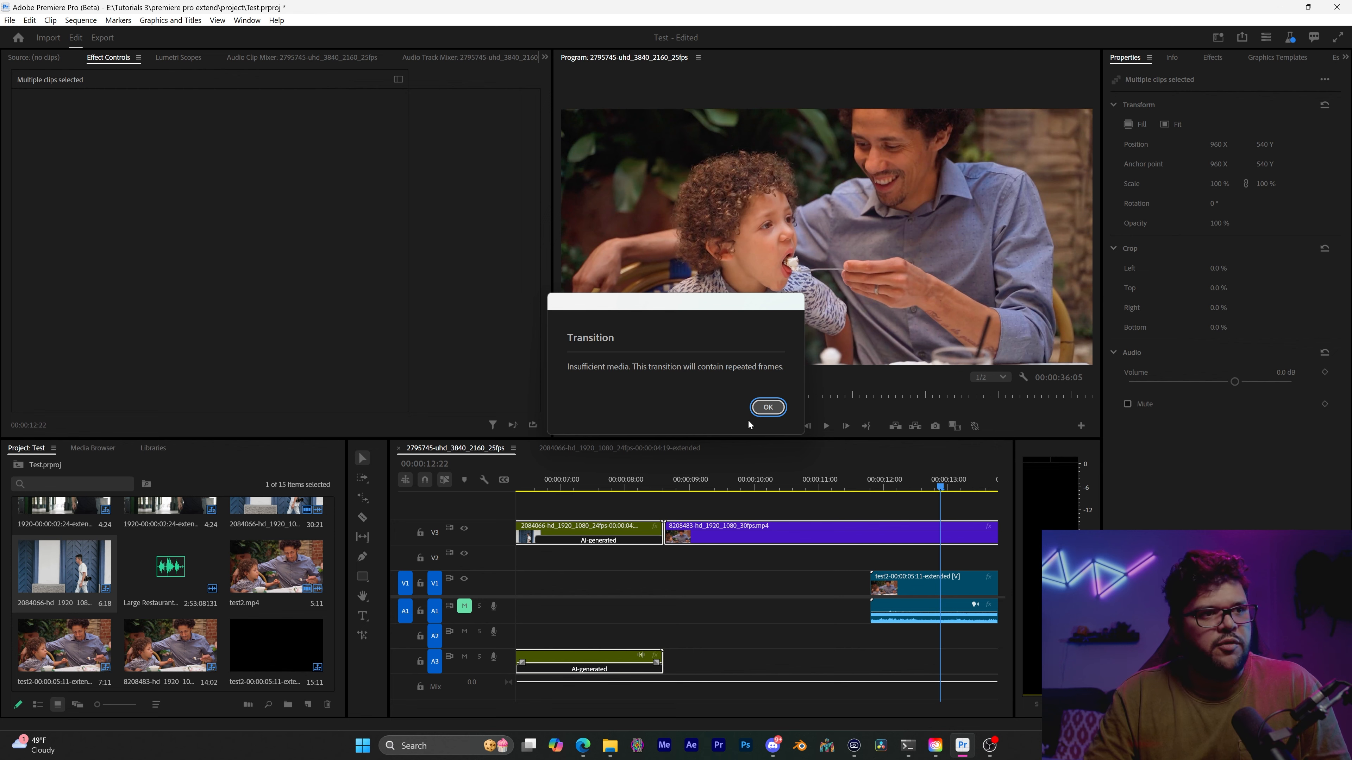
left_click(767, 408)
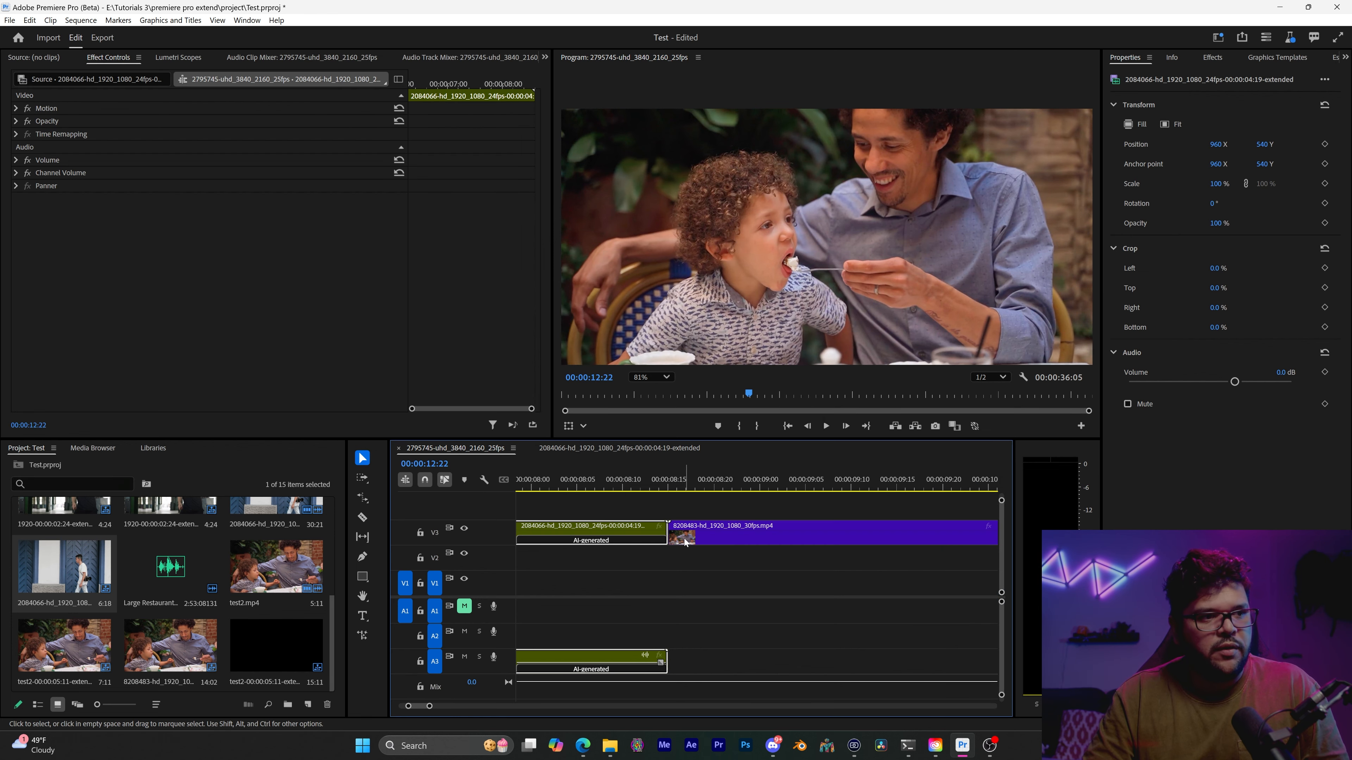
Trim the walking-man clip's end on V3 to about 00:00:07:08, and lengthen the 8208483 clip's start by about 2 seconds with Generative Extend
left_click_drag(684, 539, 748, 539)
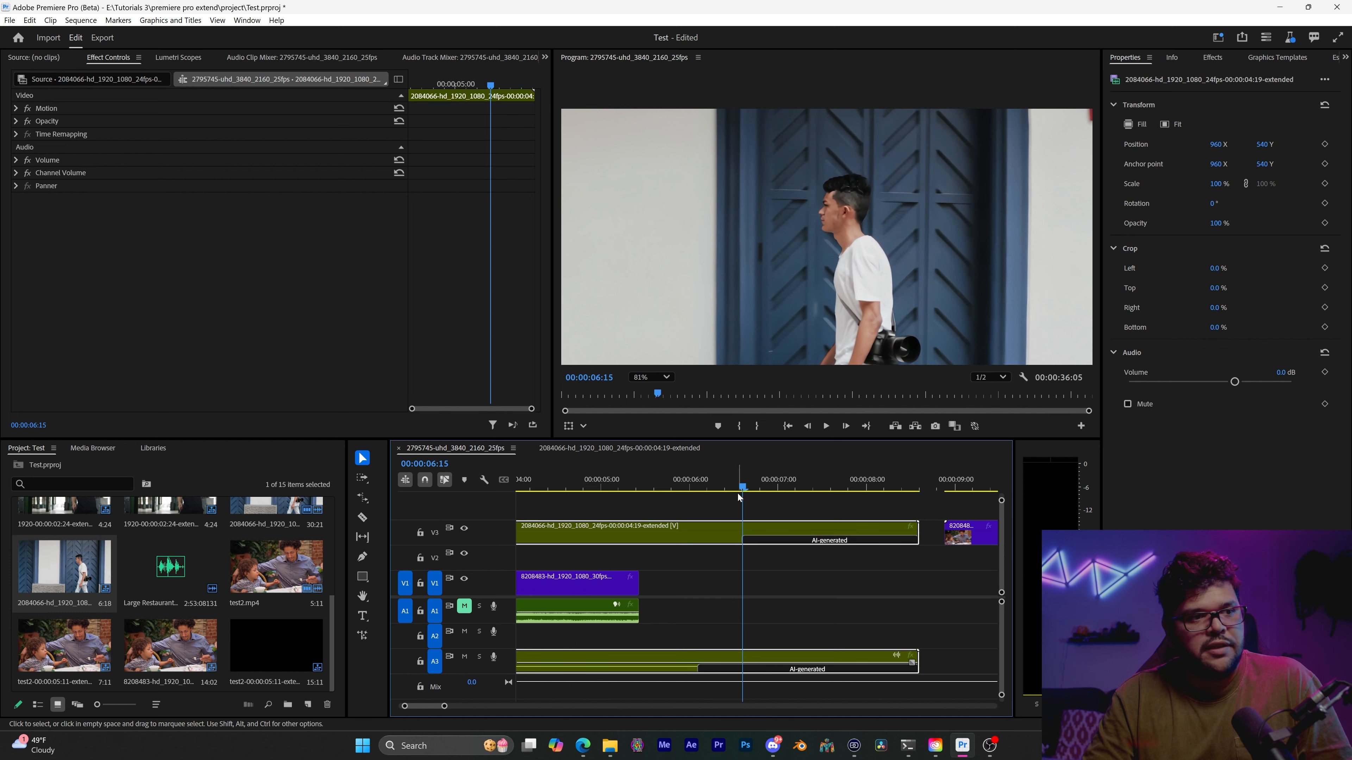
left_click_drag(915, 538, 805, 541)
left_click_drag(962, 537, 849, 532)
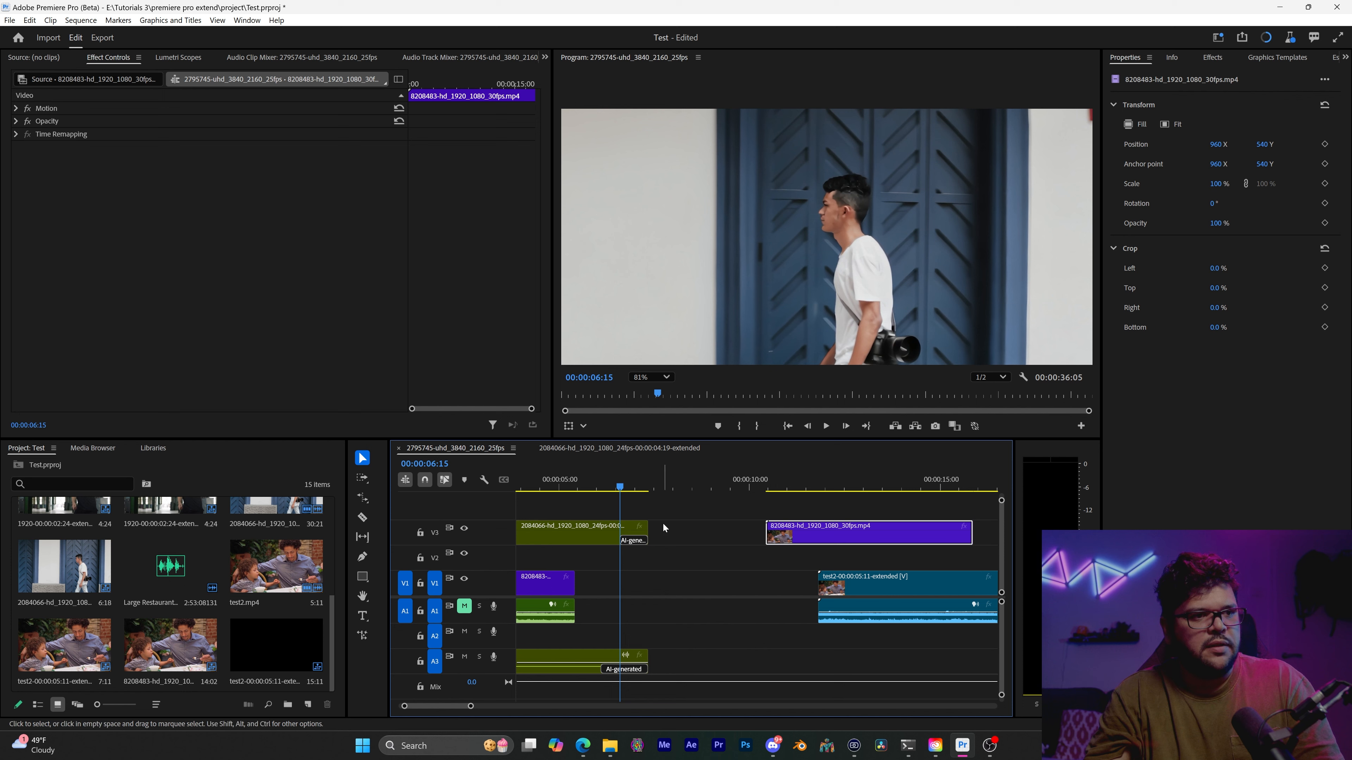
left_click_drag(766, 533, 691, 535)
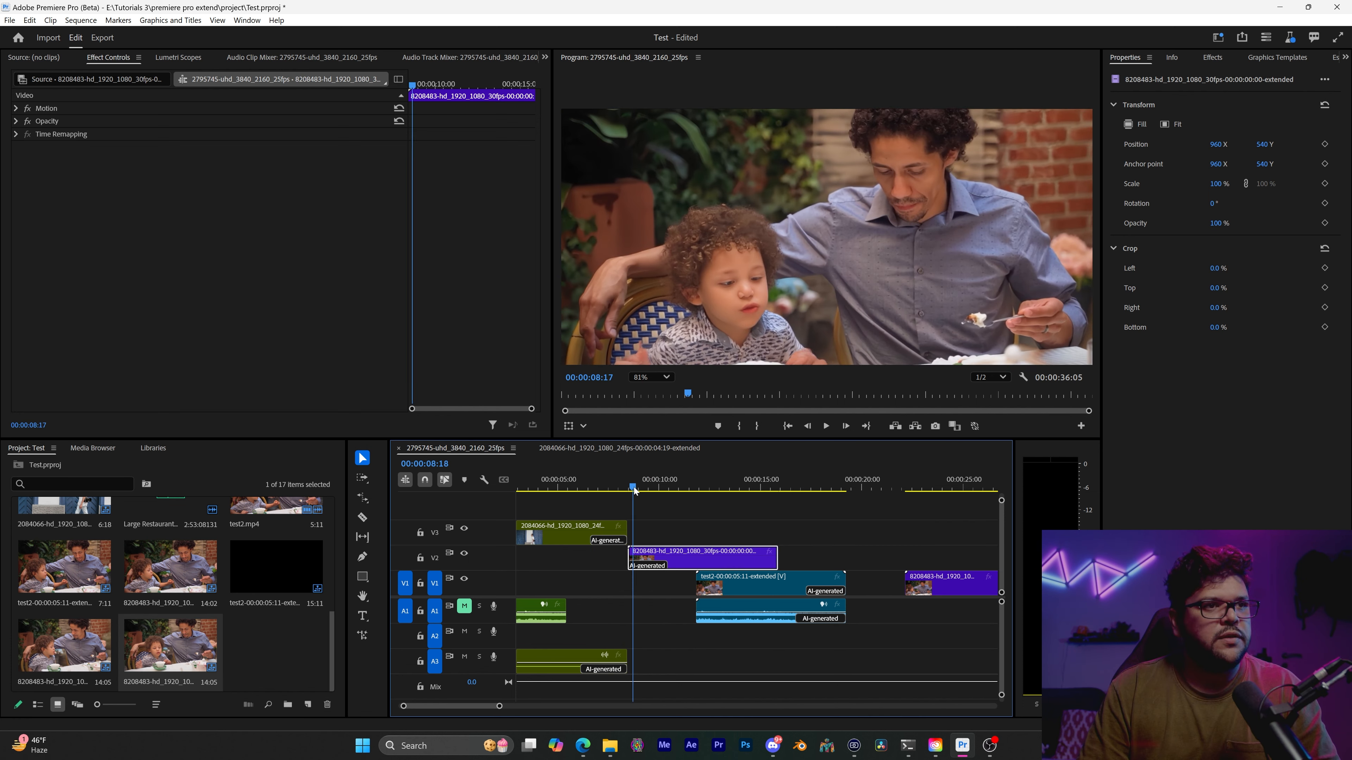
Move the extended 8208483 clip from V2 to V3, directly after the walking-man clip
left_click_drag(634, 489, 669, 500)
scroll(642, 563, "up", 5)
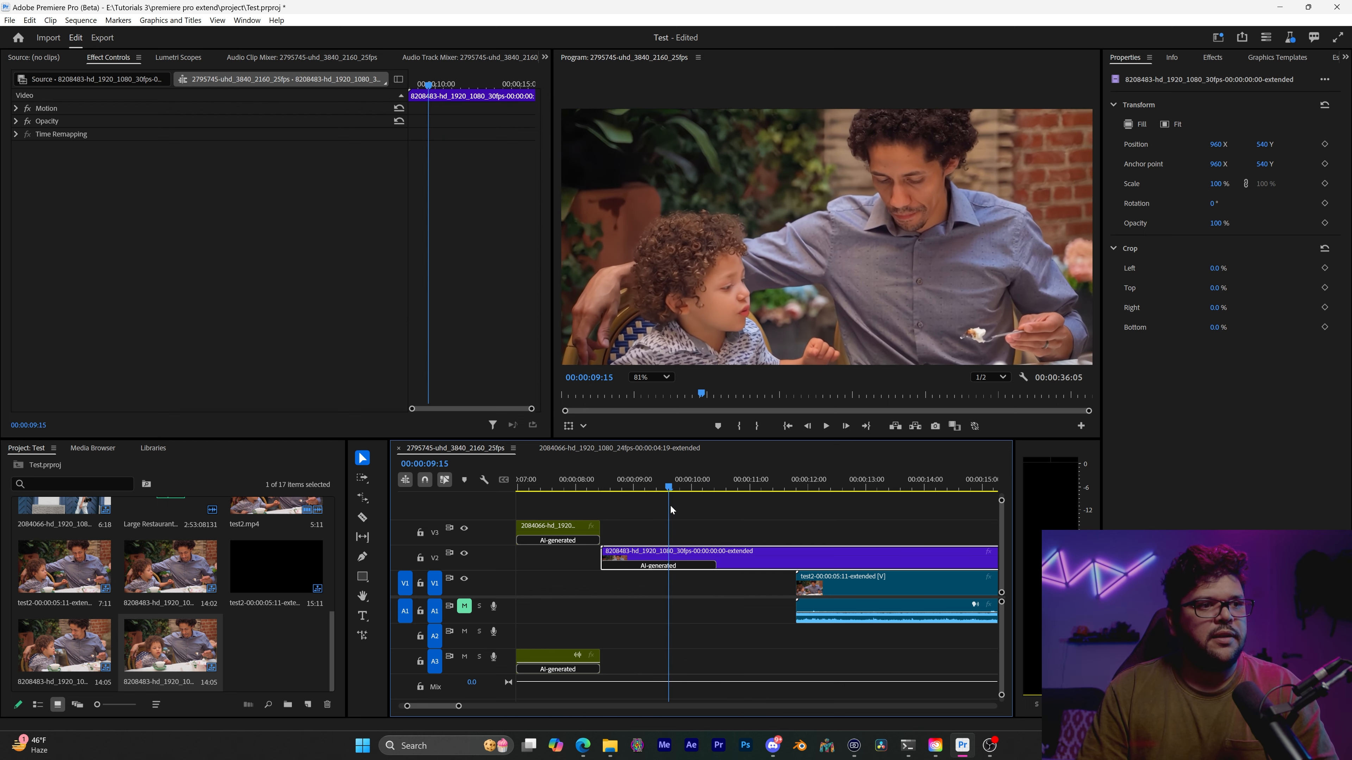
scroll(603, 548, "up", 2)
scroll(603, 549, "up", 1)
left_click_drag(676, 561, 663, 531)
Apply the default Cross Dissolve to the walking-man and 8208483 clips on V3, and play across their cut
left_click(606, 532)
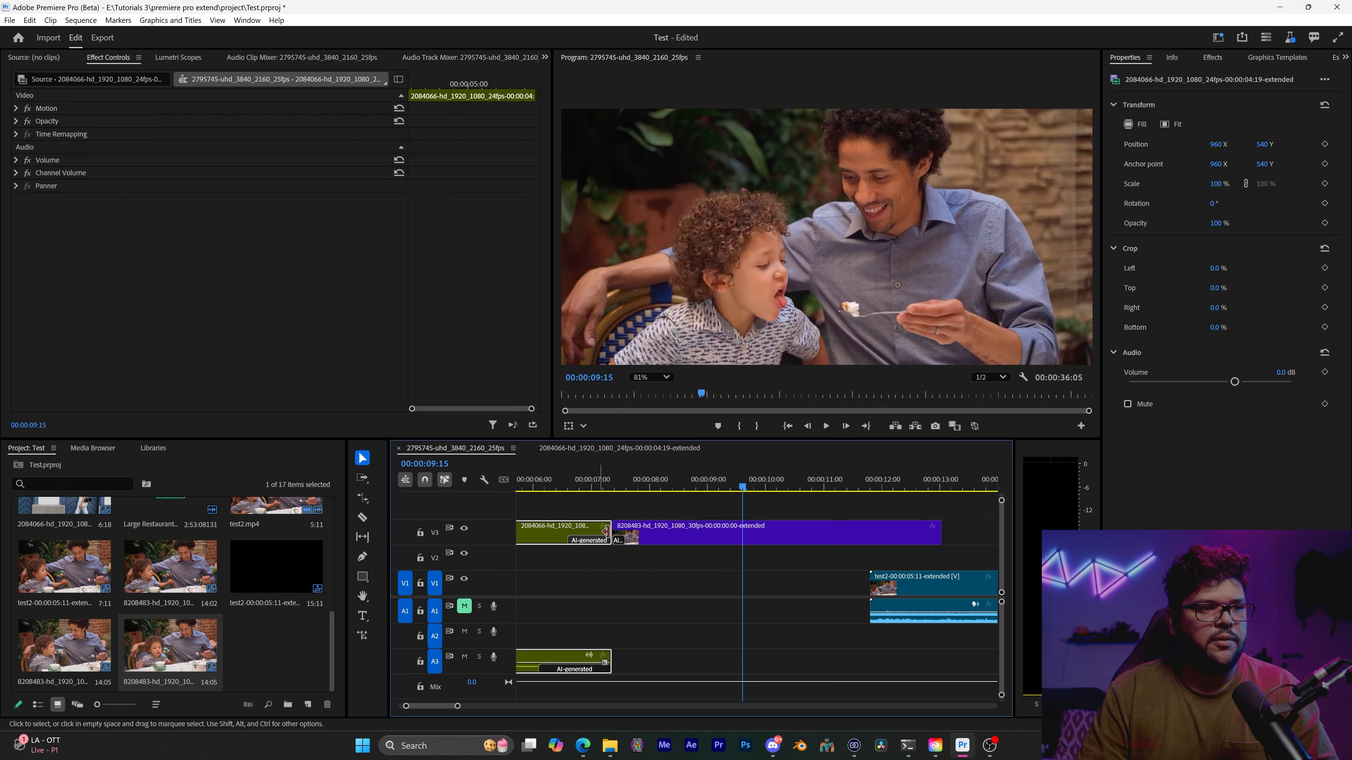
left_click(649, 535, "shift")
key("shift+d")
scroll(670, 543, "up", 2)
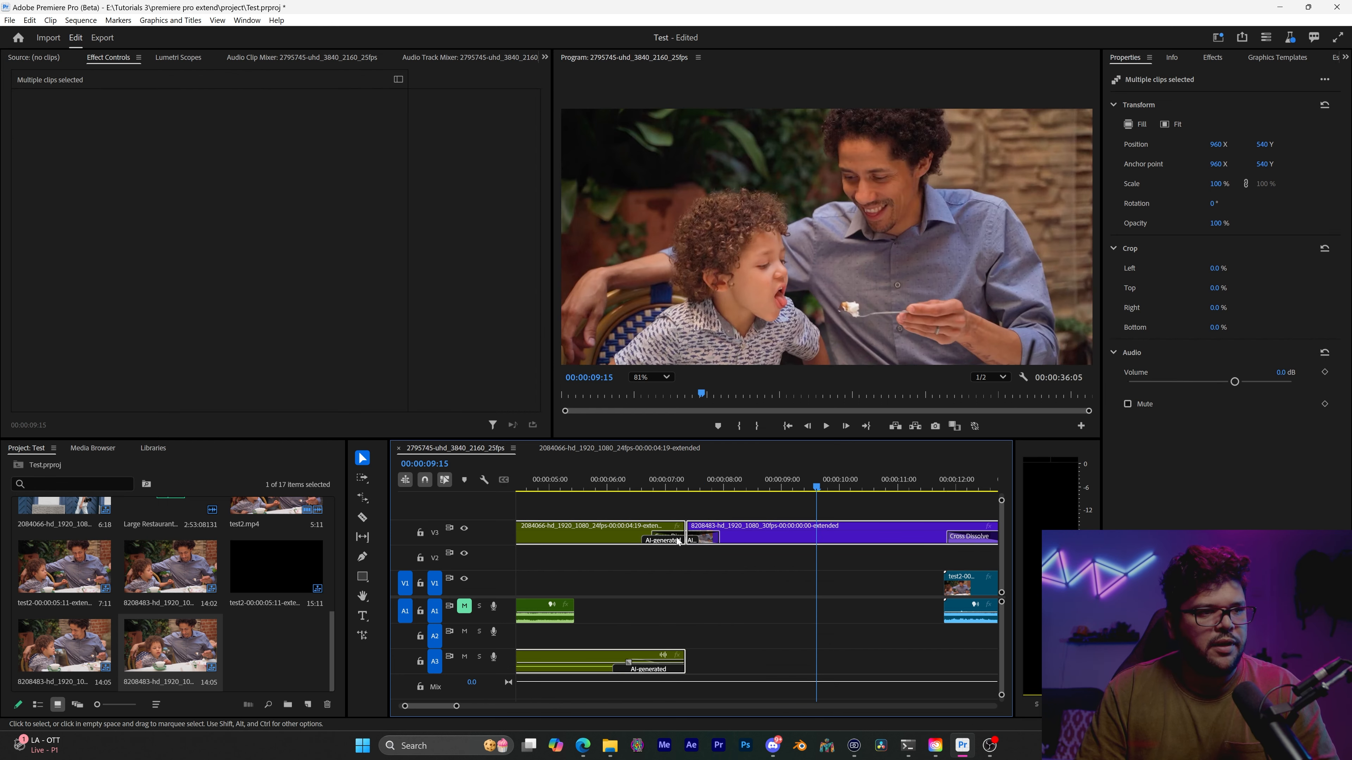
left_click(669, 481)
left_click(638, 481)
key("space")
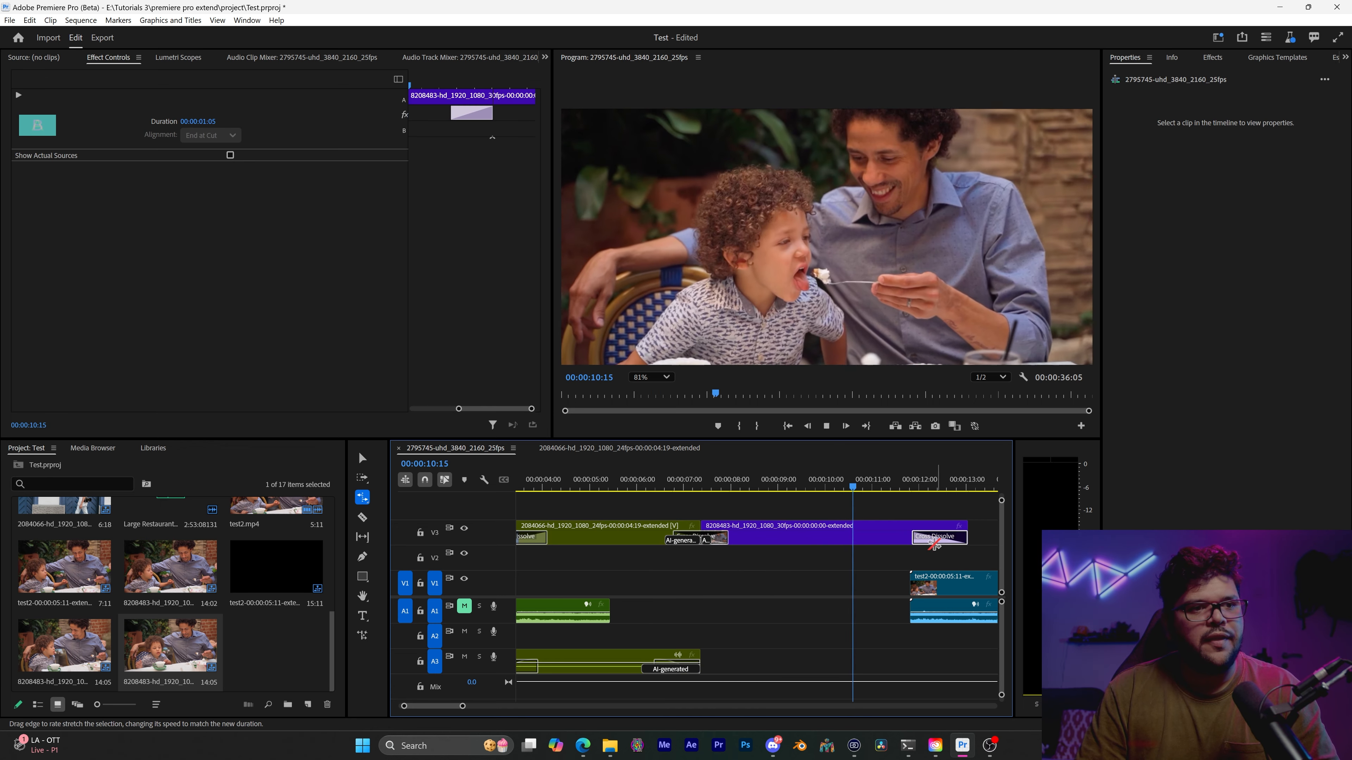
Stop playback and delete the Cross Dissolve at the end of the 8208483 clip on V3
key("space")
left_click(883, 575)
key("v")
left_click(935, 530)
left_click(935, 538)
key("Delete")
Delete the dissolve at the walking-man clip's start on V3, and play the transition between the two clips from 00:00:06:17
left_click_drag(708, 484, 672, 493)
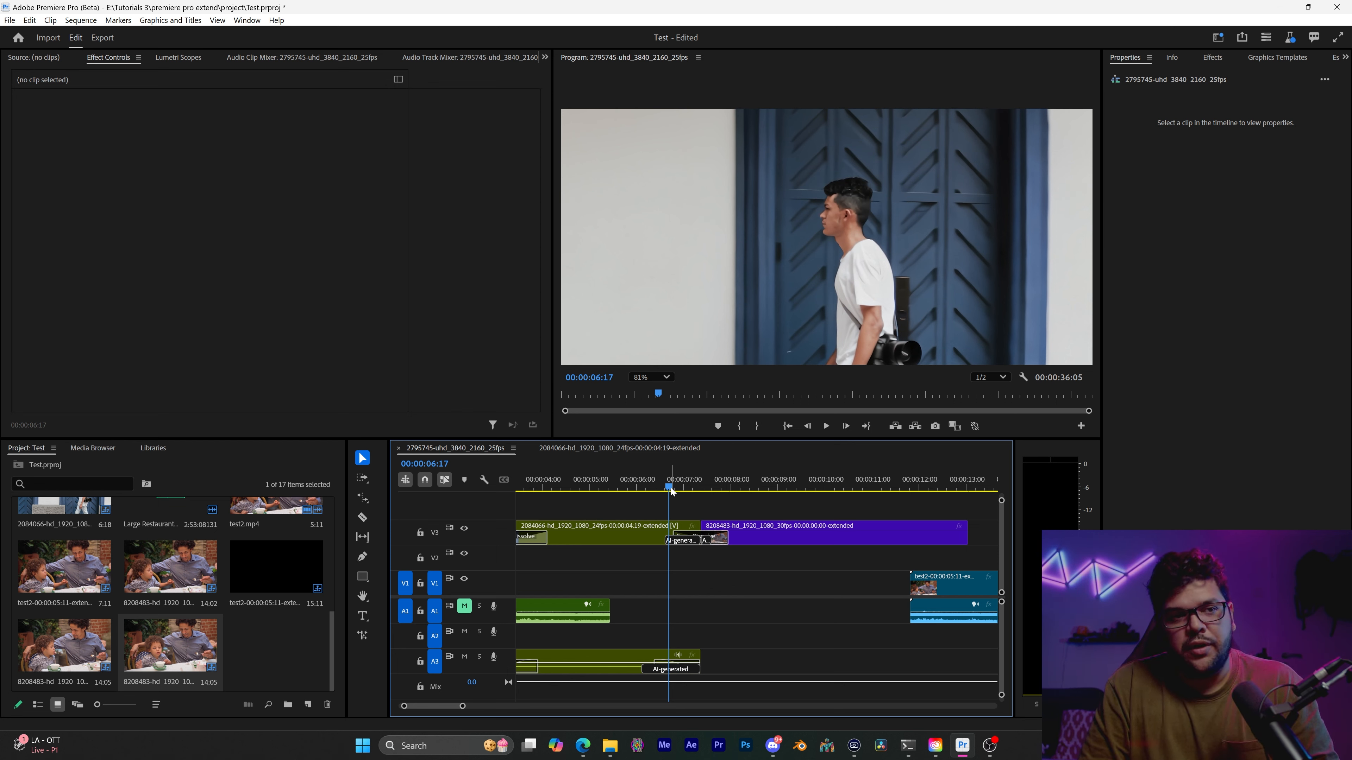
left_click(543, 542)
left_click(542, 537)
key("Delete")
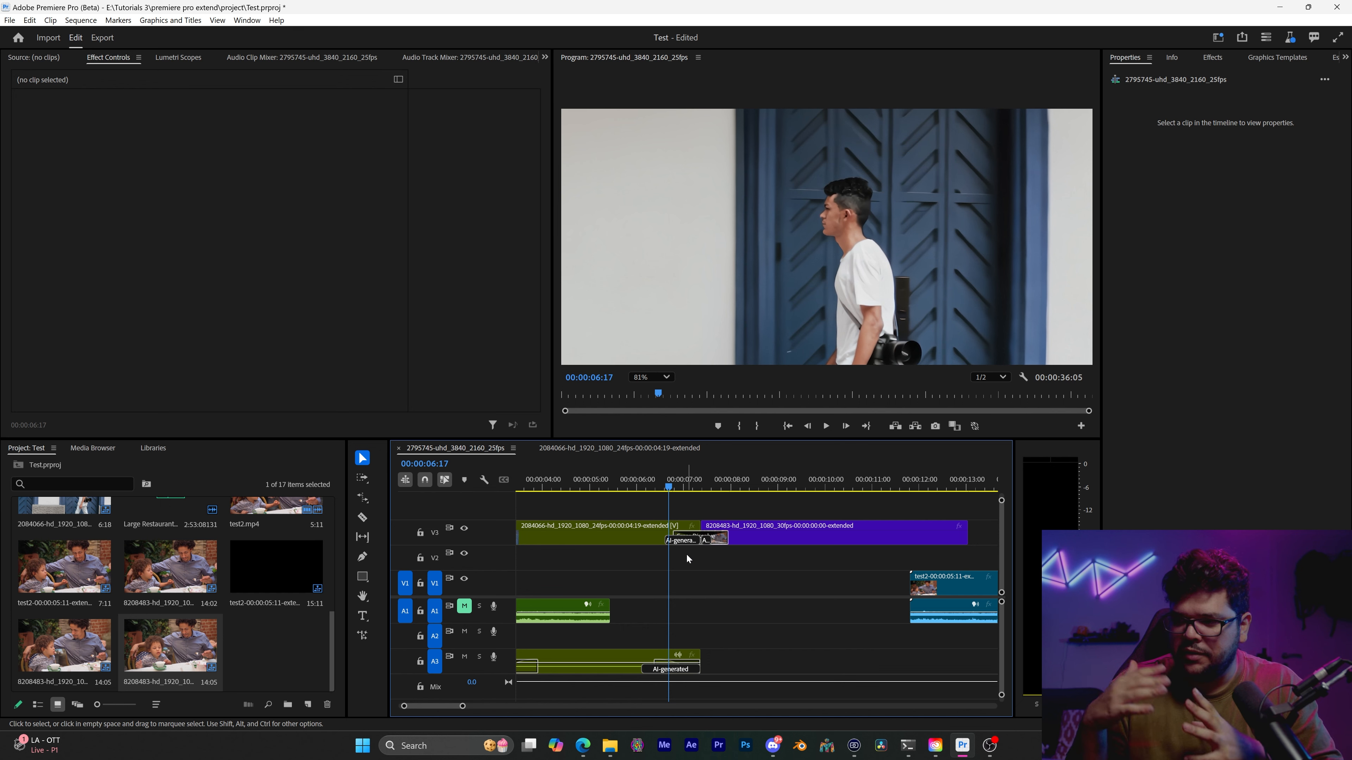
key("space")
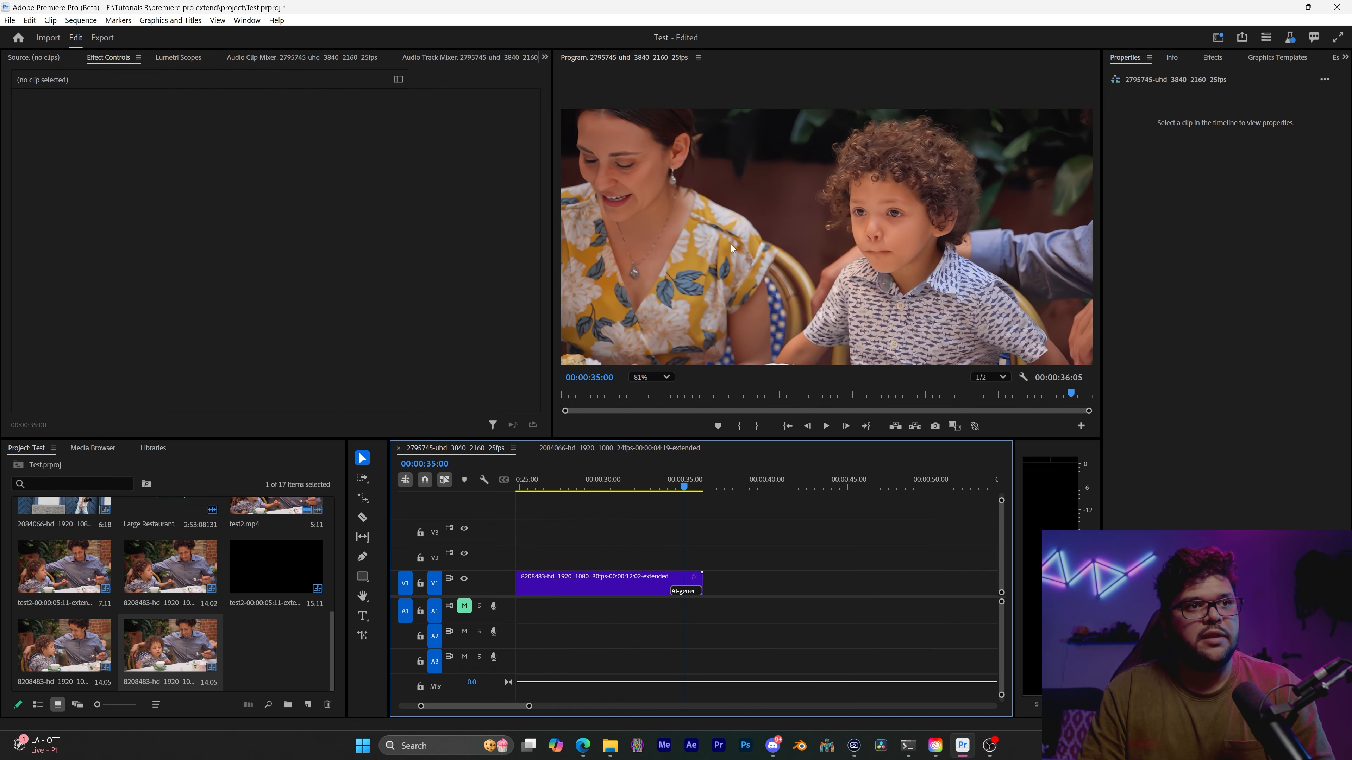
Inspect the AI-generated end of the 8208483 clip on V1, magnifying the boy's face and replaying from about 00:00:33:22
scroll(857, 246, "up", 5)
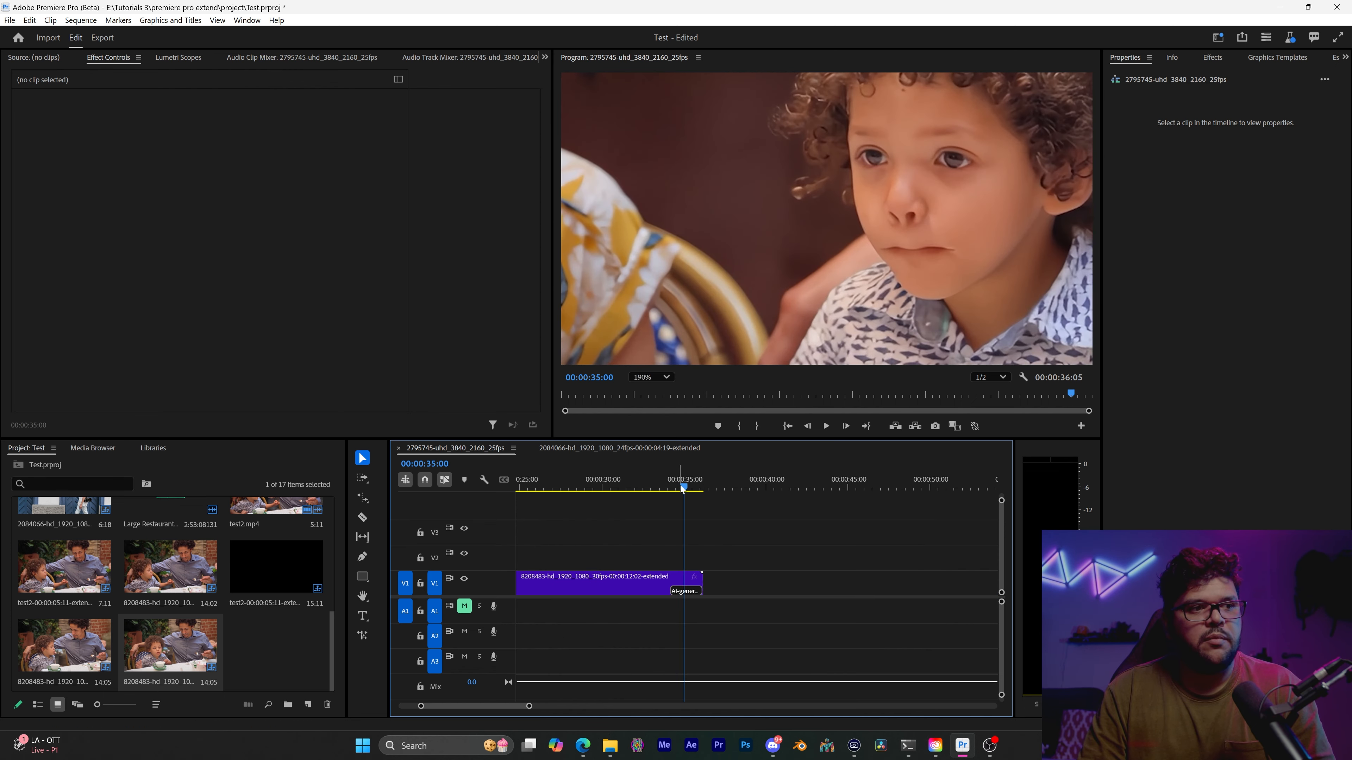
left_click_drag(683, 489, 677, 489)
scroll(901, 212, "down", 5)
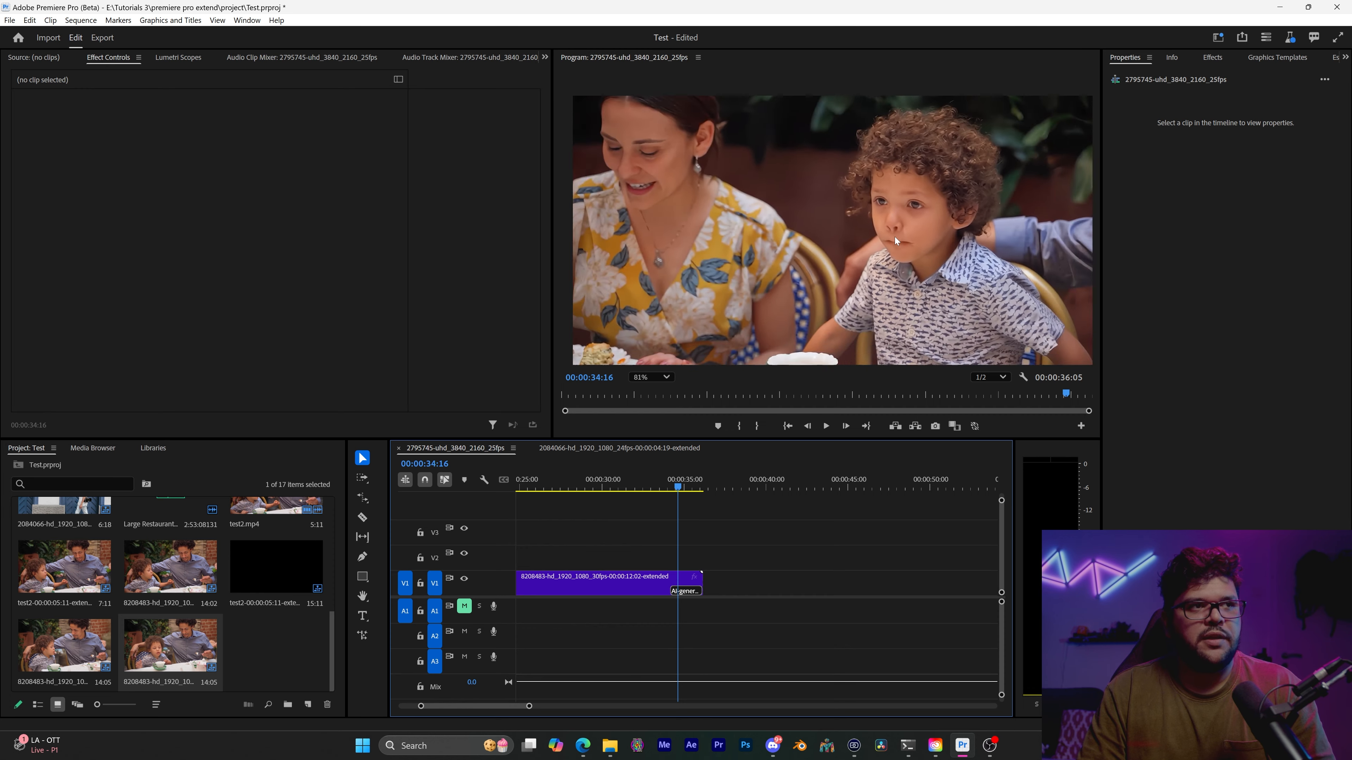
scroll(894, 236, "down", 1)
scroll(890, 252, "up", 3)
scroll(889, 254, "down", 2)
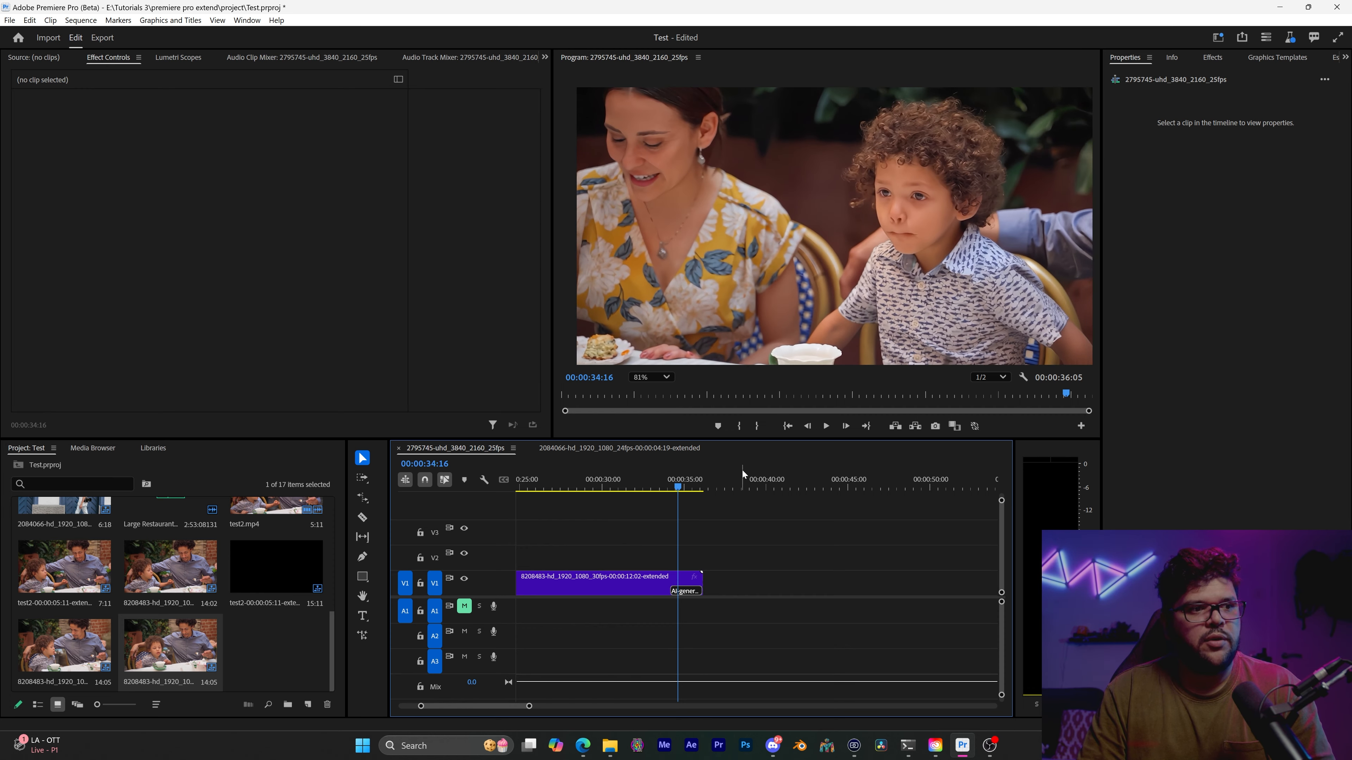
left_click_drag(678, 488, 665, 488)
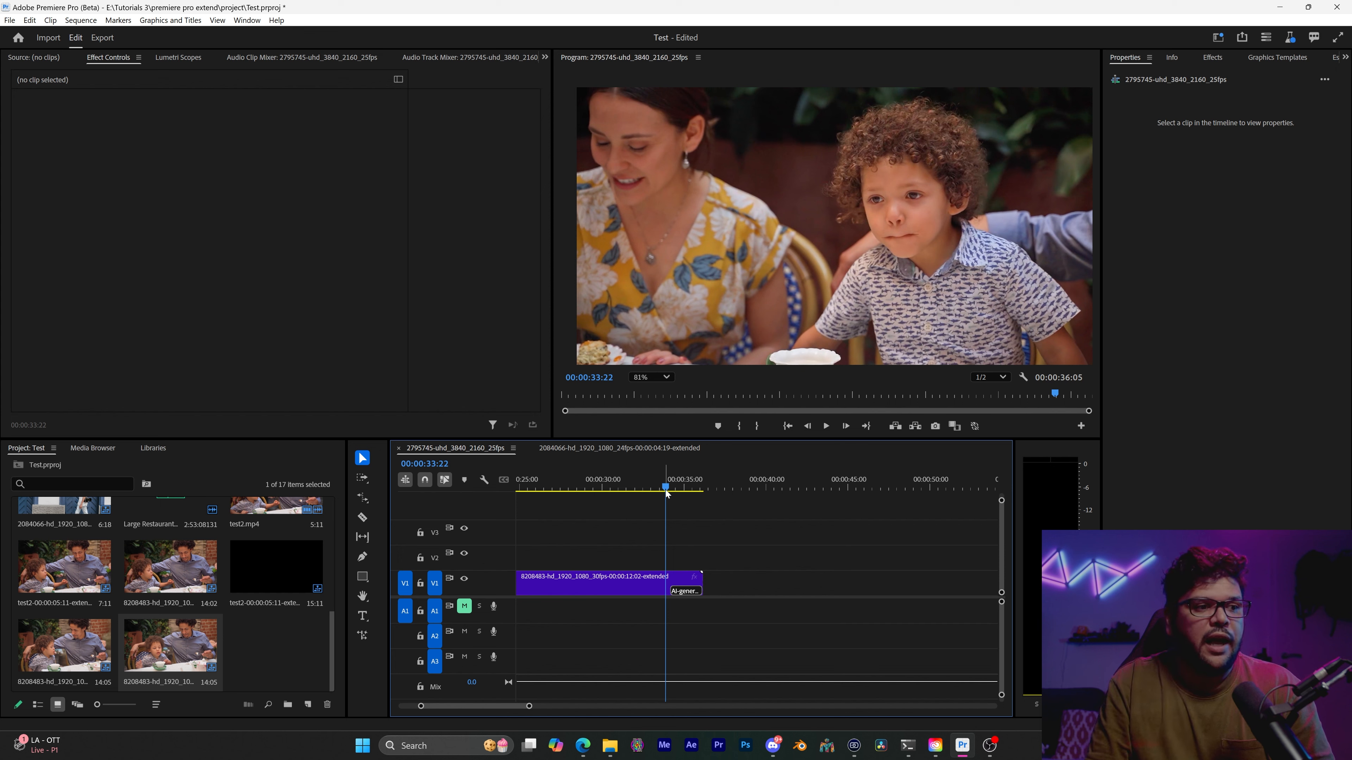
key("space")
key("space")
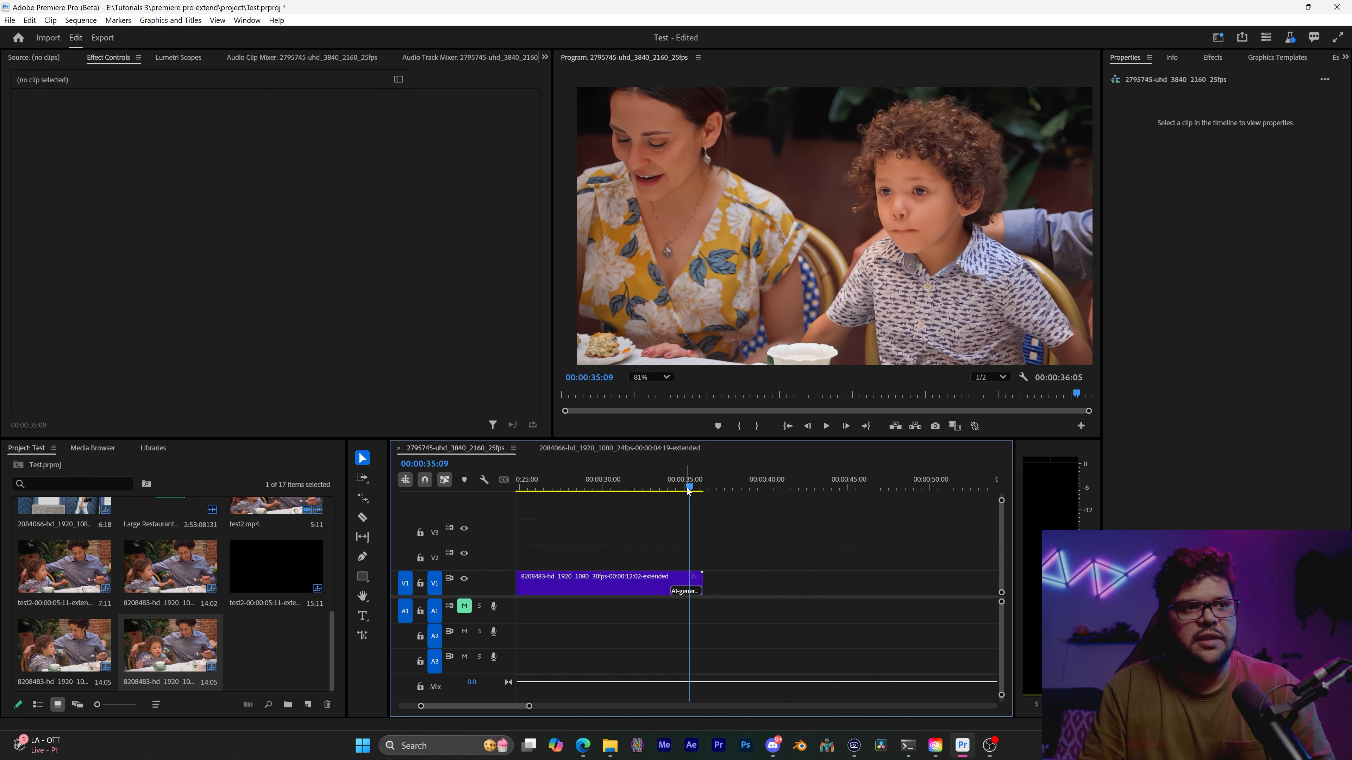
left_click_drag(692, 482, 669, 491)
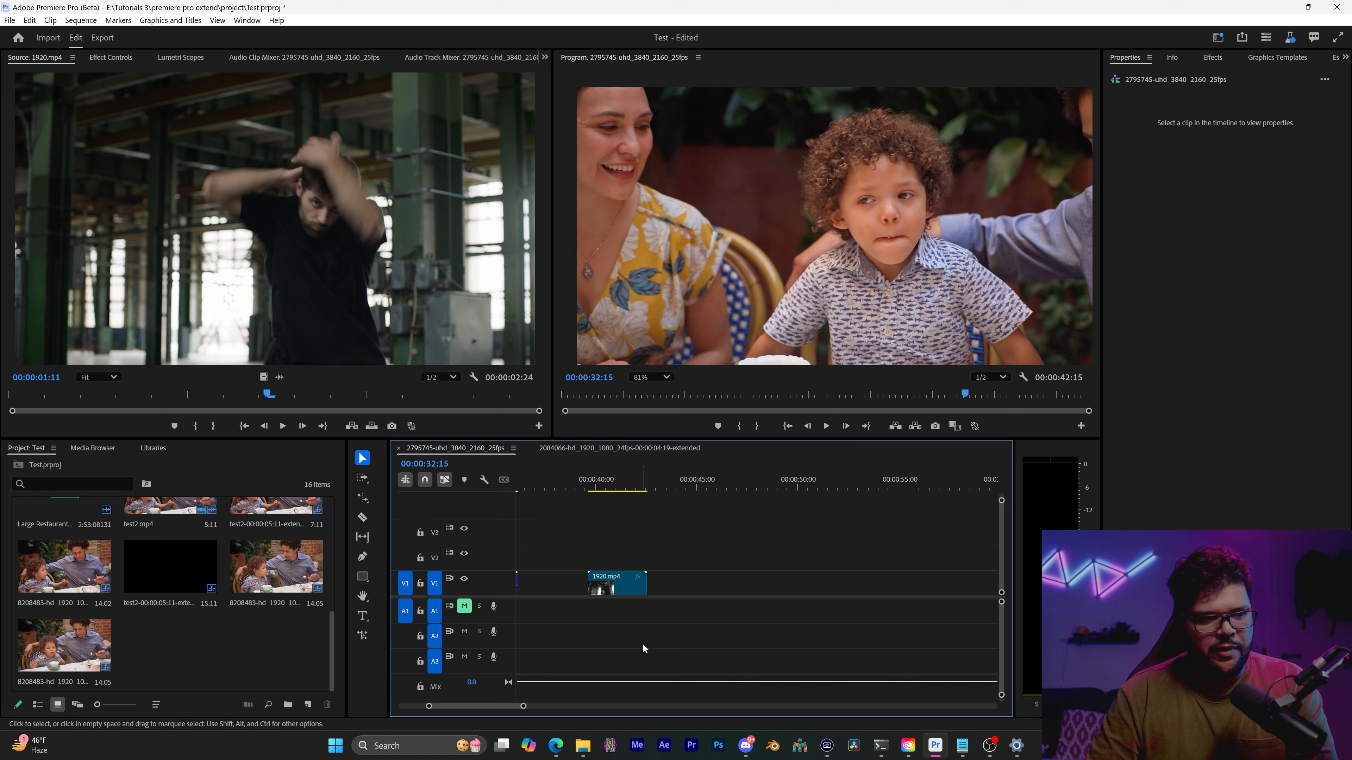
Extend the end of the 1920.mp4 clip on V1 by about 2 seconds with Generative Extend, and preview the extension at 00:00:43:17
left_click(362, 635)
left_click_drag(653, 577, 687, 581)
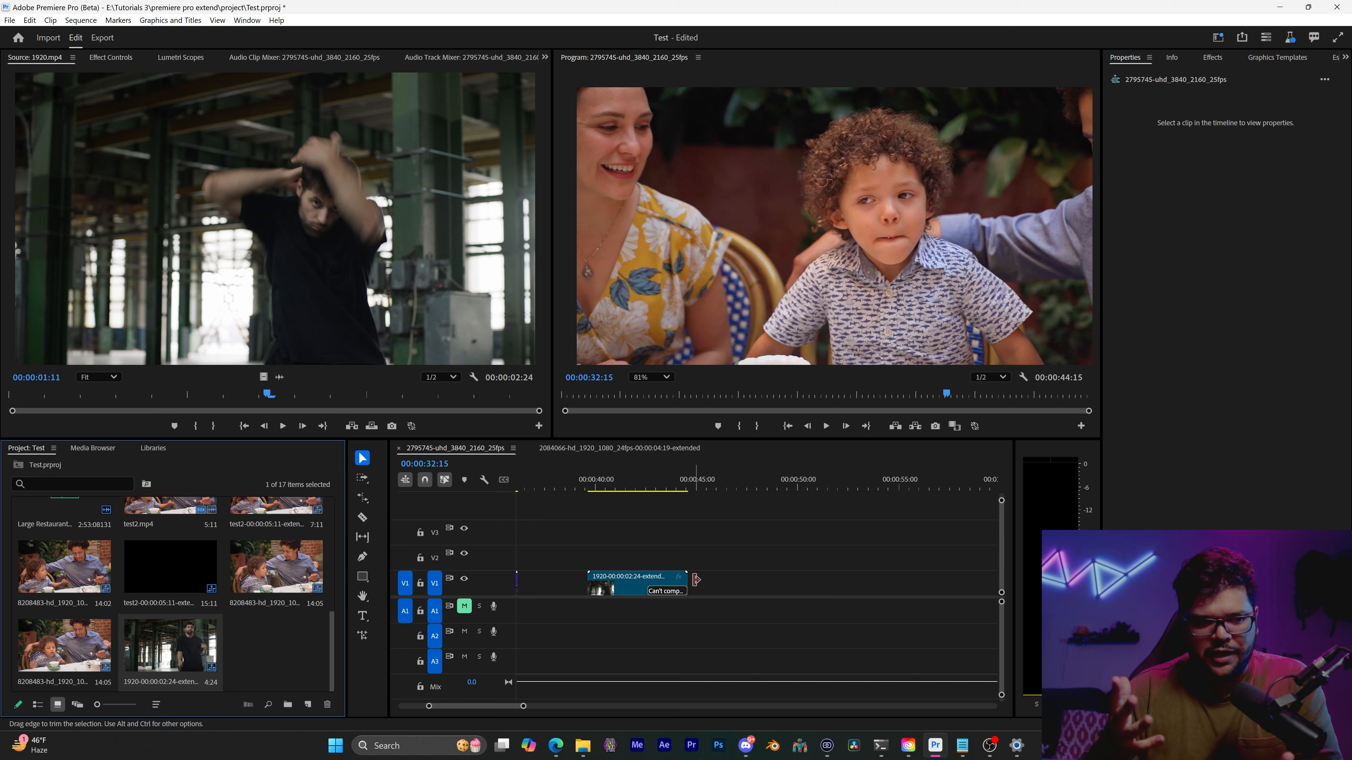
left_click(670, 488)
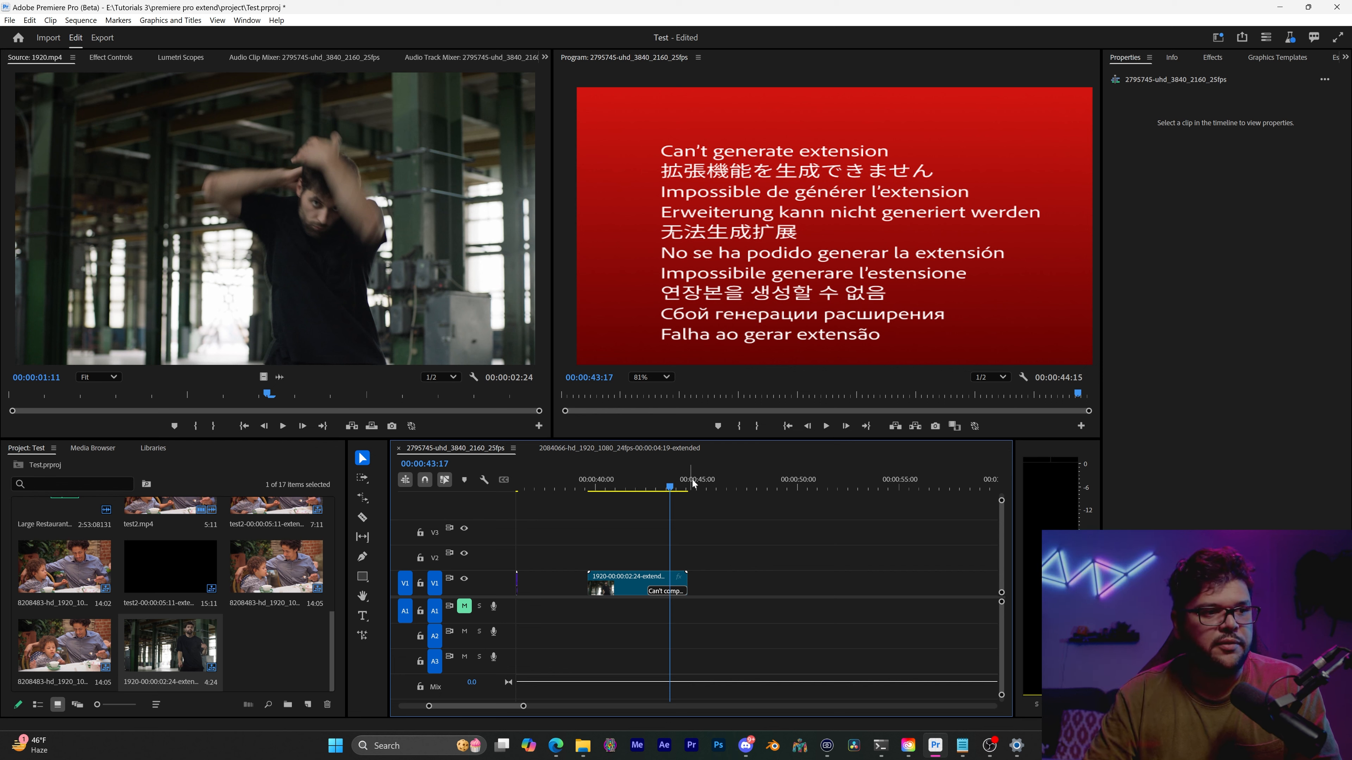
Review the extended clips across the timeline and view the test2 clip's generated portion at 00:00:17:11
scroll(691, 533, "down", 5)
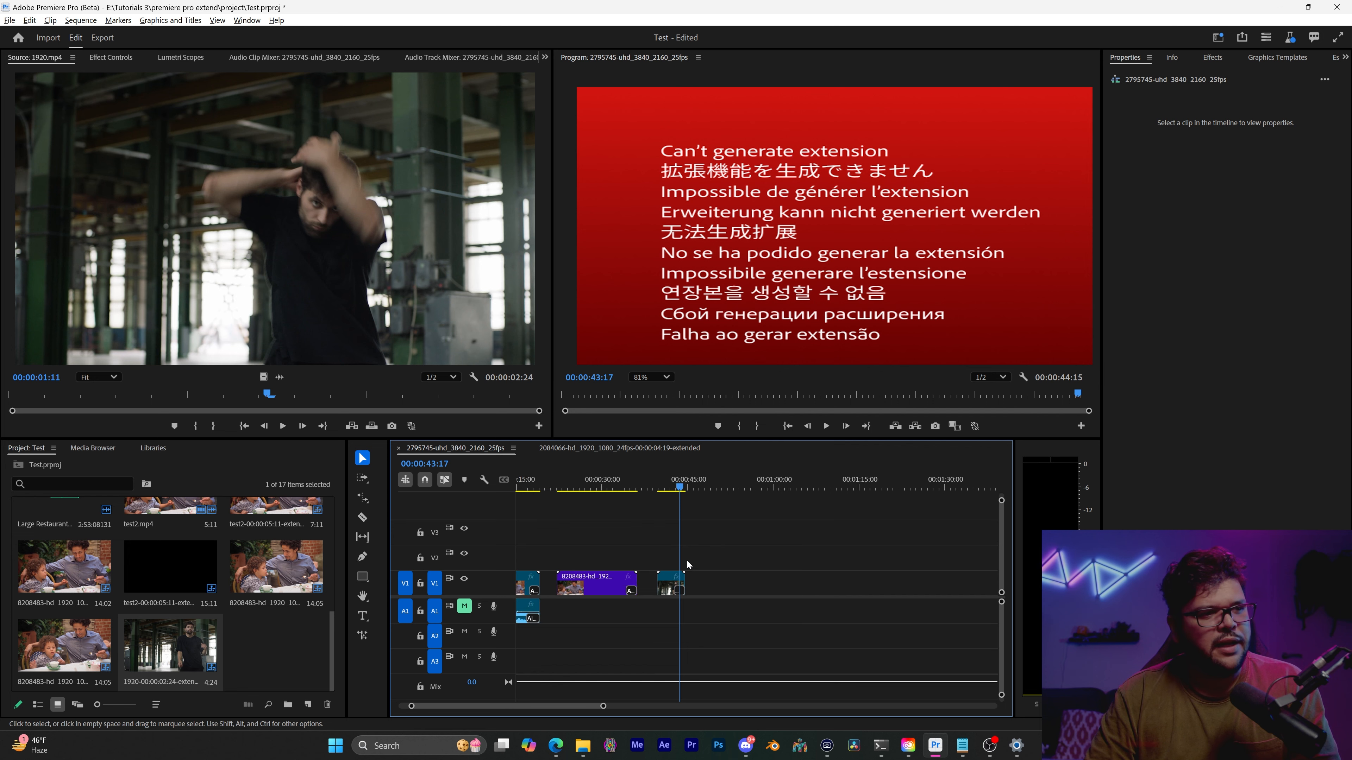
scroll(687, 560, "down", 2)
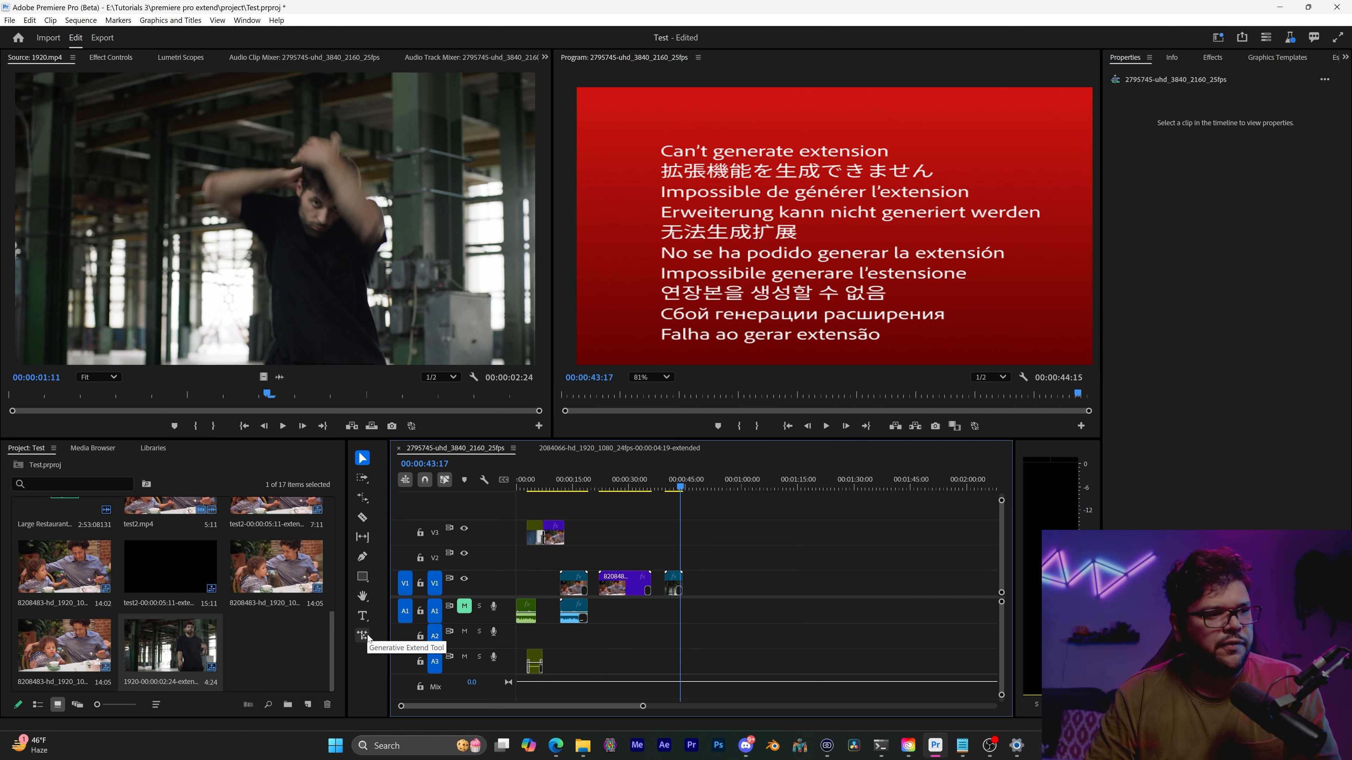
scroll(633, 578, "up", 3)
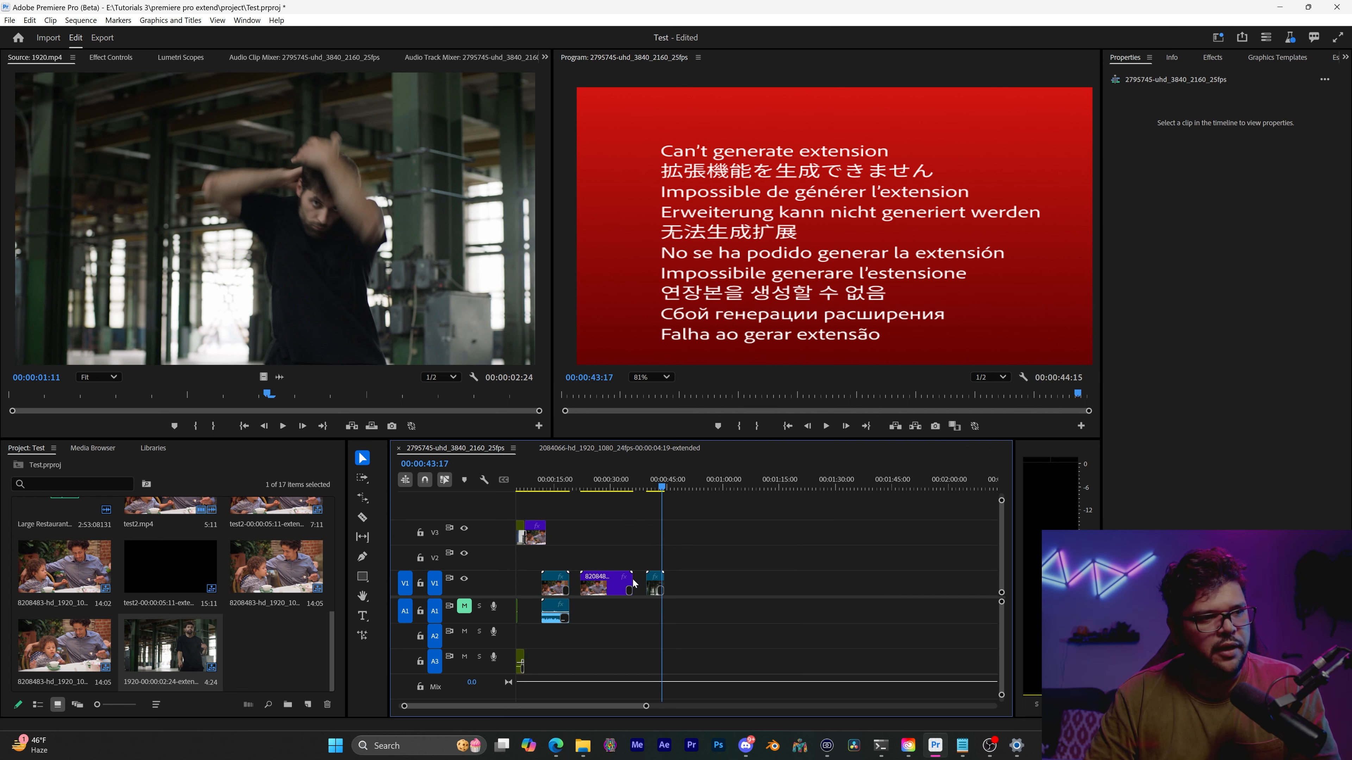
scroll(612, 598, "down", 3)
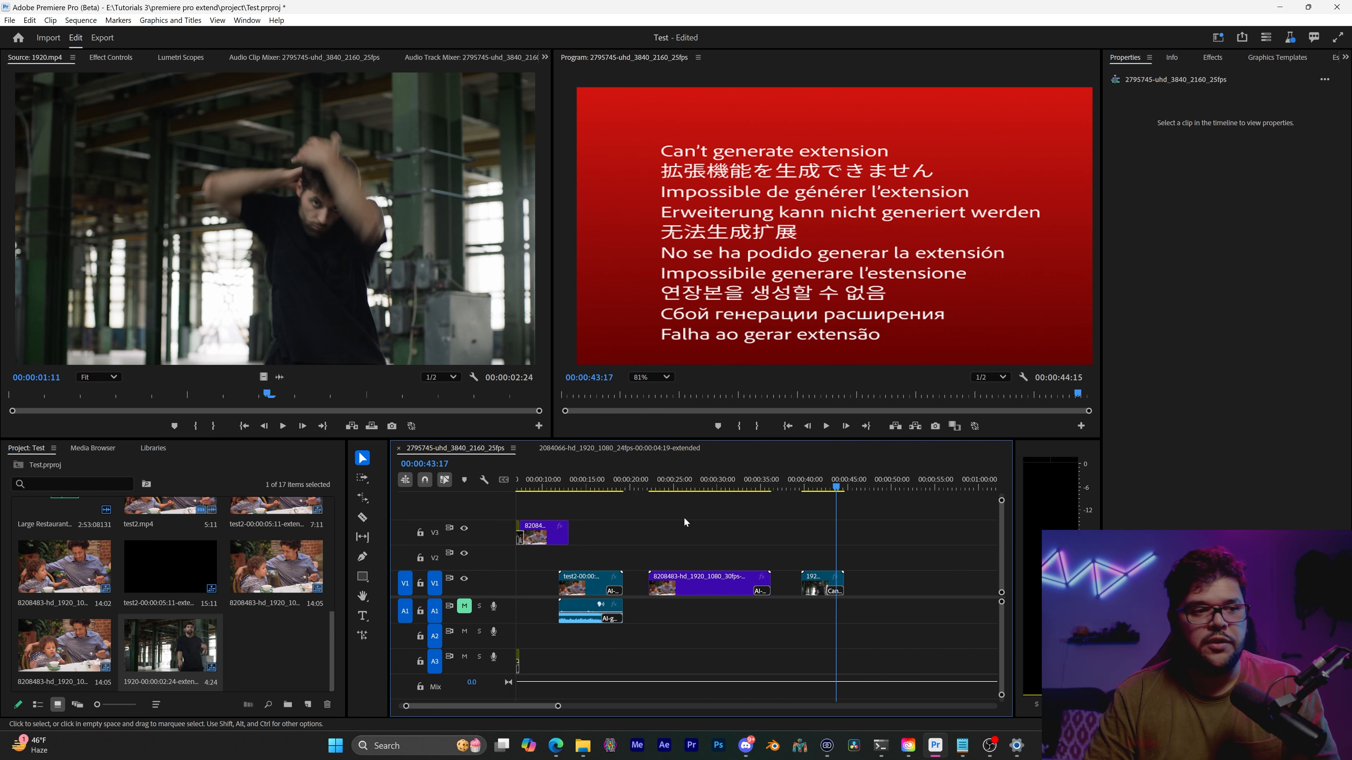
left_click_drag(780, 485, 665, 492)
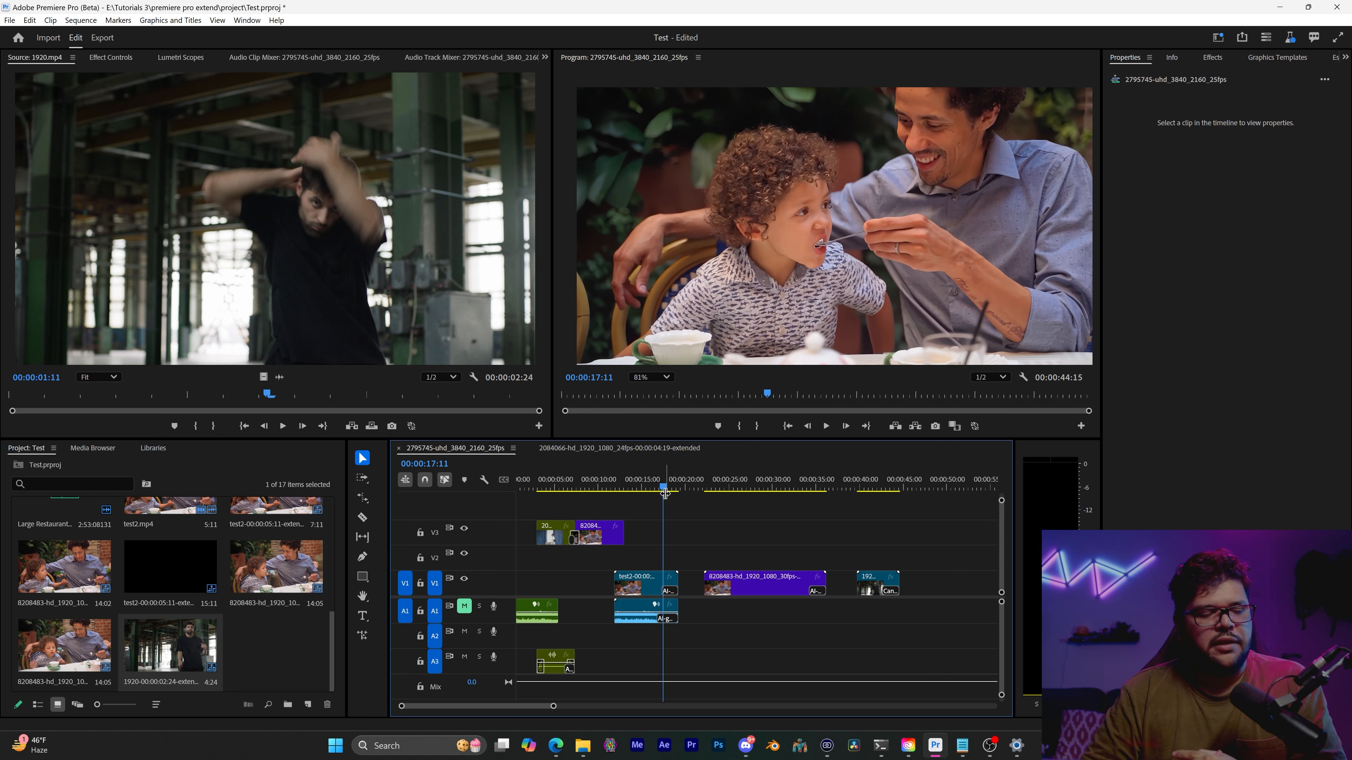